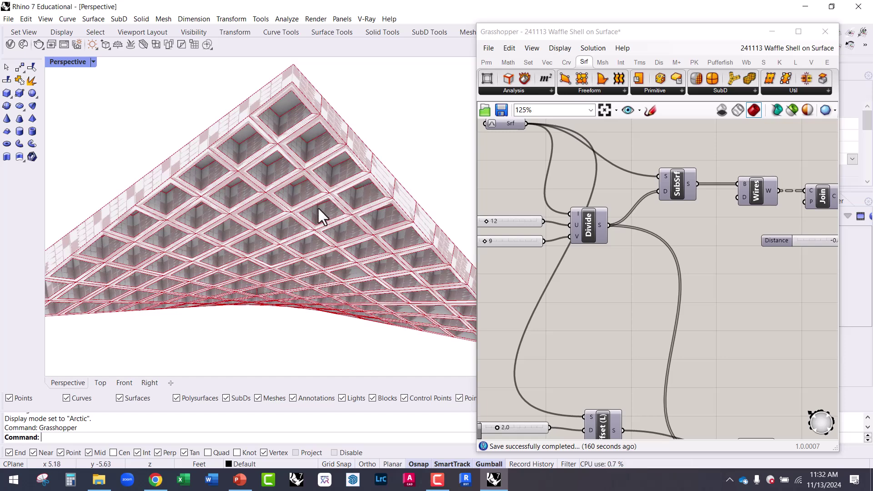
Switch the Perspective viewport to the Shaded display mode.
mouse_move(304, 228)
right_mouse_down()
mouse_move(273, 195)
mouse_move(302, 234)
right_mouse_up()
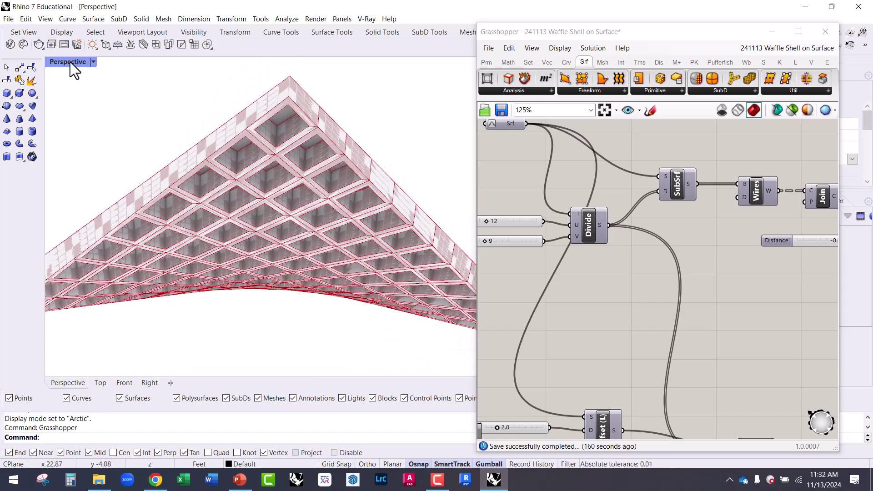
left_click(71, 62)
left_click(118, 91)
right_click_drag(117, 91, 455, 255)
Examine the existing waffle shell definition, from the divided surface domain and Isotrim components through the offsets to the final components.
scroll(563, 290, "down", 4)
right_click_drag(572, 253, 626, 239)
scroll(542, 149, "up", 2)
right_click_drag(761, 273, 585, 227)
scroll(585, 219, "down", 3)
scroll(565, 187, "up", 5)
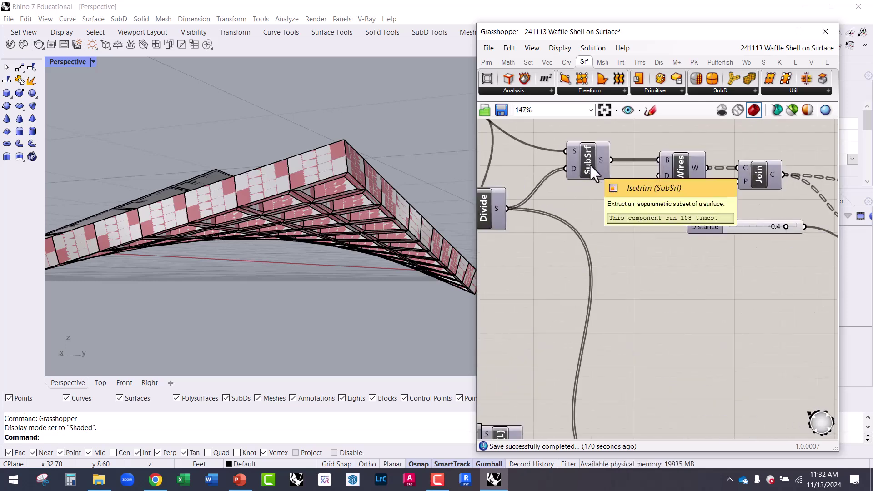
right_click_drag(571, 192, 636, 187)
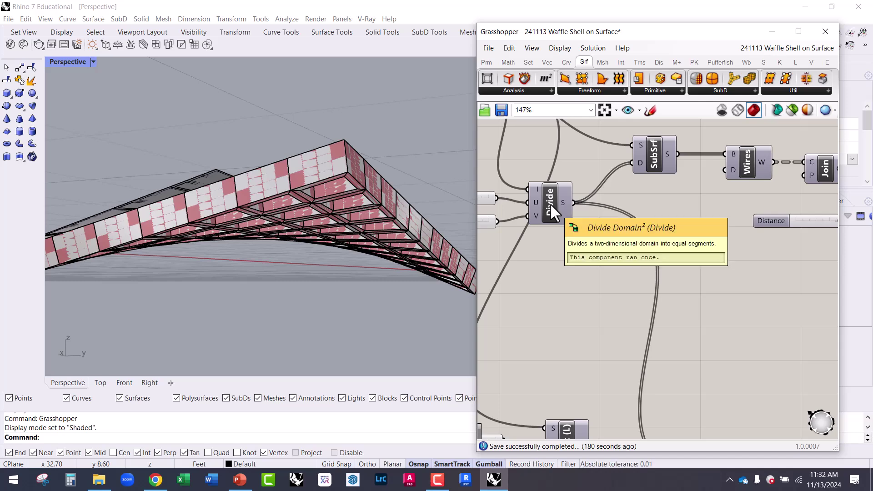
scroll(588, 209, "down", 5)
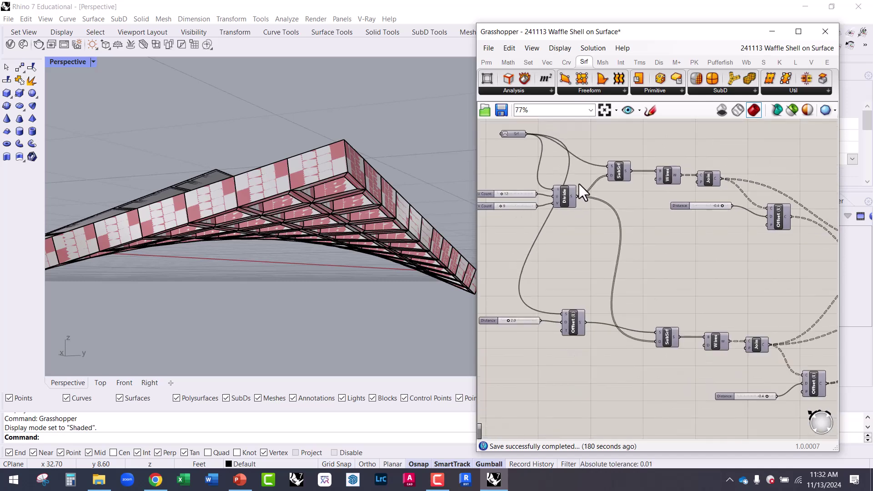
right_click_drag(766, 298, 680, 239)
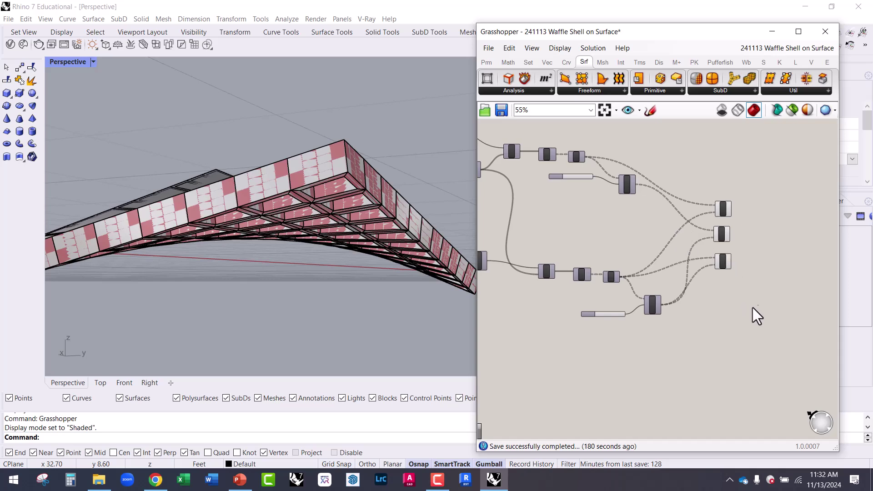
scroll(750, 319, "down", 2)
scroll(370, 207, "up", 5)
scroll(282, 223, "down", 6)
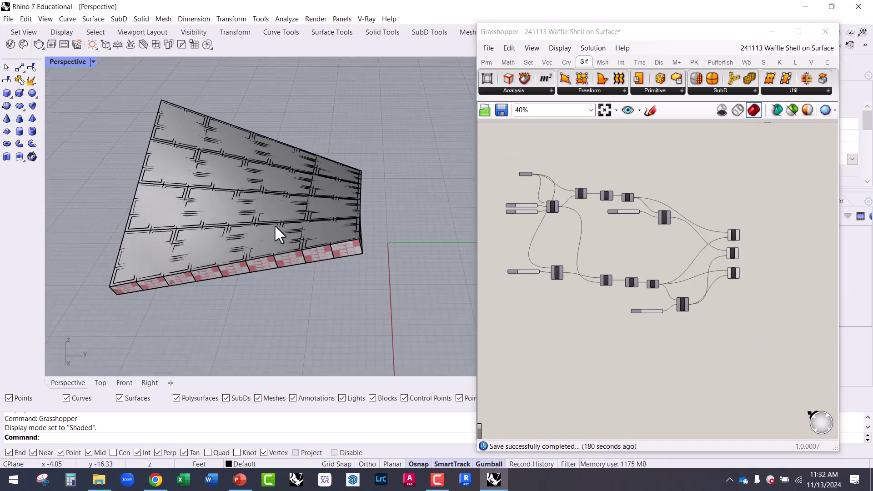
Disable all components of the existing waffle shell definition.
left_click_drag(769, 348, 504, 160)
right_click(536, 148)
left_click(557, 189)
left_click(561, 149)
Draw a rectangular plane surface on the construction plane beside the existing waffle shell.
right_click_drag(301, 225, 193, 230)
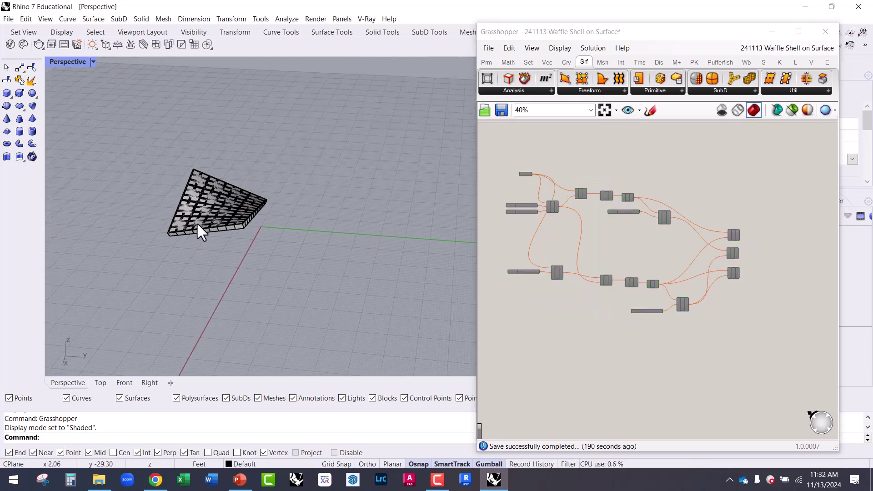
type("Plane")
key("Return")
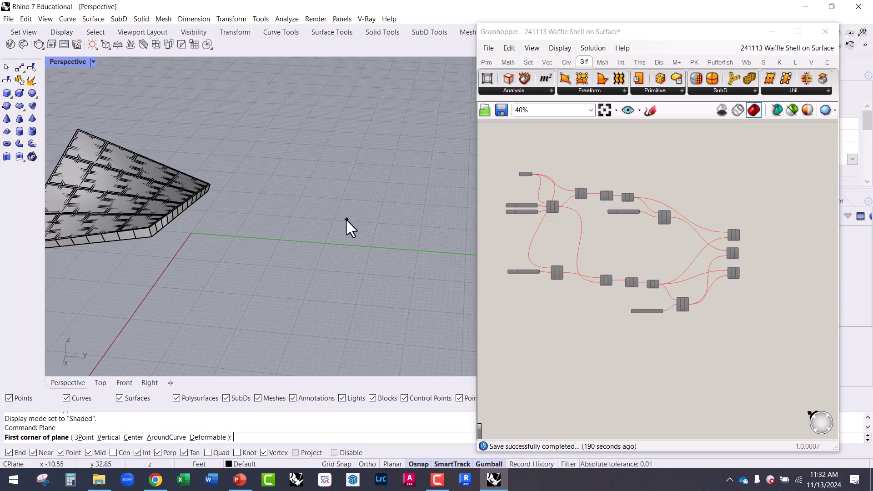
left_click(295, 196)
left_click(434, 320)
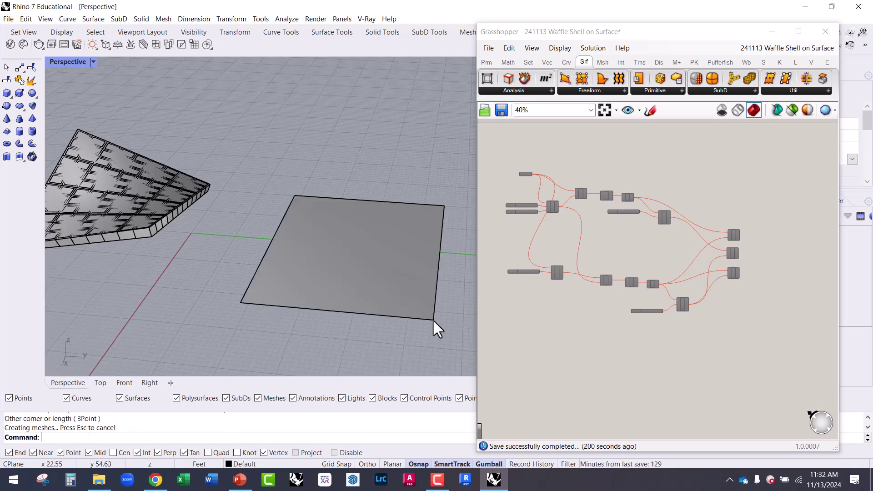
scroll(205, 209, "down", 2)
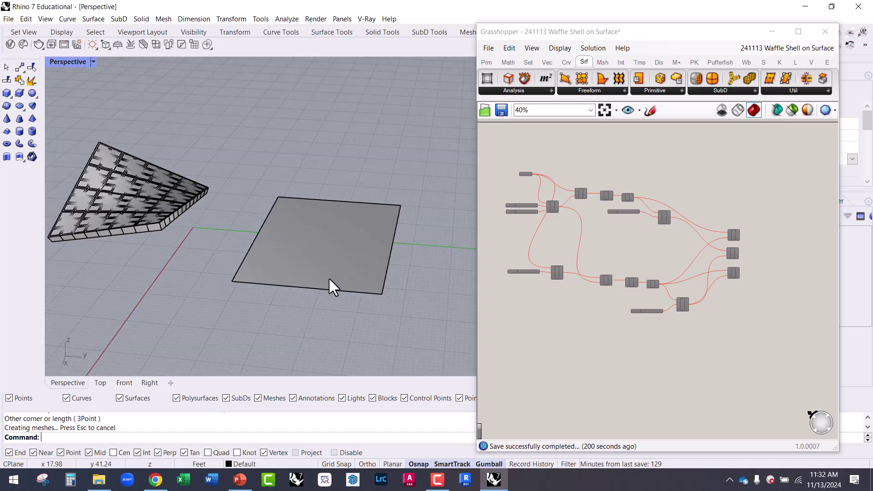
scroll(345, 264, "up", 2)
right_click_drag(372, 271, 371, 253)
Add a Surface parameter in an empty area of the canvas, away from the disabled definition.
right_click_drag(532, 331, 581, 253)
scroll(575, 290, "up", 2)
right_click_drag(575, 290, 528, 250)
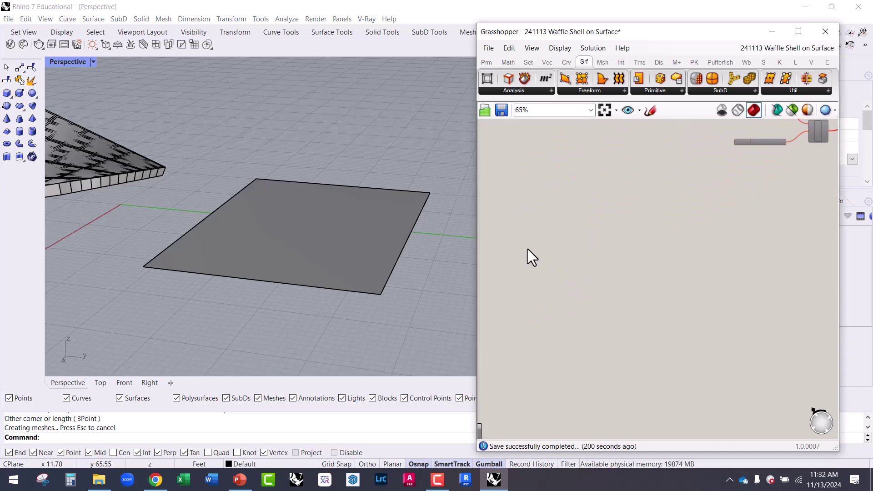
double_click(546, 228)
type("srf")
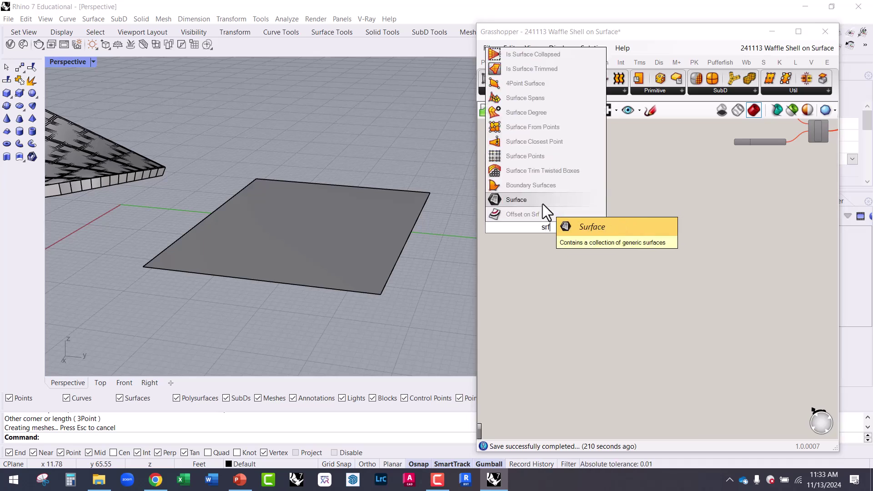
left_click(543, 202)
scroll(564, 233, "up", 4)
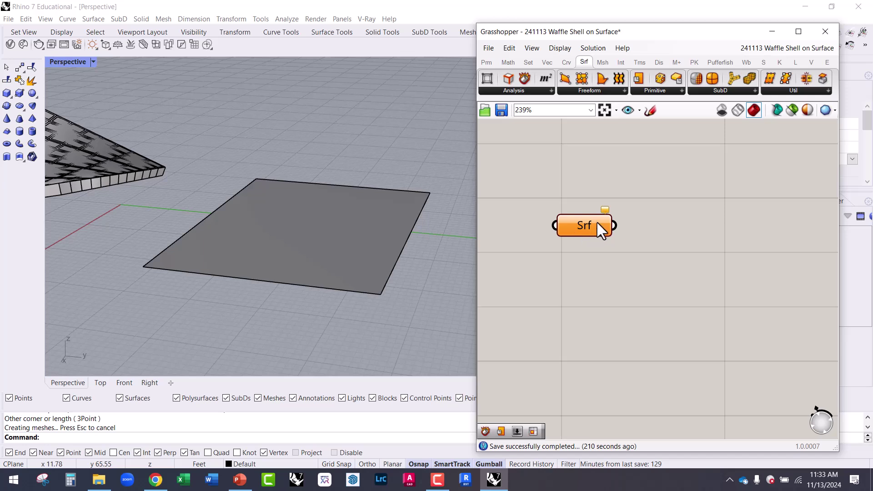
Reference the new rectangular plane as the single surface of the Surface parameter.
left_click(587, 230)
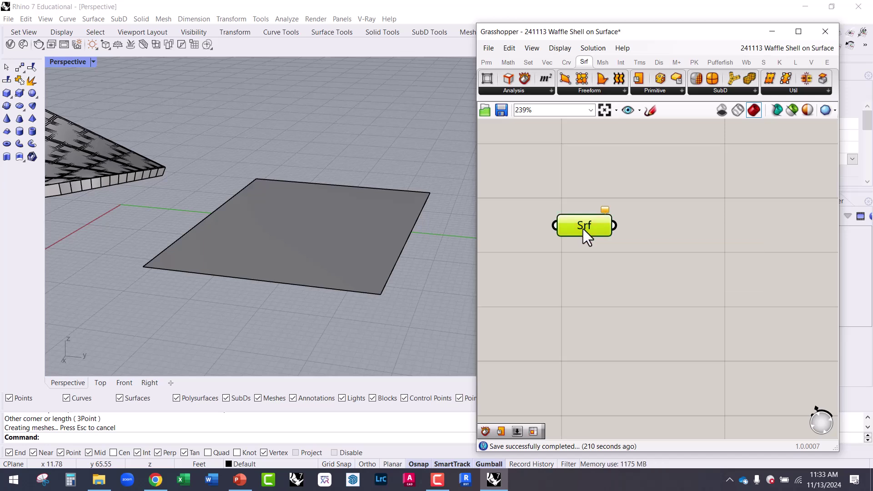
right_click(581, 224)
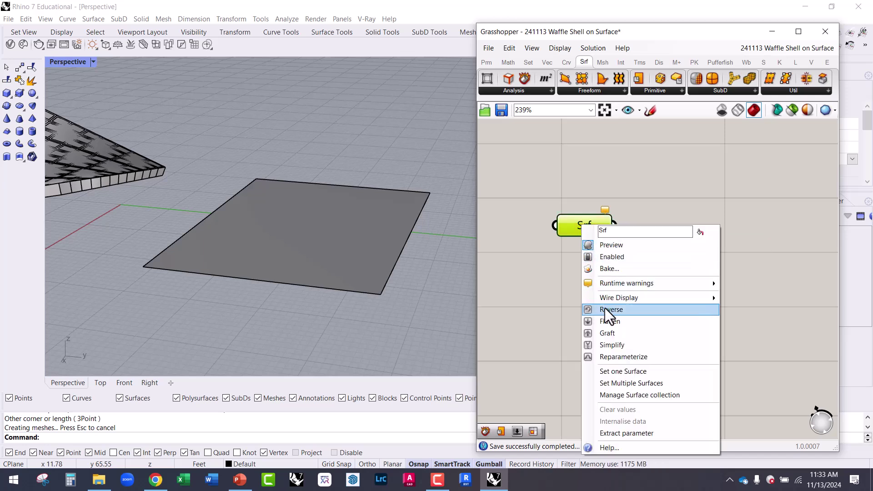
left_click(627, 372)
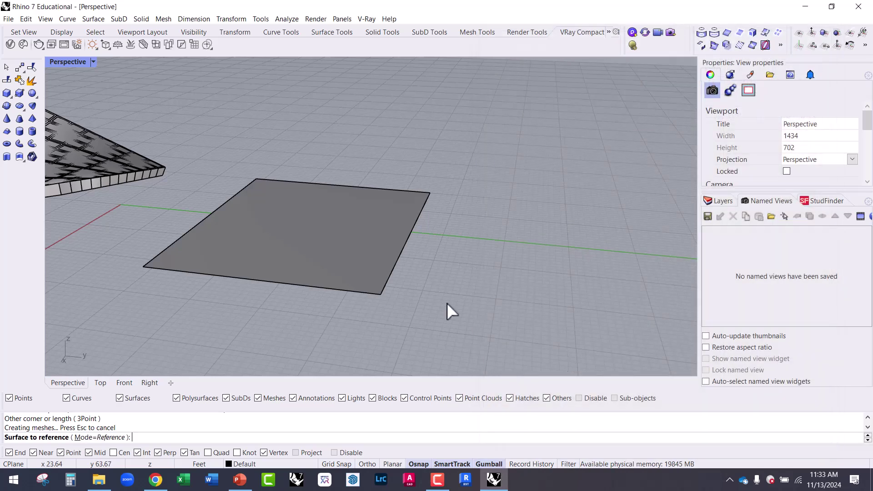
left_click(363, 243)
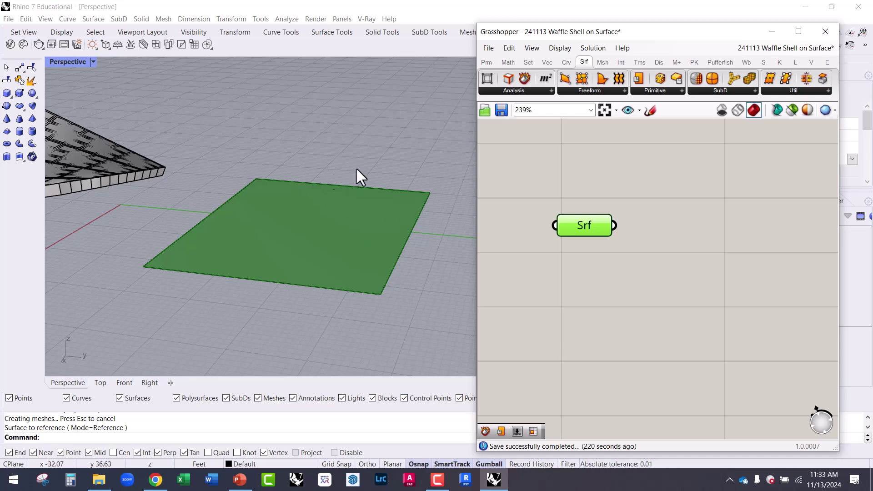
Reparameterize the Surface parameter and deselect it.
right_click(573, 228)
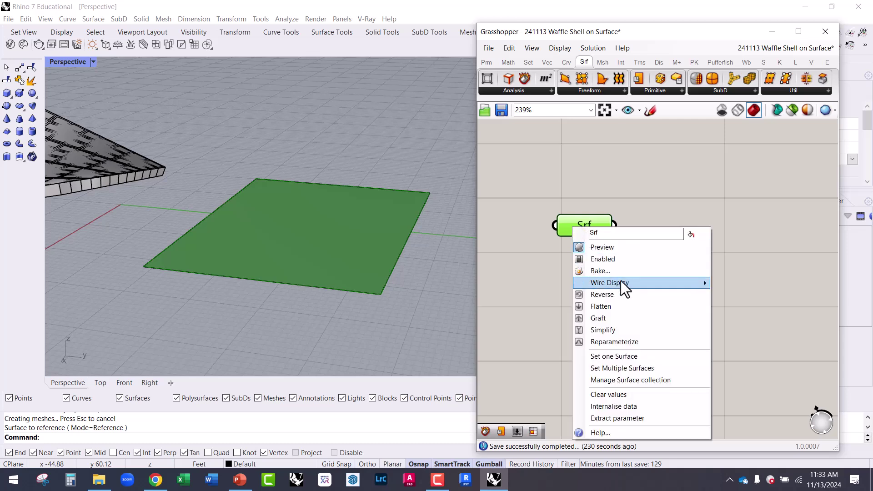
left_click(631, 342)
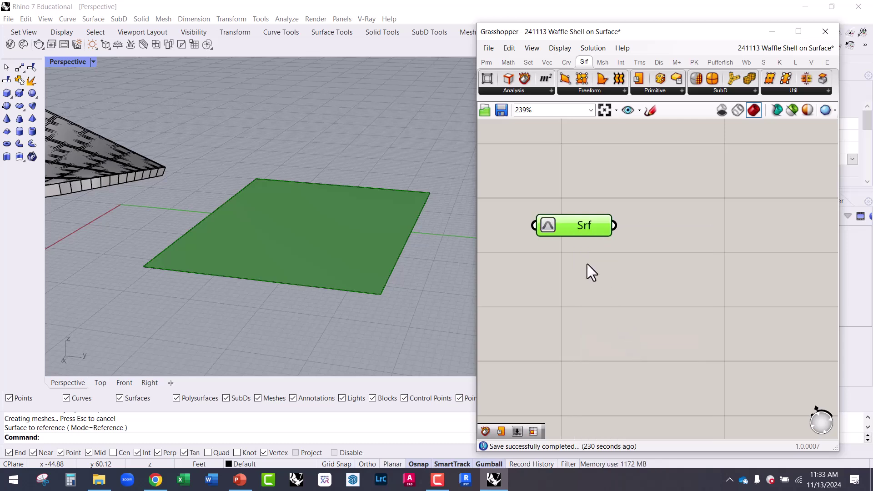
left_click(587, 264)
right_click_drag(381, 207, 361, 268)
scroll(379, 266, "up", 3)
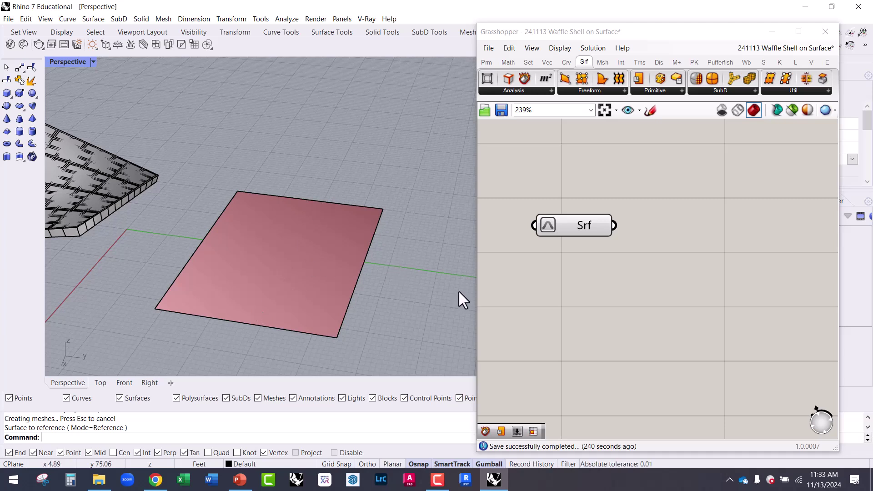
right_click_drag(636, 328, 540, 242)
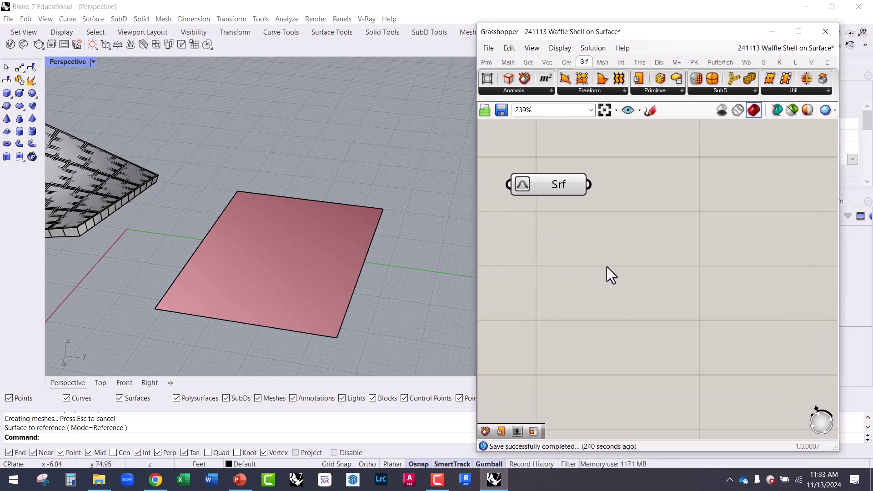
Maximize the Grasshopper window and place a Divide Domain² component below and beside the Surface parameter.
left_click(509, 63)
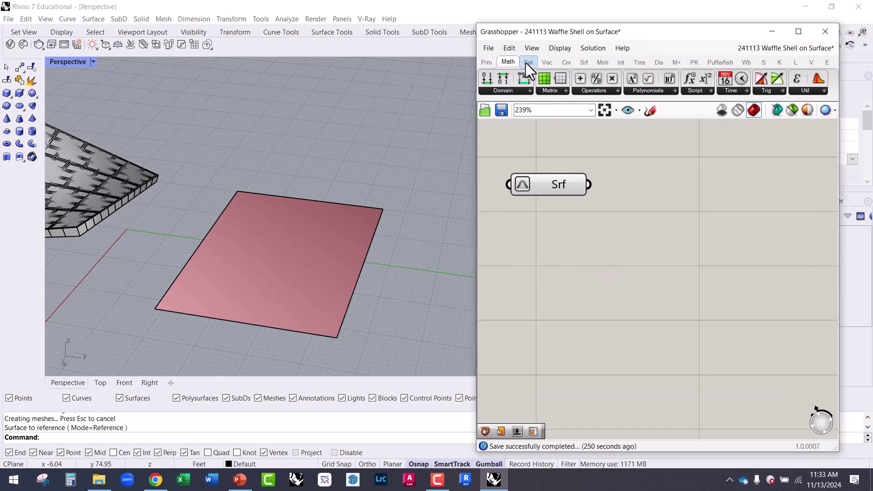
double_click(613, 32)
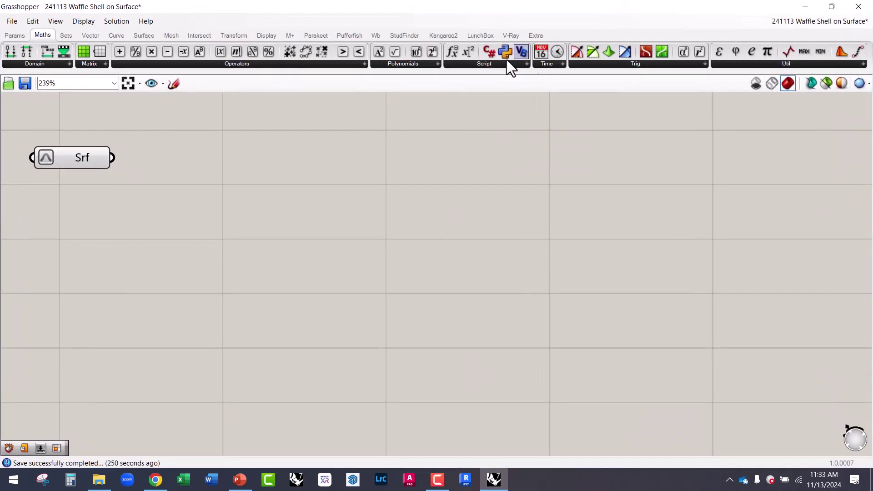
right_click_drag(228, 179, 208, 168)
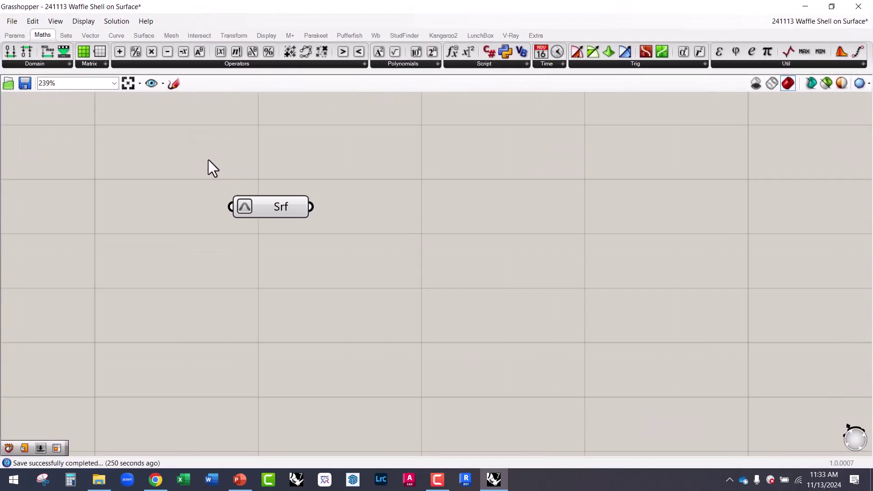
left_click(40, 64)
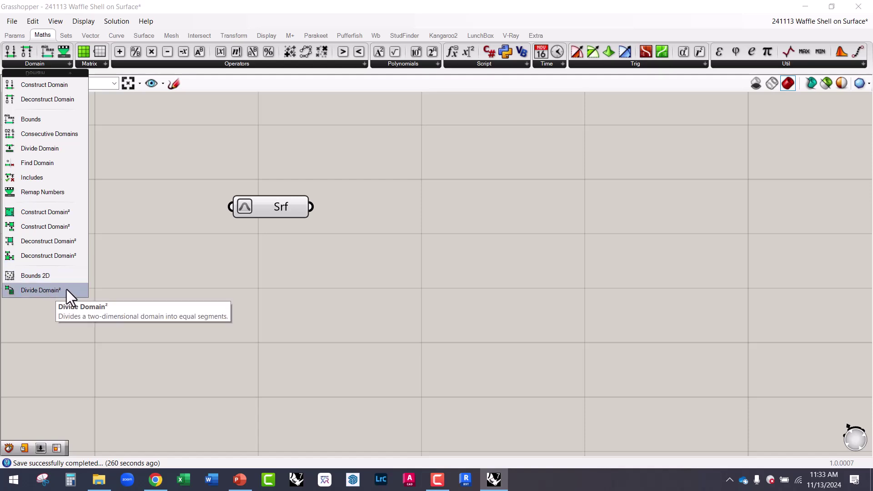
left_click_drag(62, 293, 255, 315)
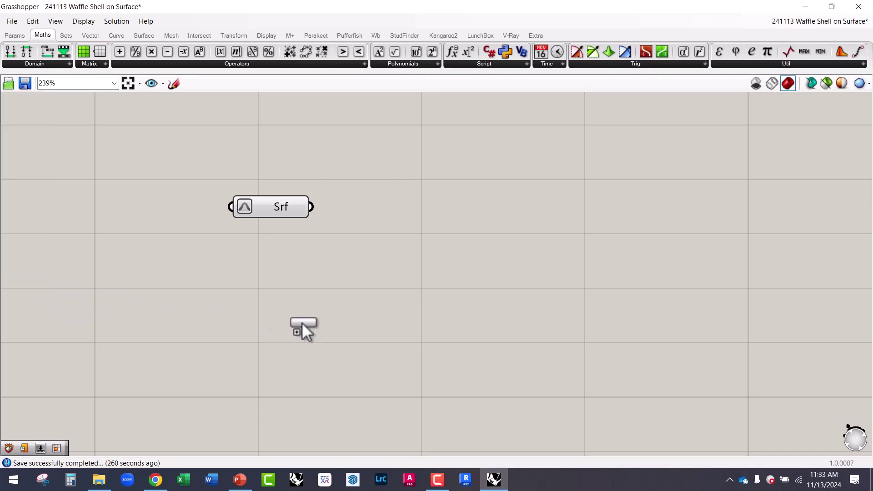
left_click_drag(365, 312, 406, 301)
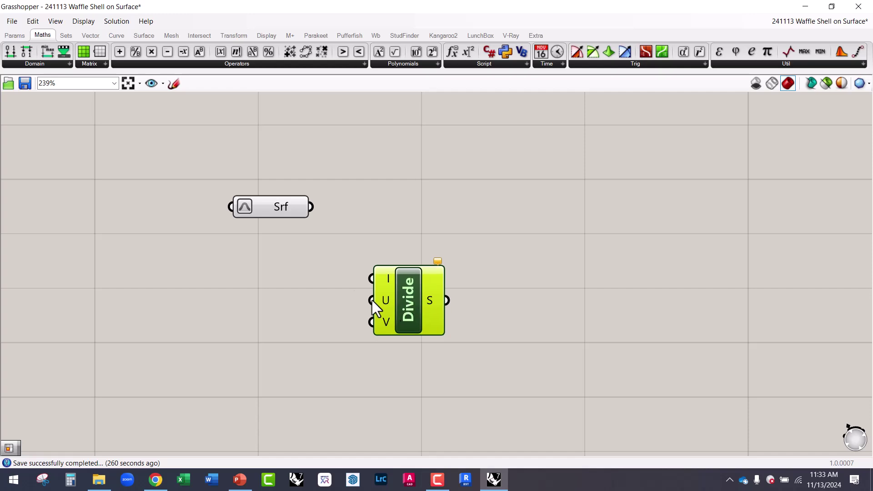
double_click(445, 191)
type("divi")
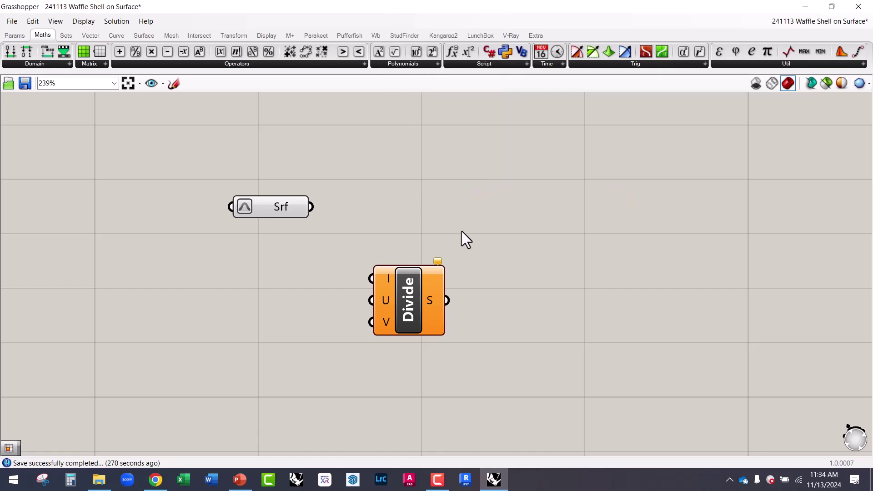
Connect the Surface parameter to the base domain input of Divide Domain² and space the two components apart.
left_click_drag(420, 302, 406, 307)
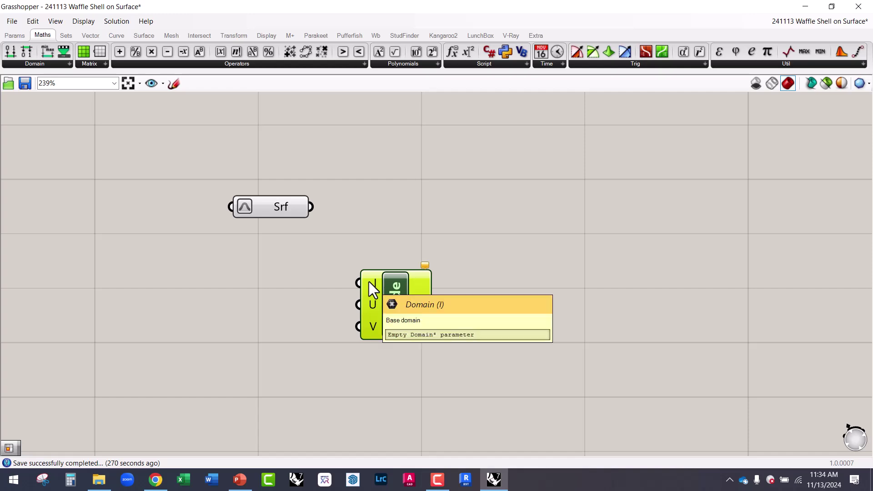
left_click_drag(287, 210, 282, 186)
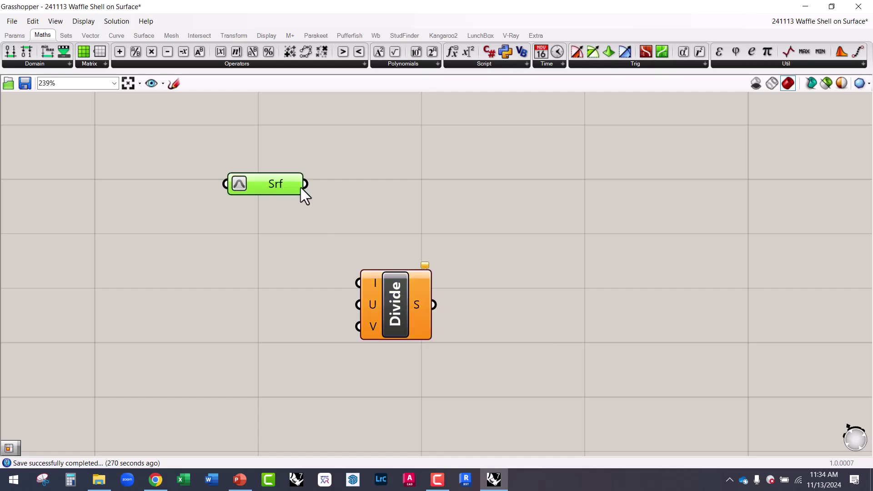
left_click_drag(343, 244, 385, 328)
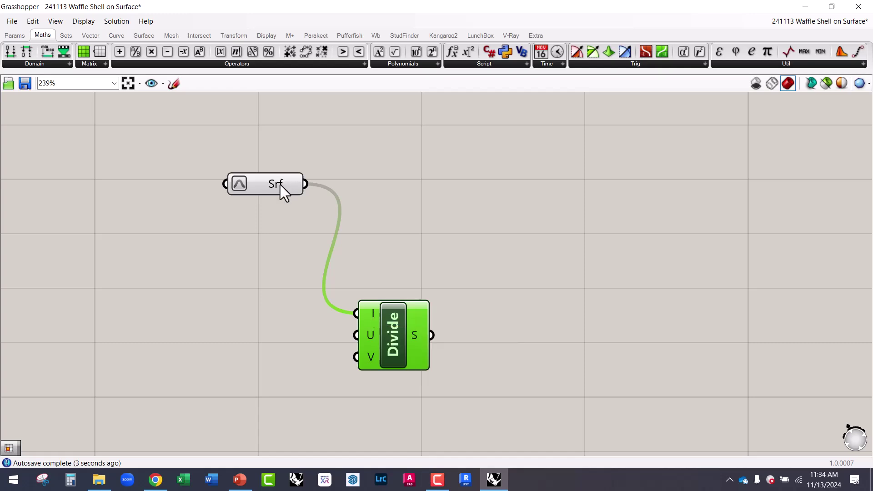
left_click_drag(281, 184, 259, 182)
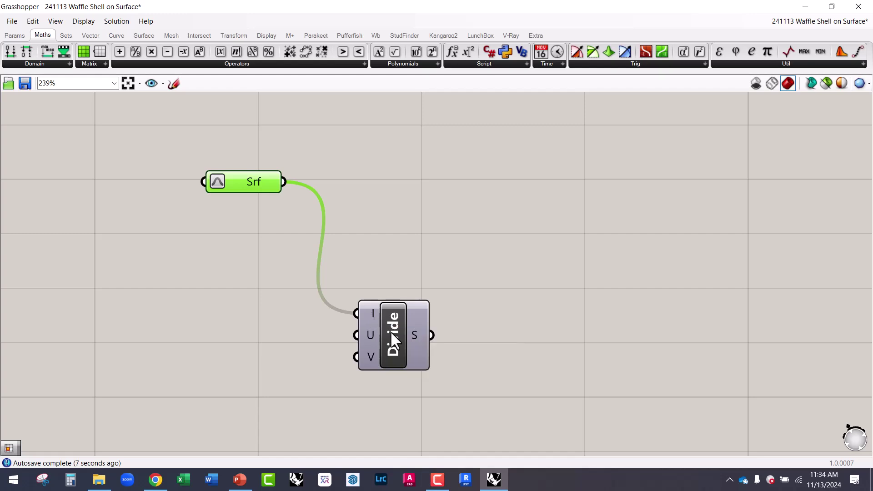
Add a number slider with the value 12 beside the U and V count inputs of Divide Domain².
mouse_move(372, 311)
mouse_move(369, 332)
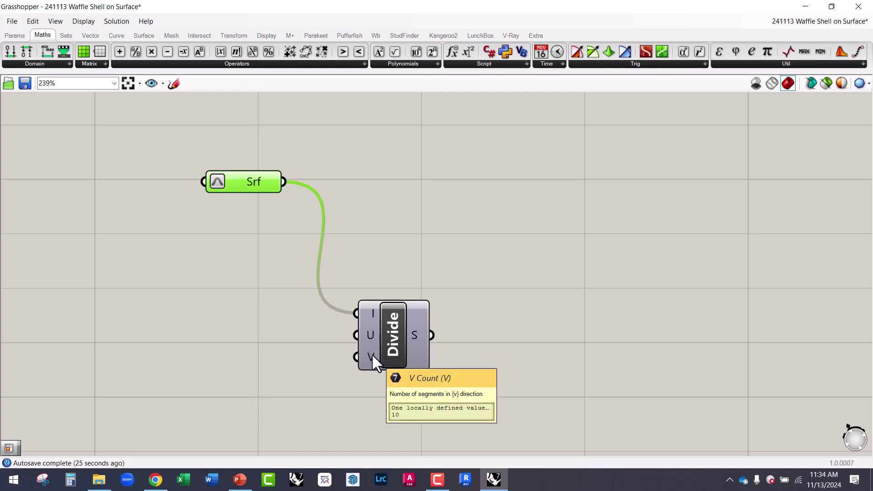
double_click(224, 364)
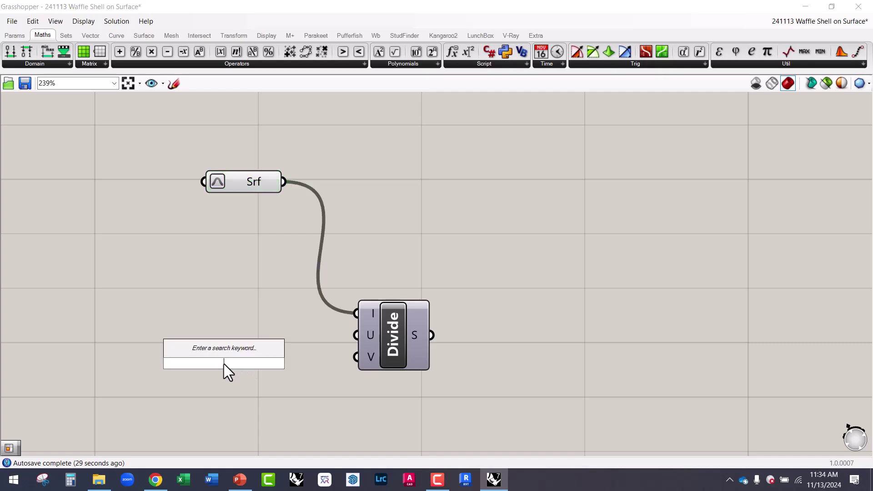
type("12")
left_click(234, 354)
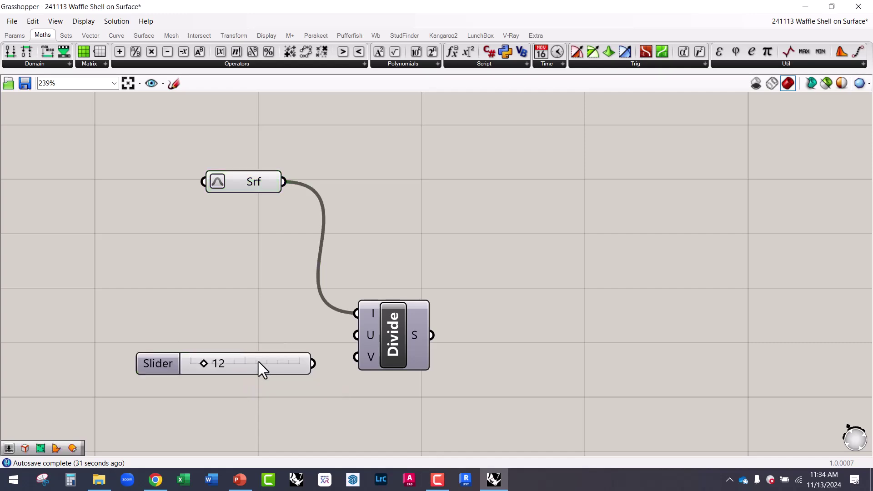
Connect the slider of 12 to the V count of Divide Domain² and a copy of it, set to 7, to the U count.
left_click_drag(258, 363, 242, 378)
left_click_drag(297, 382, 353, 362)
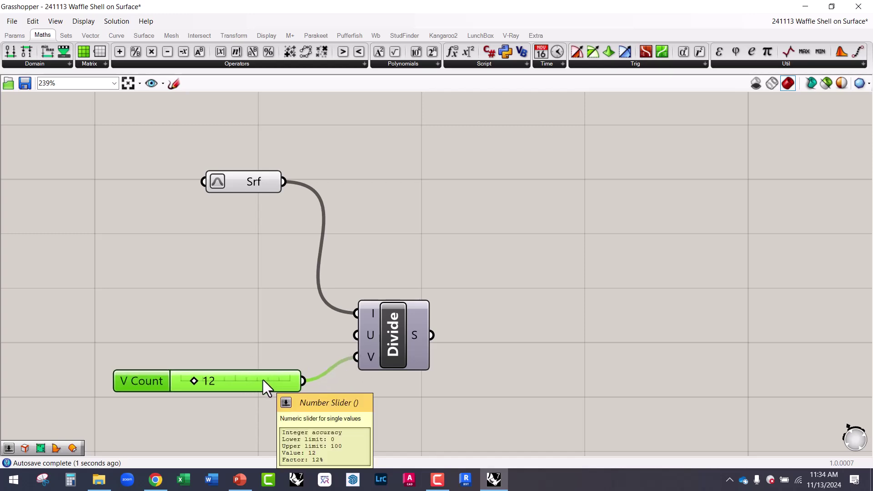
key("ctrl+v")
left_click_drag(275, 394, 356, 335)
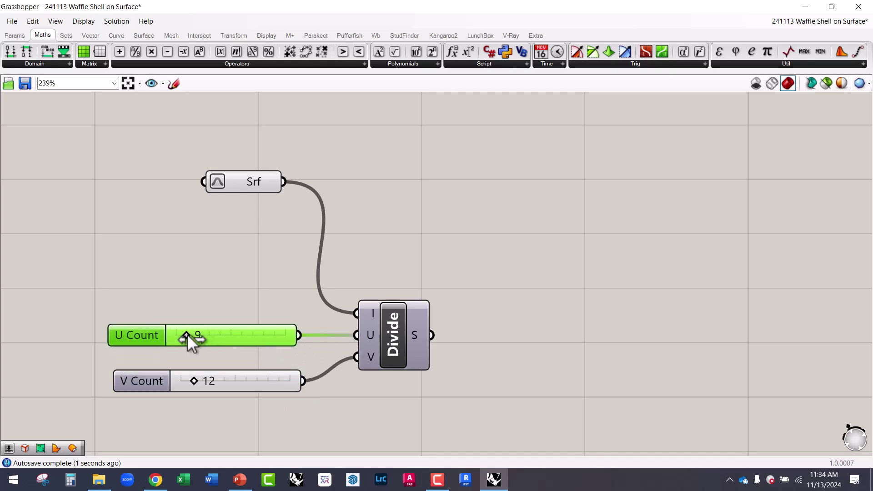
Restore the Grasshopper window beside the Rhino viewport and place an Isotrim component above and beyond Divide Domain².
left_click_drag(288, 11, 615, 51)
scroll(608, 266, "down", 2)
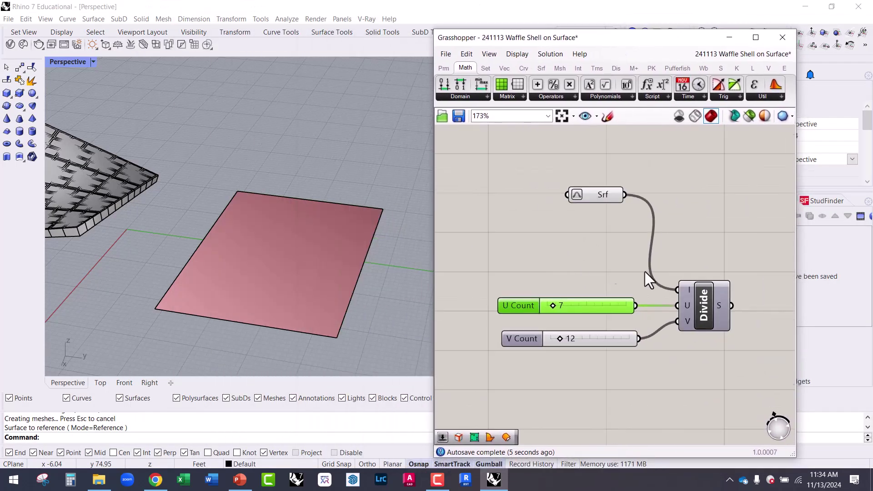
right_click_drag(661, 258, 616, 256)
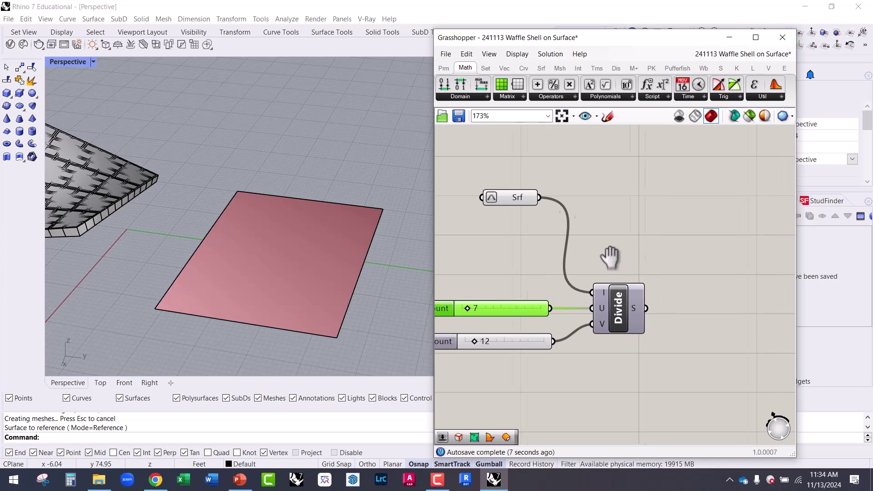
right_click_drag(674, 249, 636, 245)
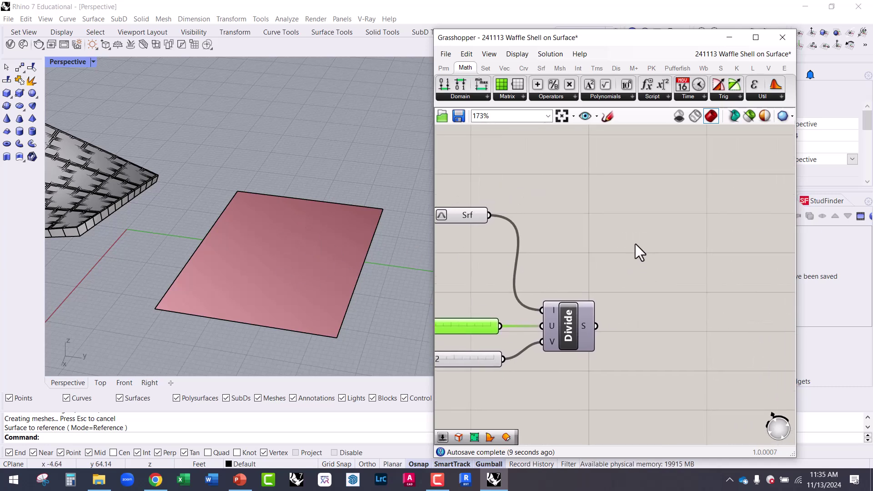
double_click(630, 231)
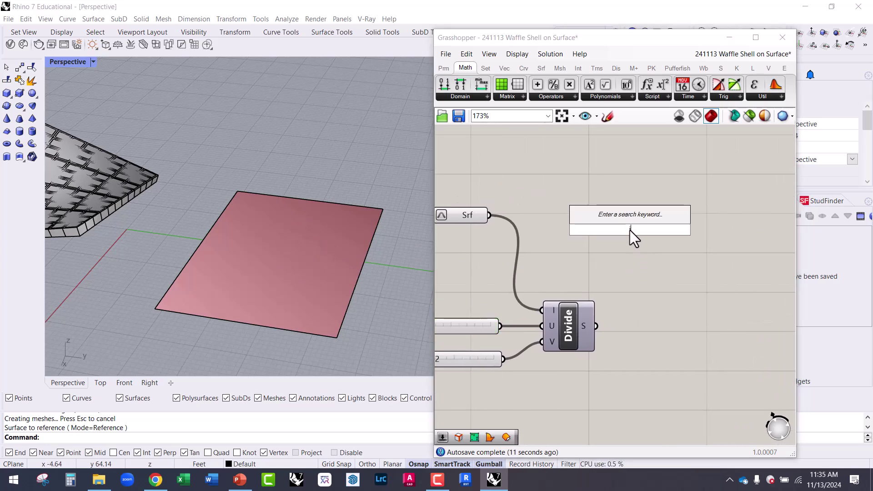
type("isotr")
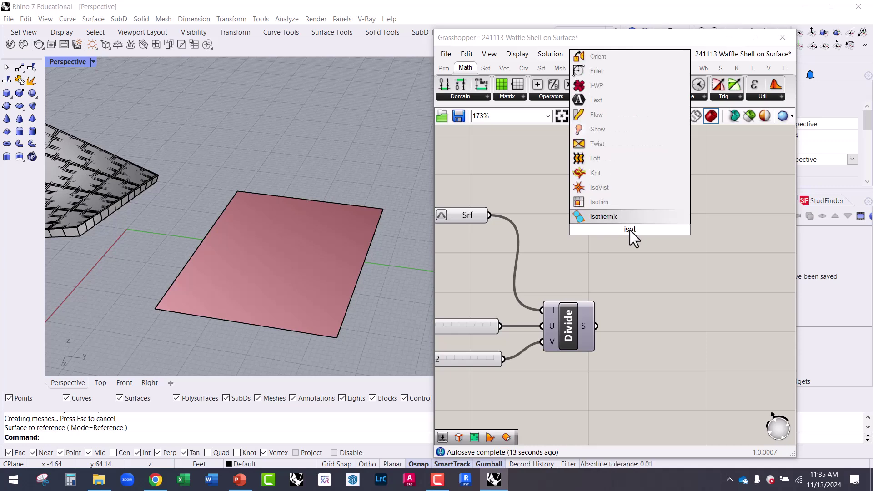
left_click(599, 219)
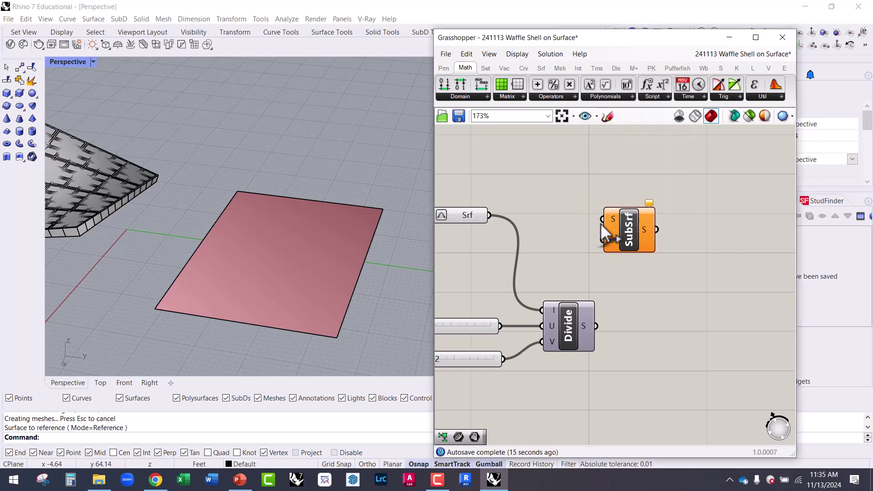
left_click_drag(631, 232, 652, 237)
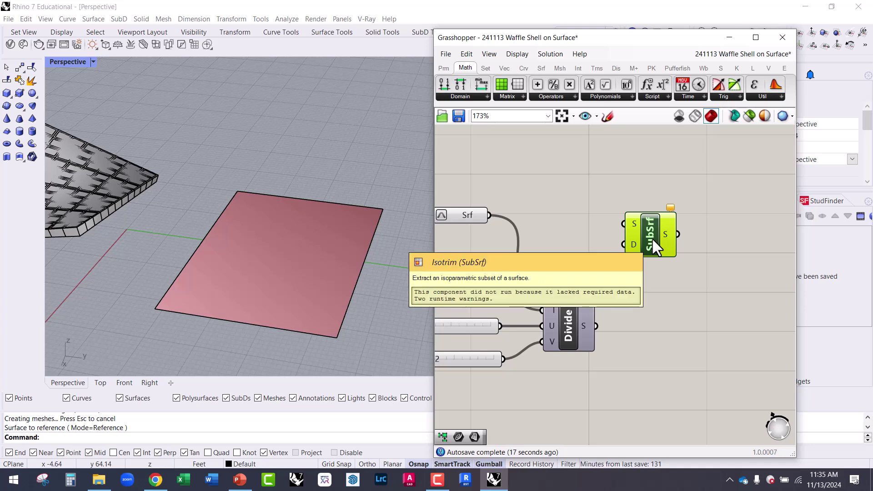
Connect the Surface parameter to Isotrim's surface input and the Divide Domain² segments to its domain input.
scroll(649, 236, "up", 2)
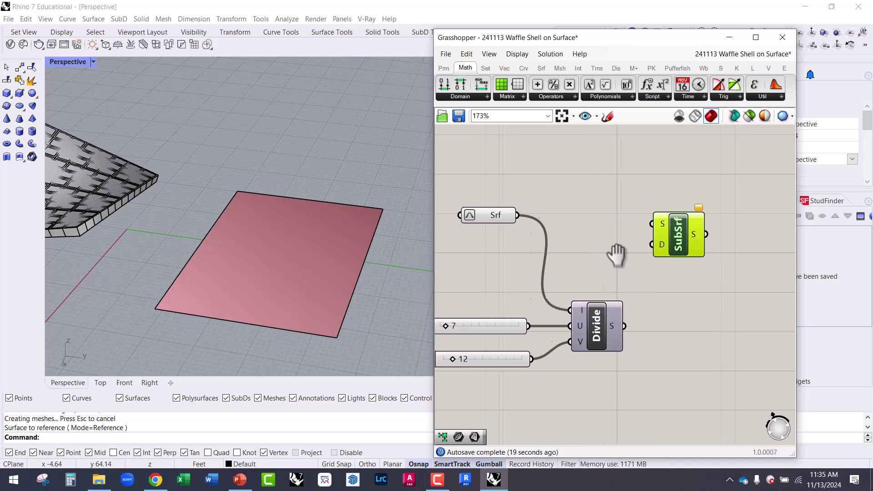
scroll(648, 230, "up", 1)
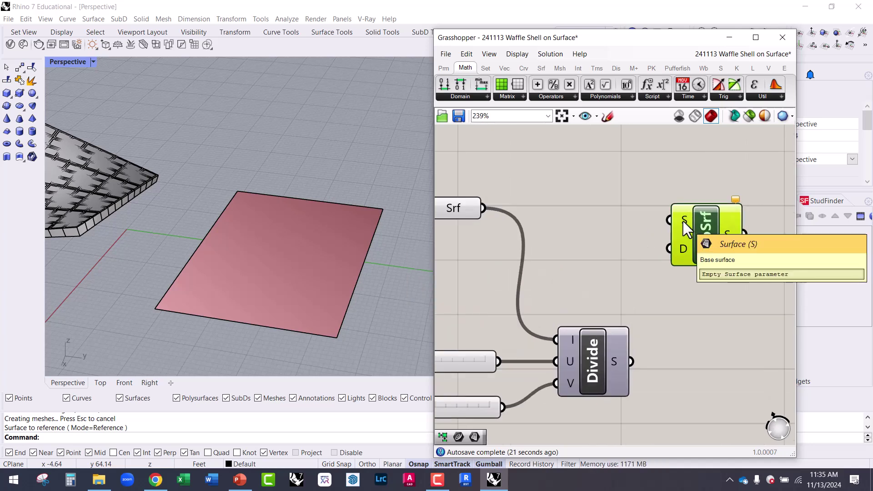
left_click_drag(528, 205, 669, 220)
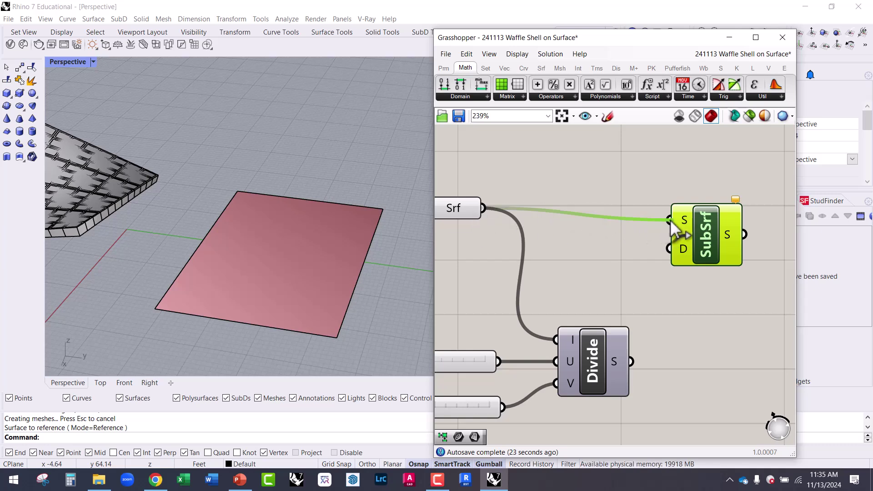
right_click_drag(630, 285, 616, 237)
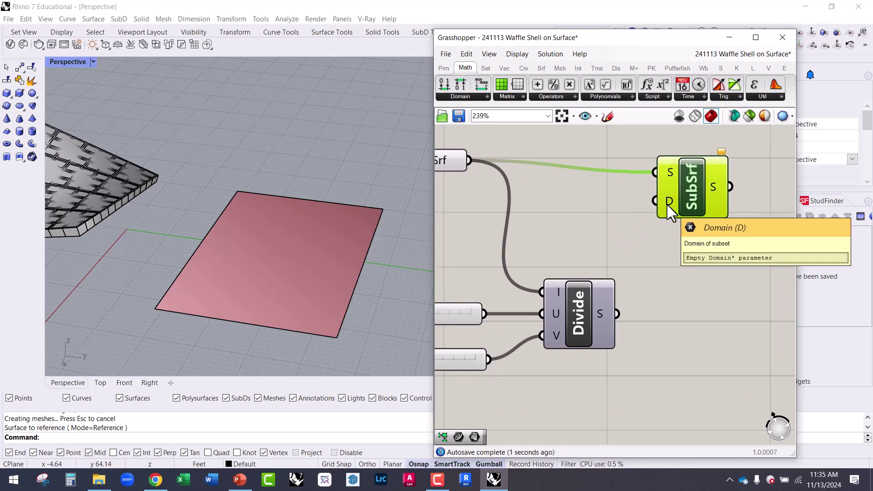
left_click_drag(656, 202, 616, 314)
scroll(669, 289, "down", 1)
right_click_drag(600, 247, 545, 234)
right_click(366, 232)
right_click_drag(366, 232, 352, 249)
left_click_drag(509, 172, 499, 176)
left_click(528, 236)
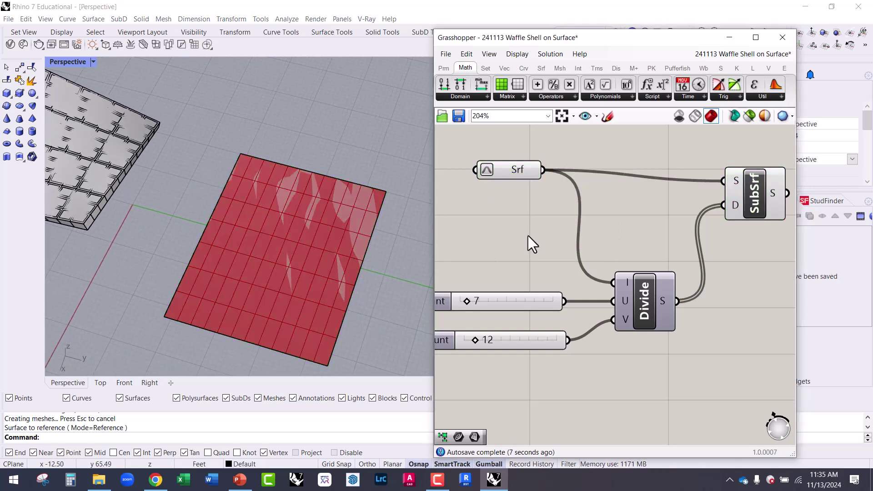
Set the V count to 8 and the U count to 10.
left_click(746, 197)
mouse_move(342, 230)
right_mouse_down()
mouse_move(331, 289)
mouse_move(502, 339)
right_mouse_up()
mouse_move(474, 342)
left_mouse_down()
mouse_move(485, 342)
mouse_move(471, 342)
left_mouse_up()
mouse_move(467, 301)
left_mouse_down()
mouse_move(477, 298)
mouse_move(470, 300)
left_mouse_up()
Select the referenced flat surface in Rhino and turn on its control points with PointsOn.
scroll(353, 285, "up", 5)
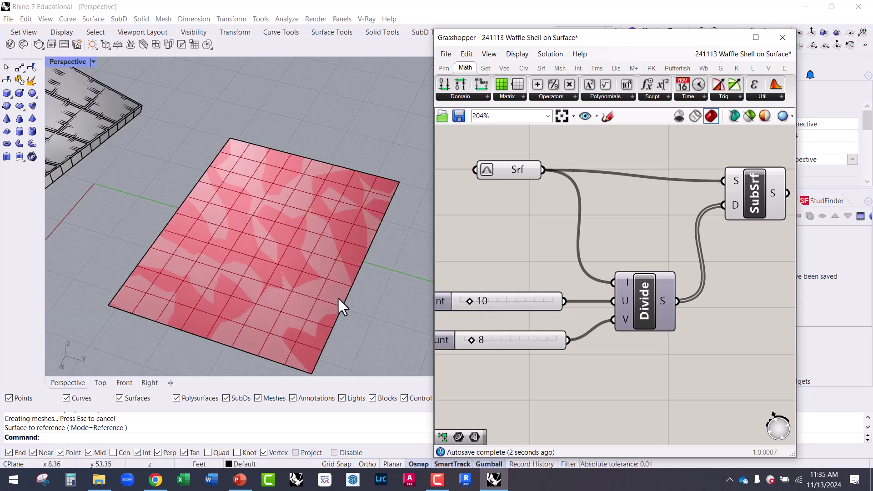
right_click_drag(289, 271, 294, 297)
scroll(293, 273, "down", 3)
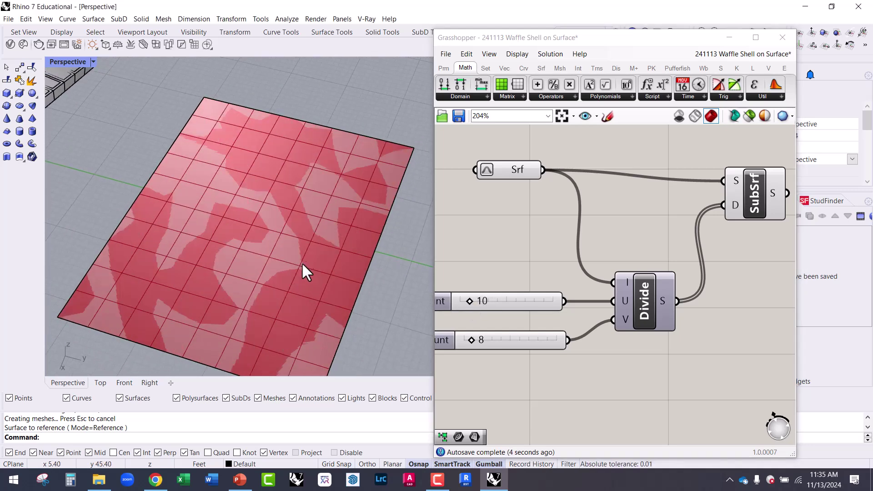
left_click(295, 231)
scroll(324, 189, "down", 2)
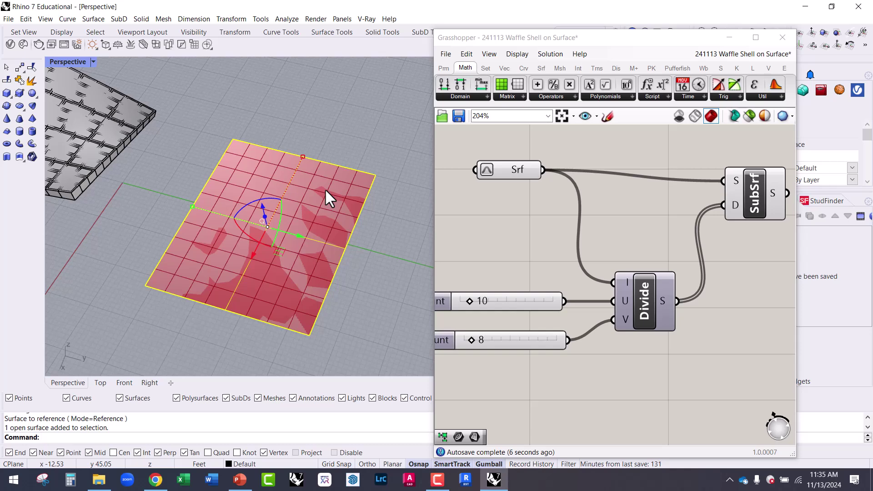
type("Points")
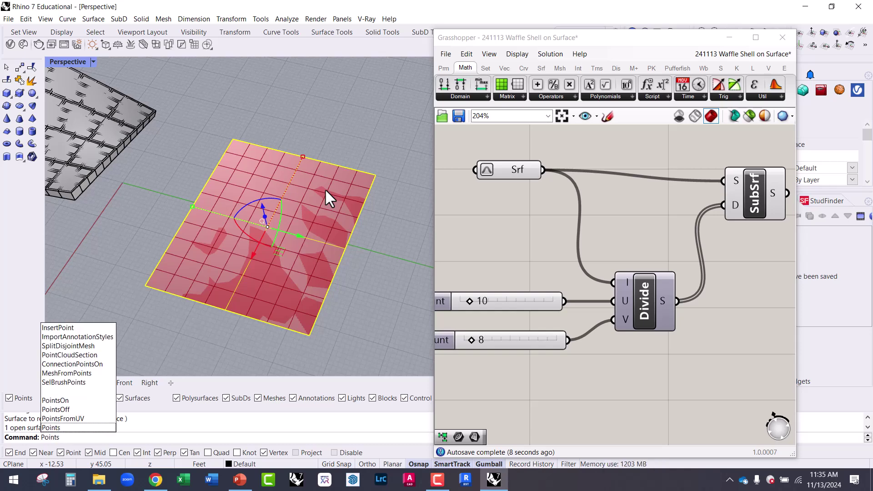
type("On")
key("Return")
Raise two opposite corner control points of the surface vertically to warp it.
left_click_drag(329, 133, 395, 200)
left_click_drag(371, 156, 387, 147)
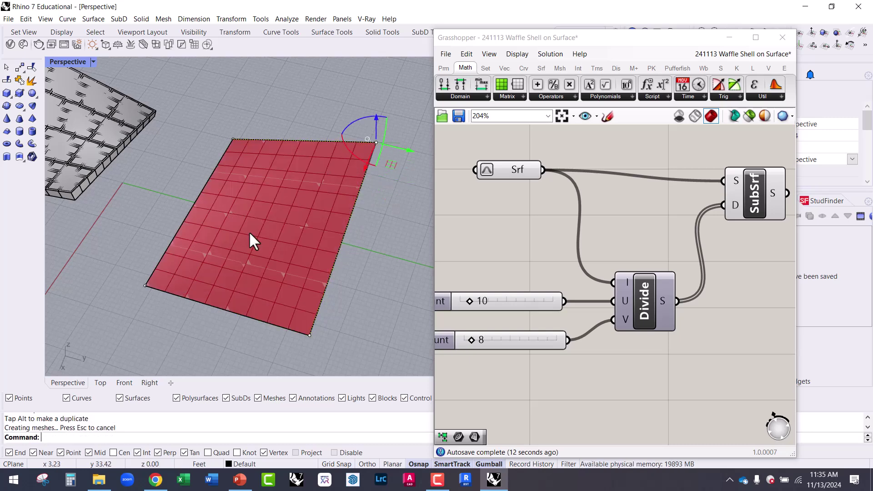
left_click(140, 242)
left_click_drag(134, 211, 135, 173)
mouse_move(220, 181)
right_mouse_down()
mouse_move(322, 210)
mouse_move(278, 214)
mouse_move(259, 158)
mouse_move(347, 232)
mouse_move(206, 182)
right_mouse_up()
scroll(356, 271, "up", 2)
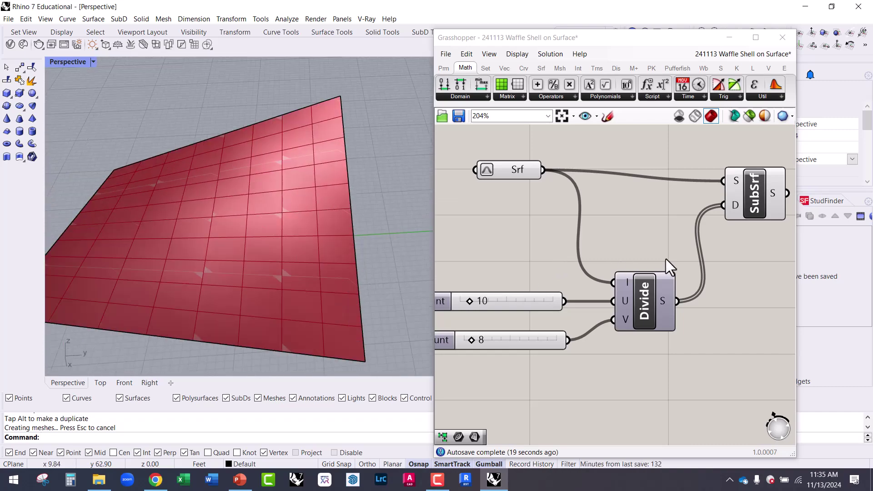
Examine the warped surface's panel subdivision alongside the Grasshopper definition.
right_click_drag(665, 260, 611, 255)
scroll(566, 240, "down", 3)
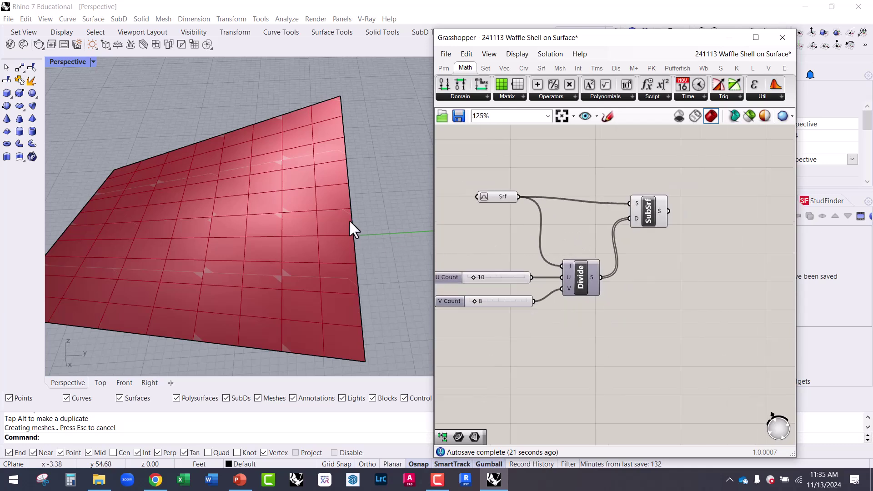
right_click_drag(499, 250, 513, 218)
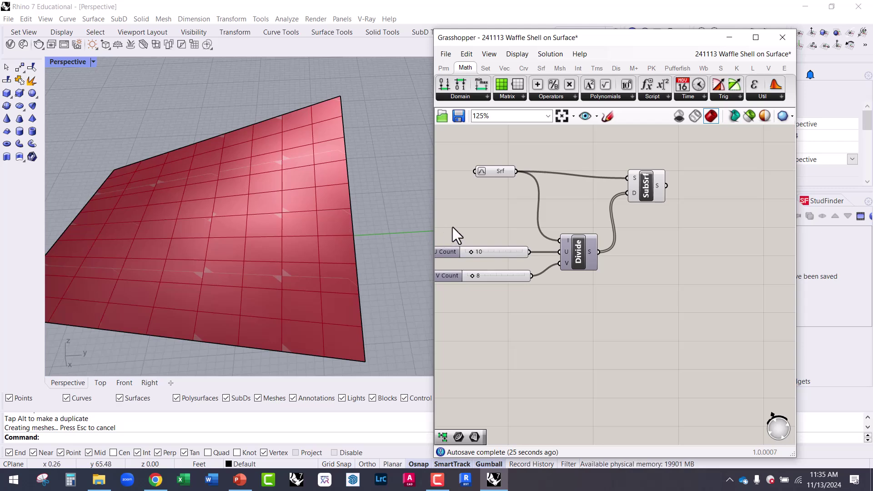
right_click_drag(294, 247, 327, 269)
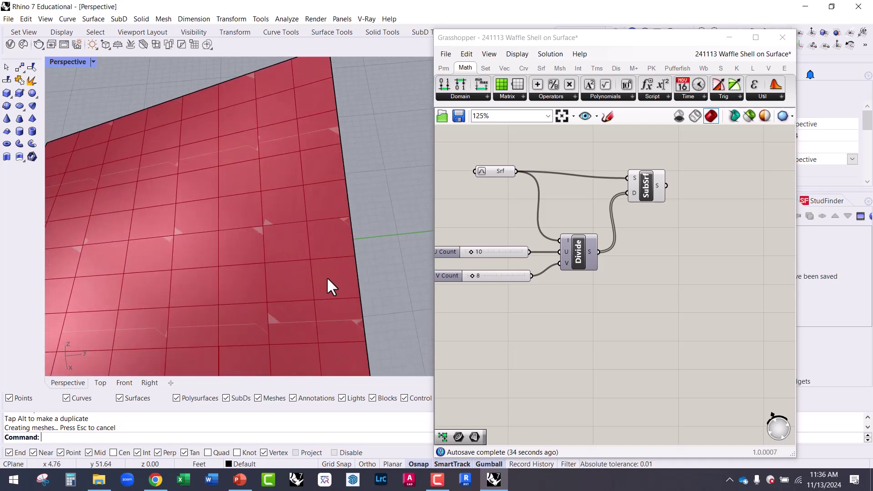
scroll(337, 282, "up", 3)
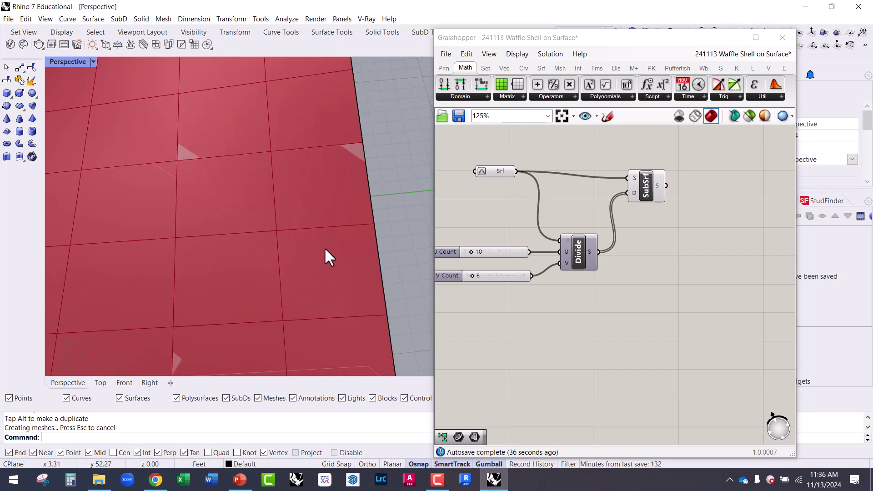
Examine the finished waffle shell's underside, rib openings and edge depth relative to its base surface, and return to the new surface.
scroll(383, 276, "down", 5)
right_click_drag(305, 272, 260, 168)
scroll(299, 155, "up", 3)
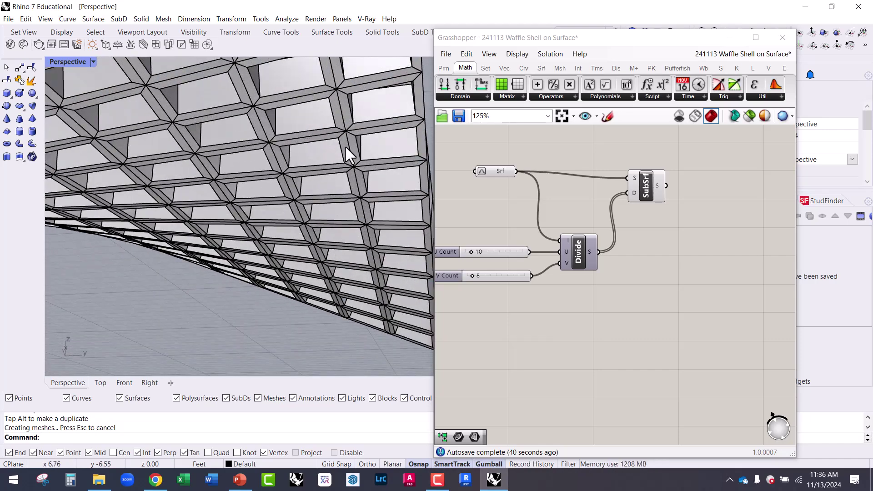
scroll(345, 146, "up", 3)
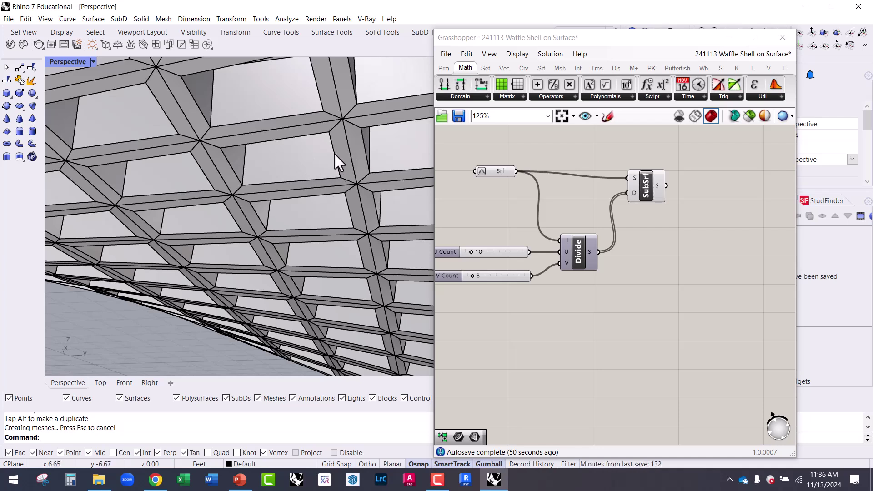
mouse_move(298, 197)
right_mouse_down()
mouse_move(295, 167)
mouse_move(309, 167)
mouse_move(275, 200)
mouse_move(314, 200)
right_mouse_up()
left_click(273, 203)
left_click(299, 180)
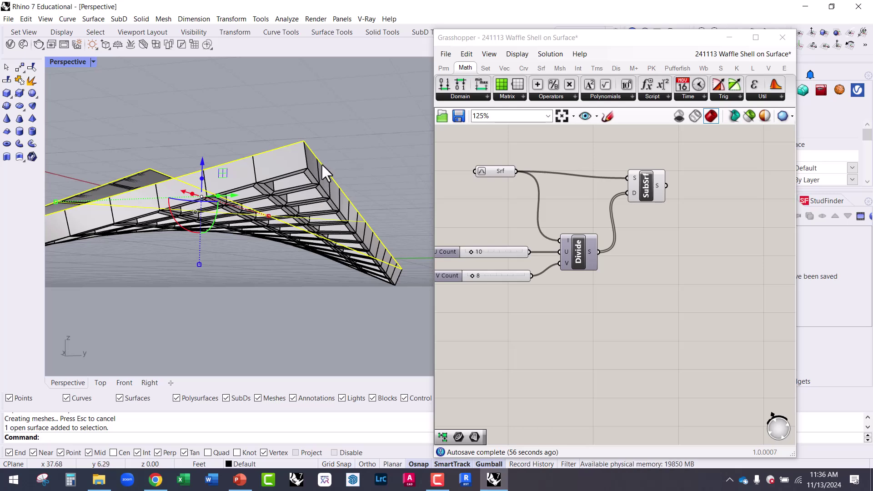
scroll(317, 158, "up", 2)
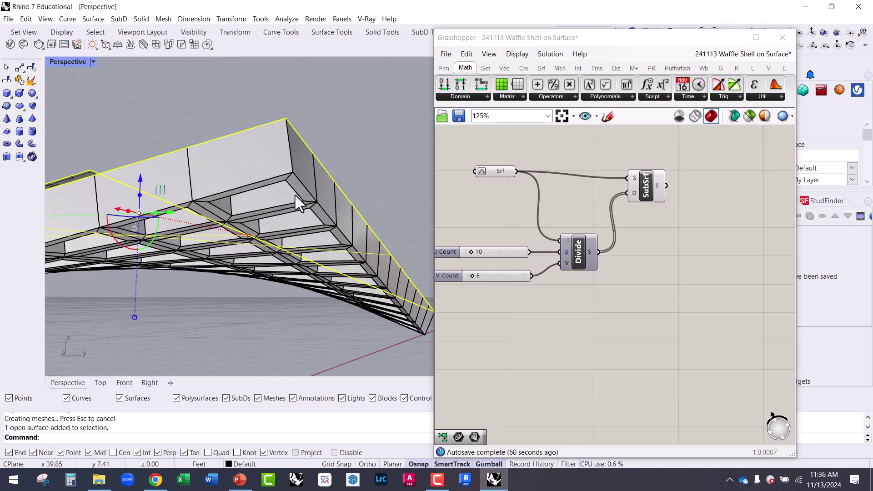
scroll(289, 182, "up", 2)
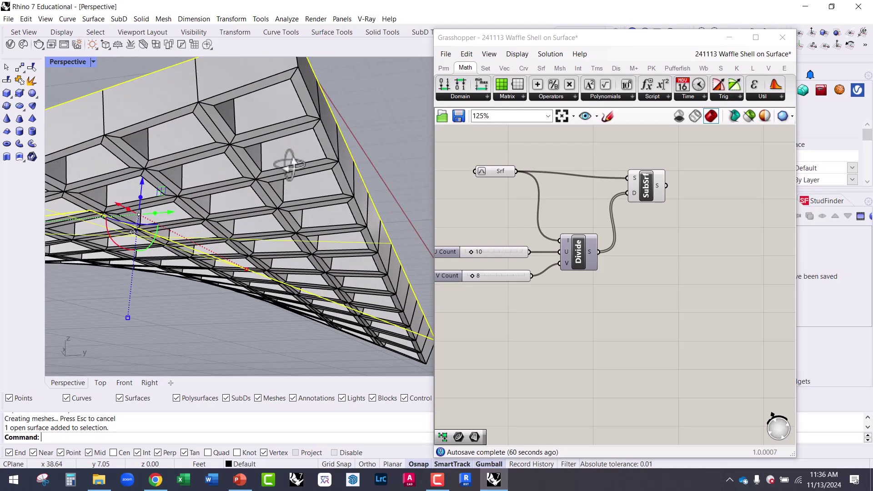
scroll(285, 109, "down", 3)
scroll(286, 105, "up", 4)
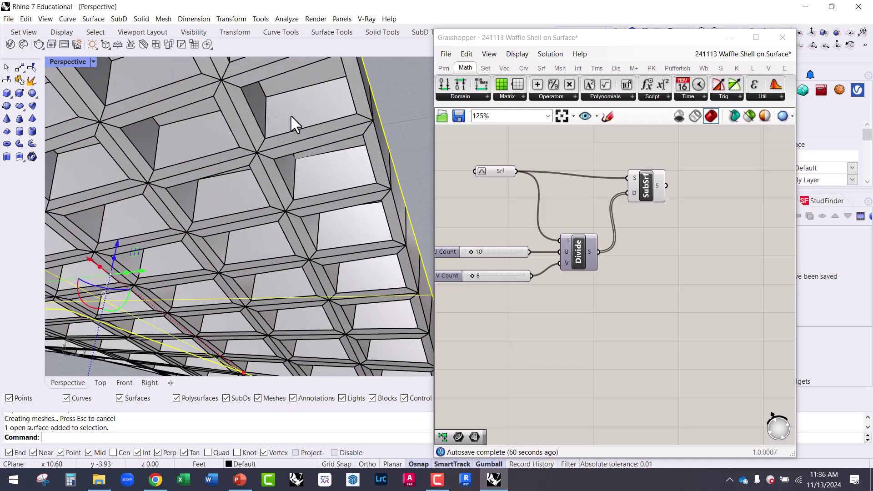
scroll(282, 81, "down", 3)
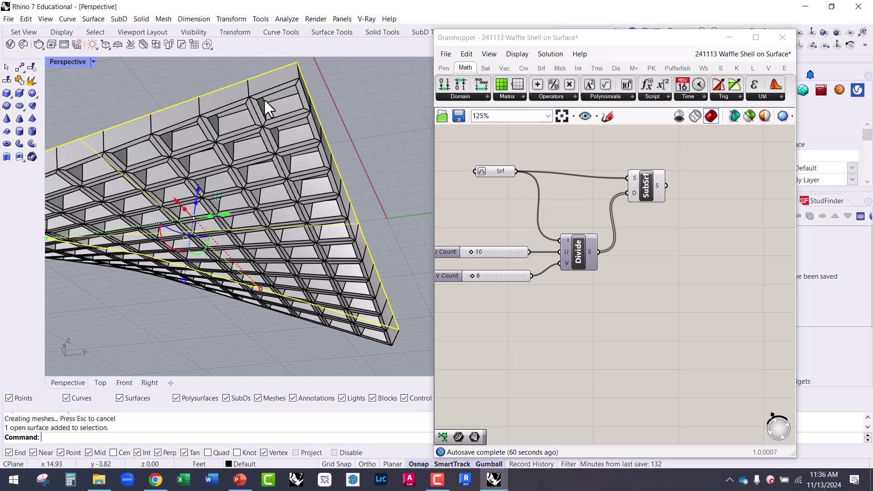
scroll(264, 99, "up", 3)
scroll(273, 137, "down", 4)
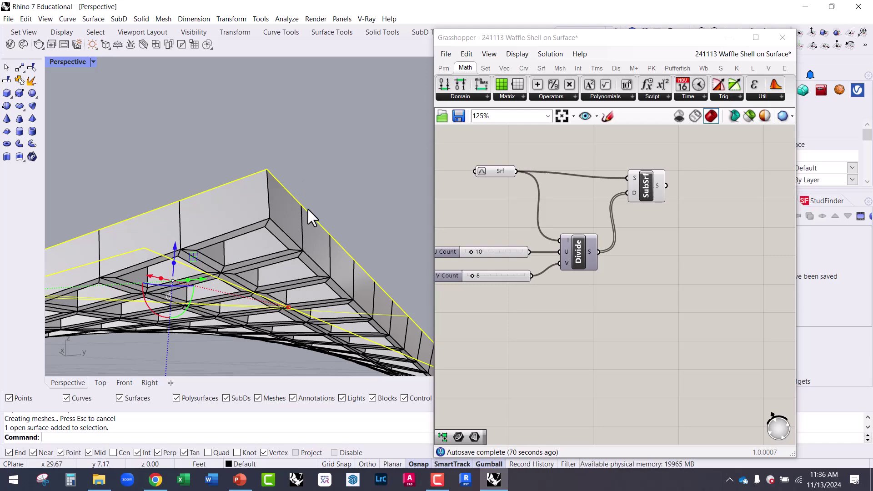
left_click(326, 182)
right_click_drag(326, 182, 301, 308)
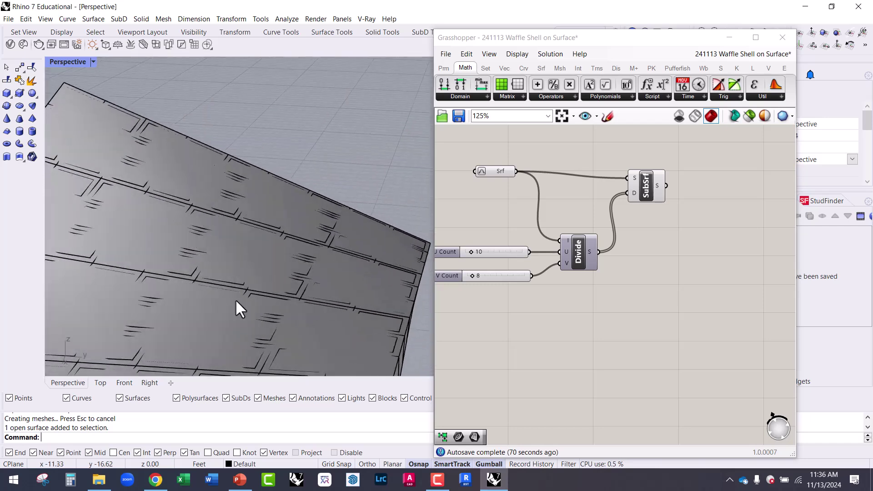
scroll(177, 254, "down", 5)
right_click_drag(177, 254, 383, 287)
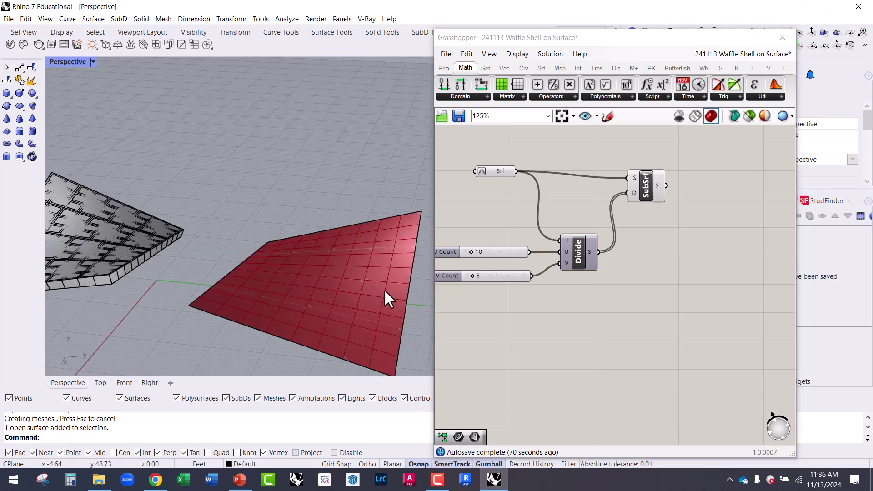
scroll(384, 288, "up", 2)
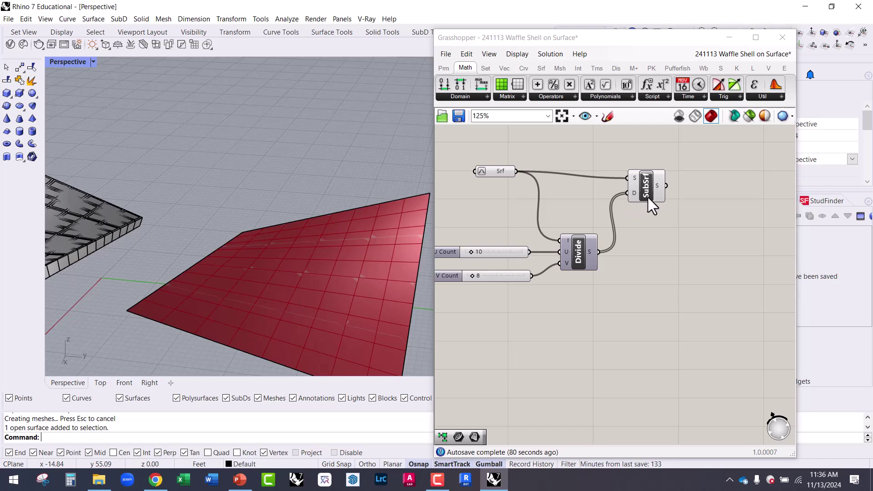
Bake the Isotrim panels into Rhino to check a single panel, and undo the bake.
left_click_drag(645, 191, 644, 200)
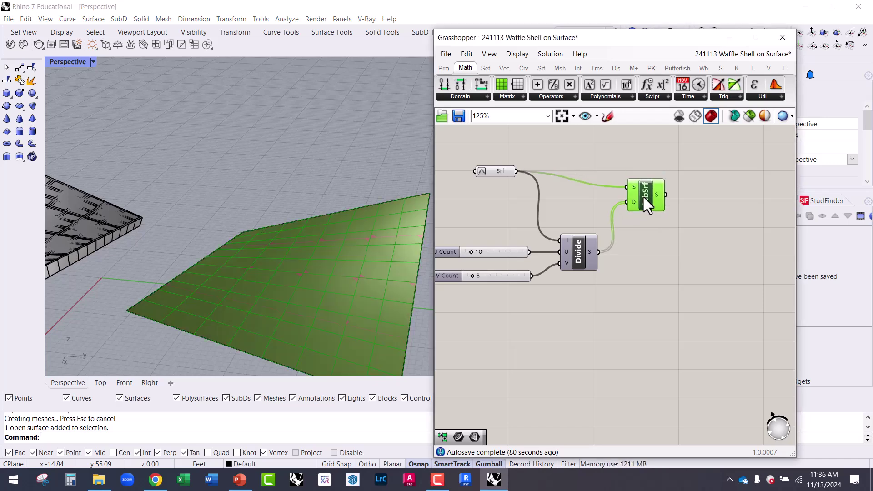
right_click_drag(387, 236, 378, 274)
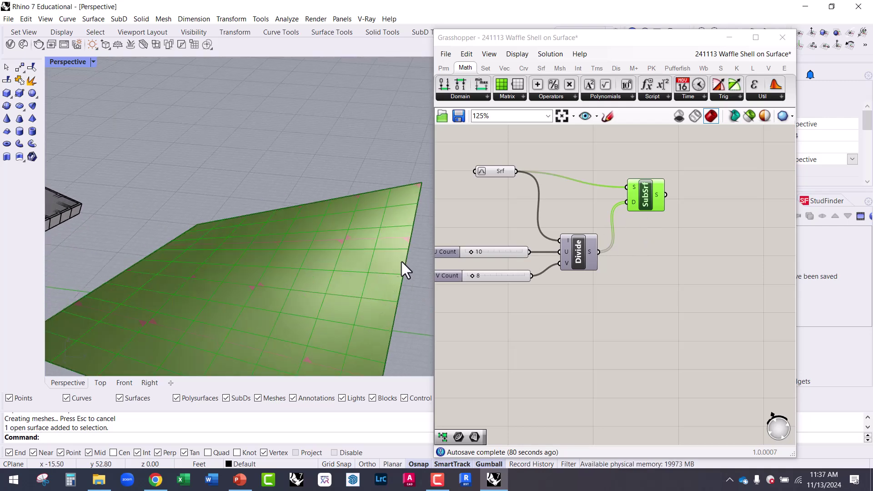
scroll(635, 232, "up", 3)
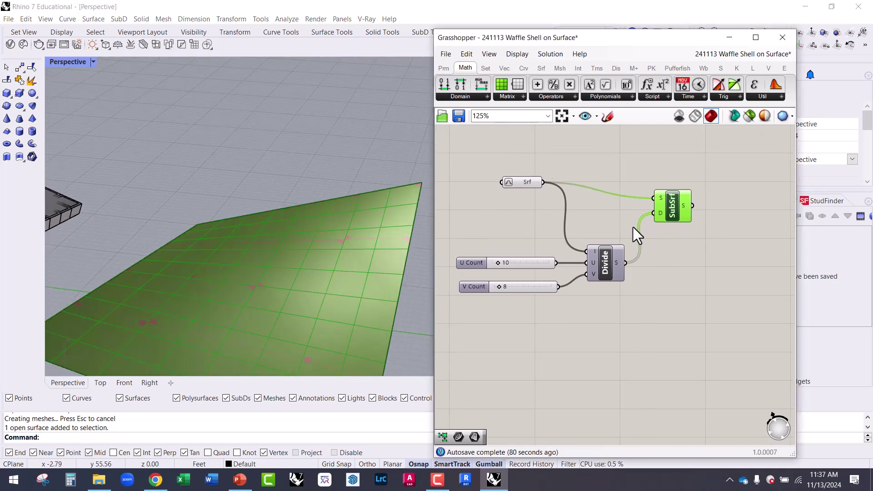
middle_click(686, 264)
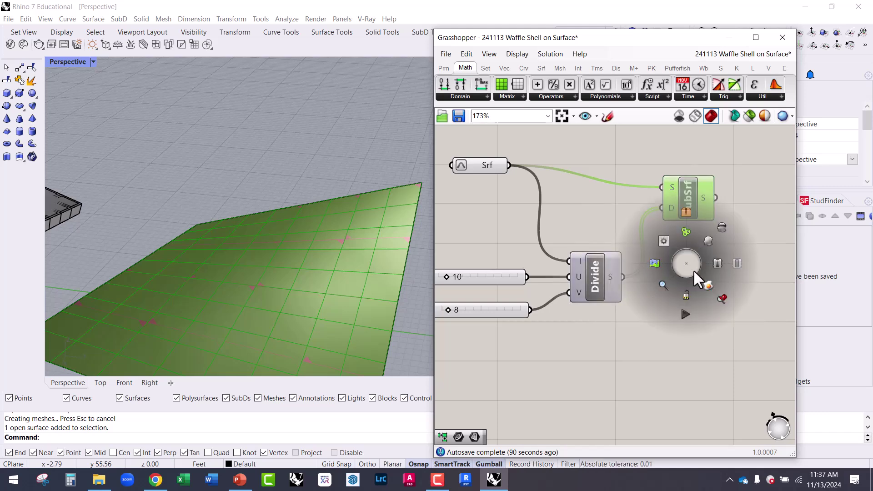
left_click(709, 286)
left_click(378, 289)
right_click_drag(386, 279, 394, 258)
left_click_drag(363, 252, 375, 205)
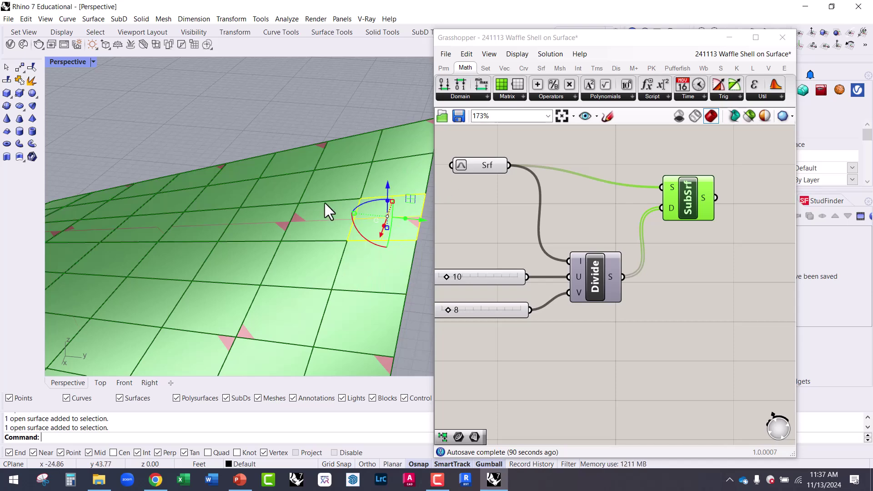
key("ctrl+z")
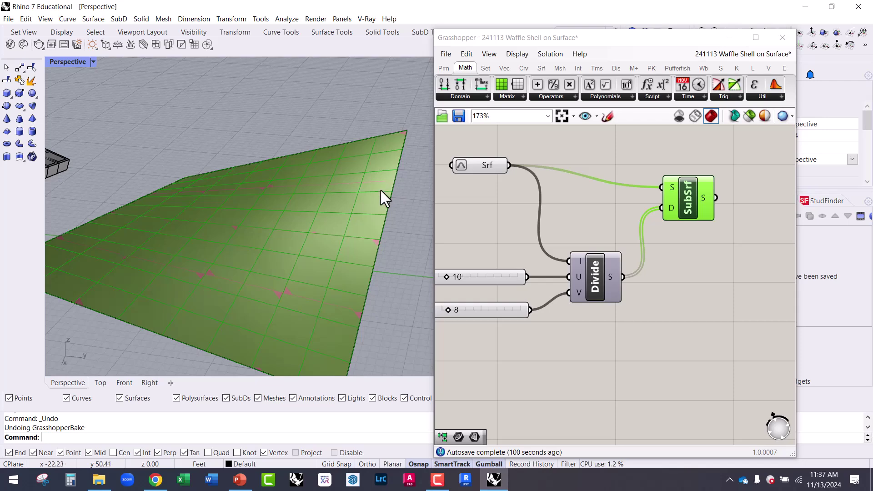
Examine the warped surface's Isotrim panels and the components that follow SubSrf in the original waffle definition.
scroll(367, 194, "up", 3)
mouse_move(323, 203)
right_mouse_down()
mouse_move(266, 197)
mouse_move(277, 188)
mouse_move(316, 212)
mouse_move(328, 191)
right_mouse_up()
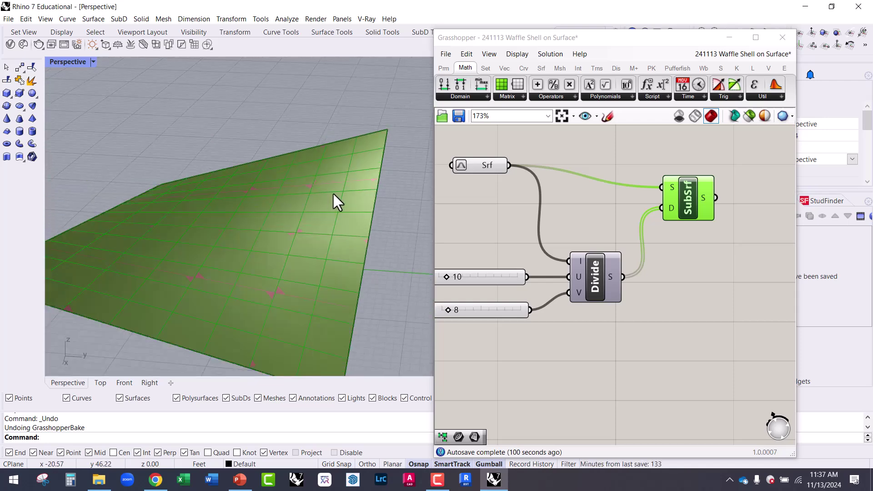
left_click(720, 245)
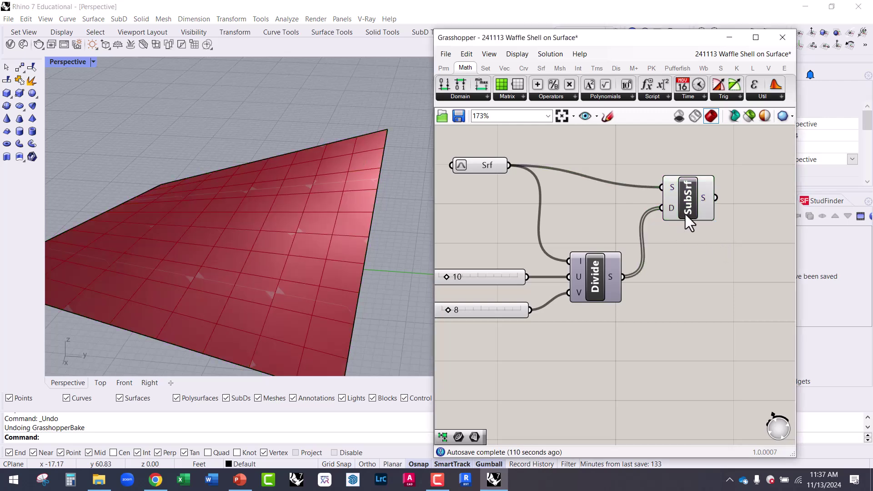
left_click(686, 201)
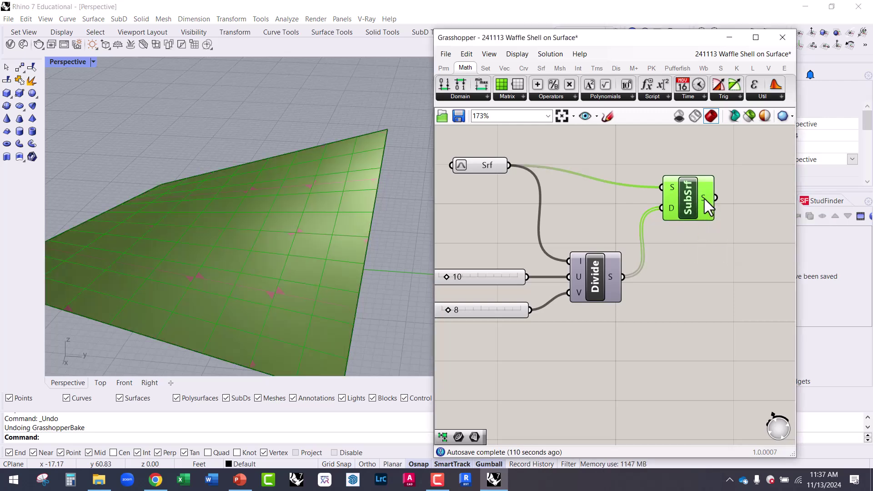
right_click_drag(703, 234, 632, 247)
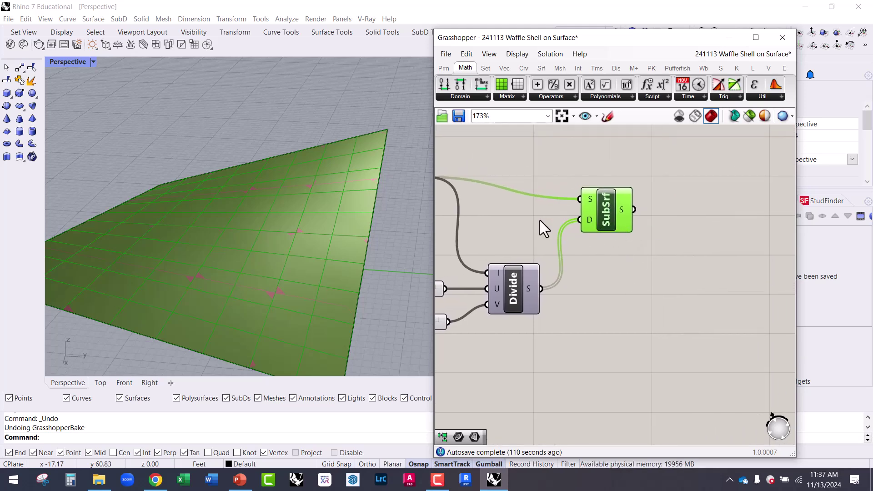
scroll(632, 263, "down", 8)
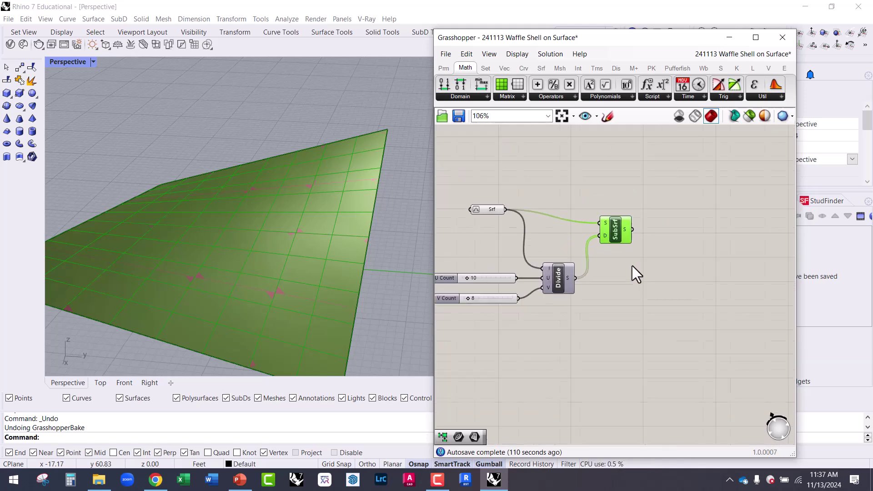
right_click_drag(644, 305, 601, 193)
scroll(602, 192, "up", 3)
scroll(668, 198, "up", 4)
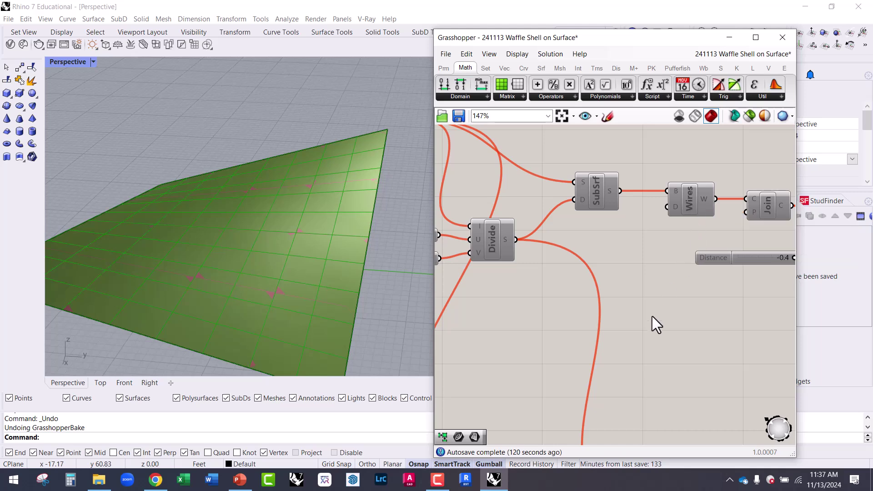
right_click_drag(655, 303, 609, 204)
scroll(629, 346, "down", 3)
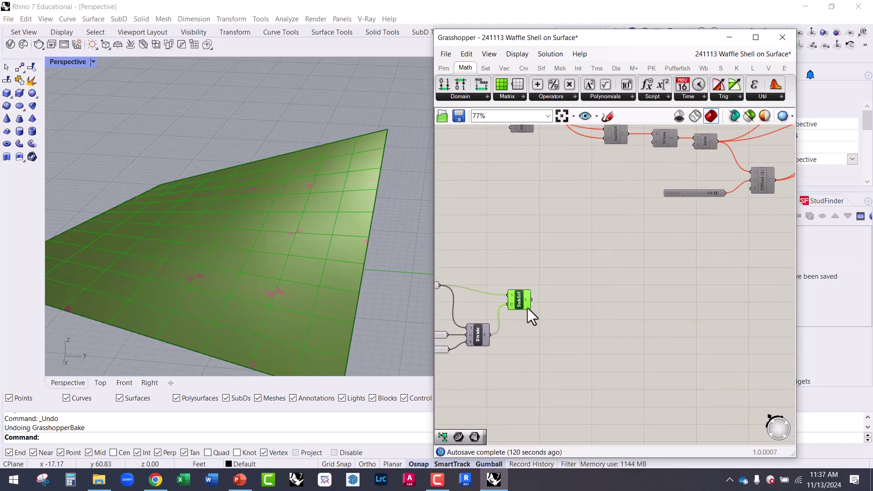
Add a Brep Wireframe component after SubSrf and feed the SubSrf output into its B input.
scroll(530, 312, "up", 3)
double_click(649, 263)
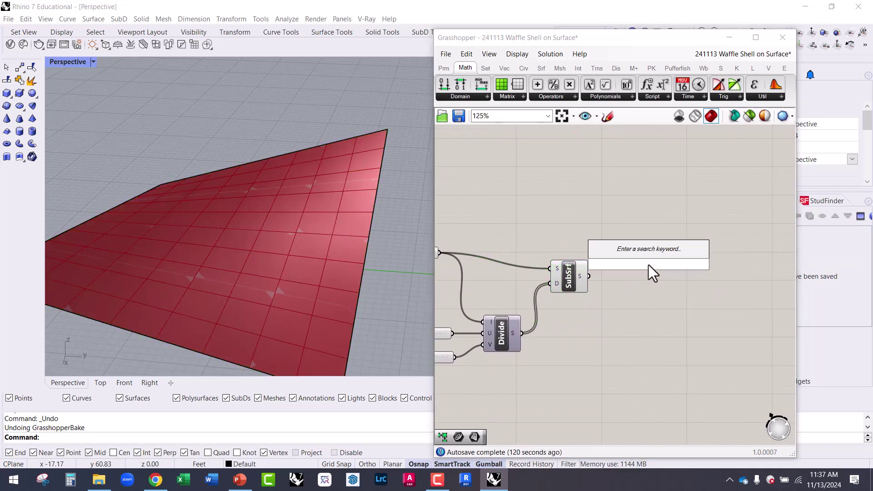
type("brep wire")
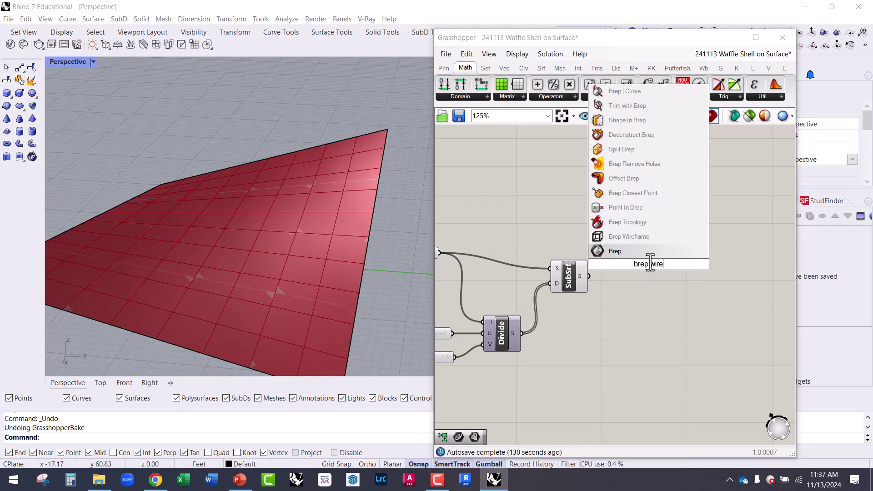
left_click(642, 239)
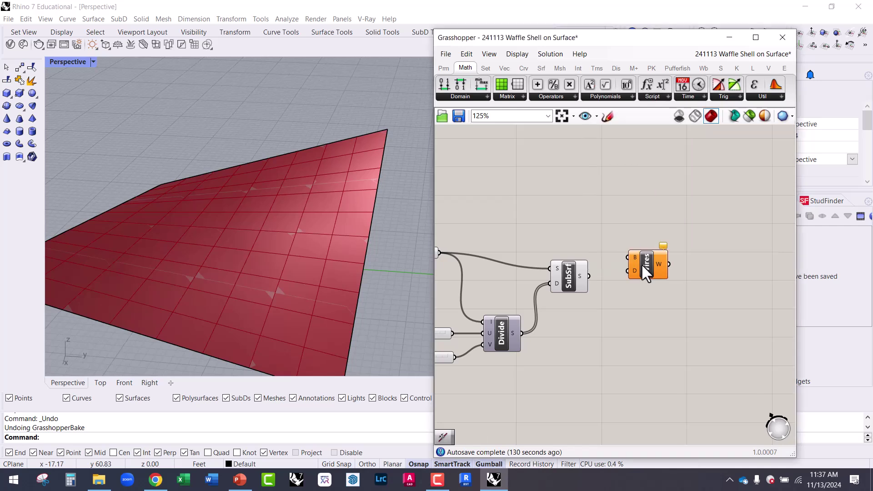
scroll(640, 267, "up", 4)
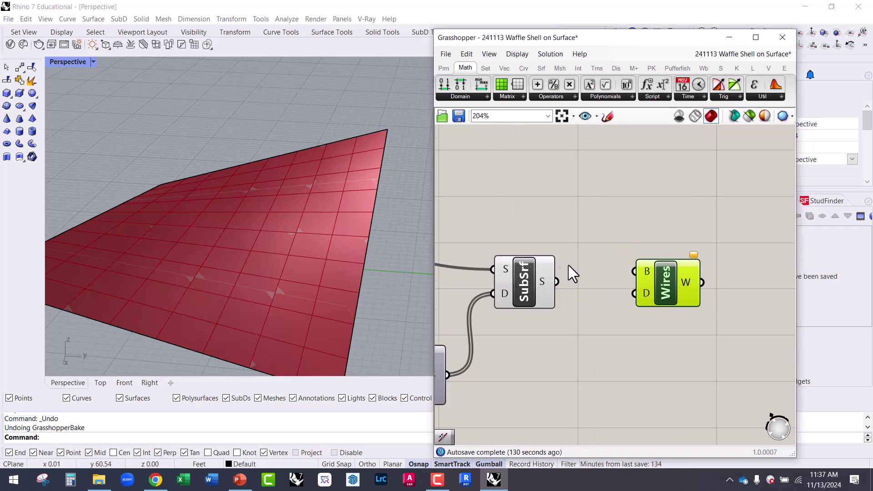
left_click_drag(555, 282, 659, 296)
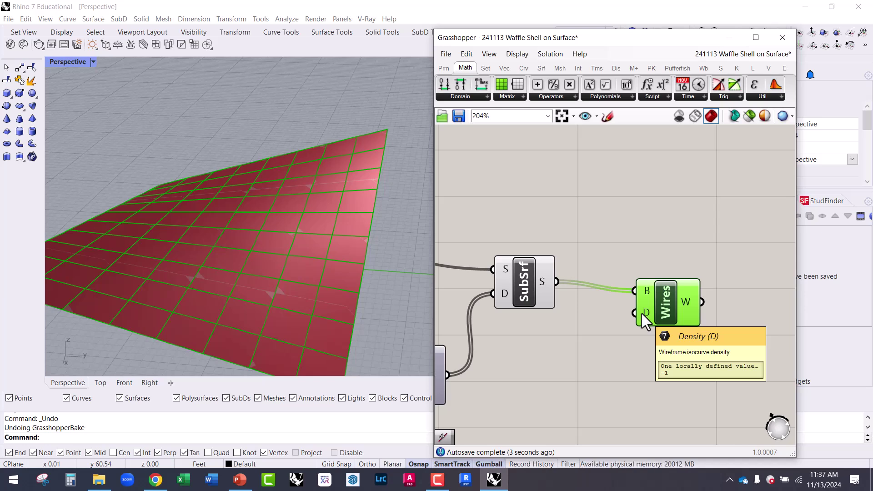
left_click_drag(667, 315, 660, 325)
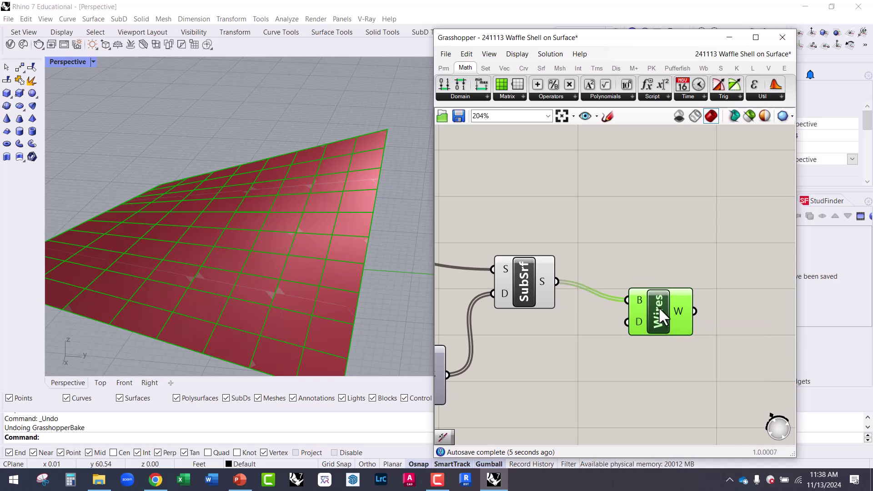
Add a Join Curves component after Brep Wireframe and connect the W output to its C input.
right_click_drag(648, 271, 562, 236)
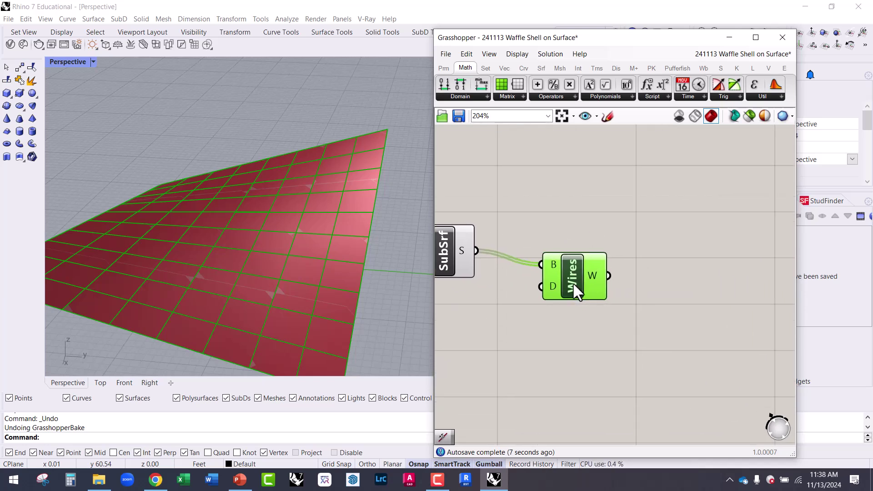
double_click(660, 275)
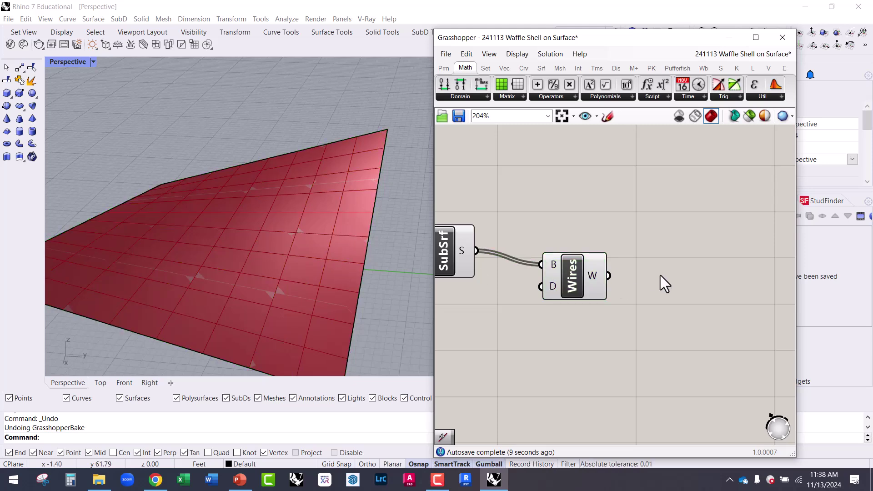
type("join")
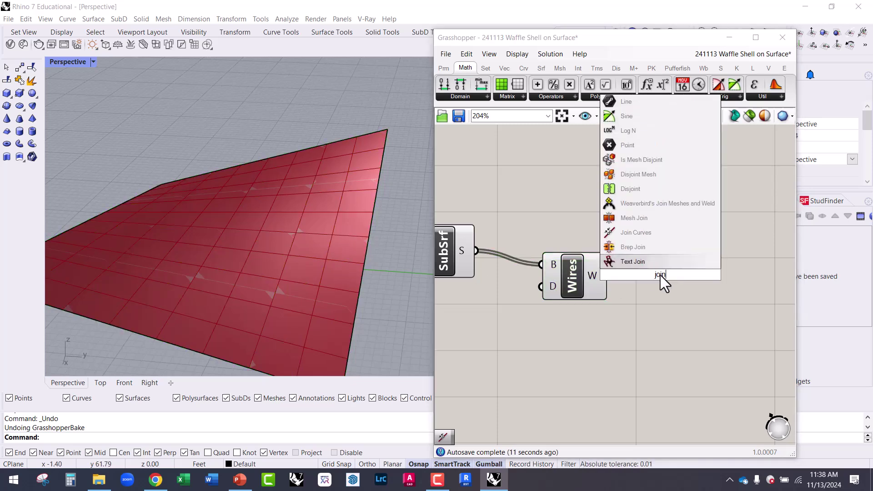
left_click(661, 235)
left_click_drag(668, 275, 682, 283)
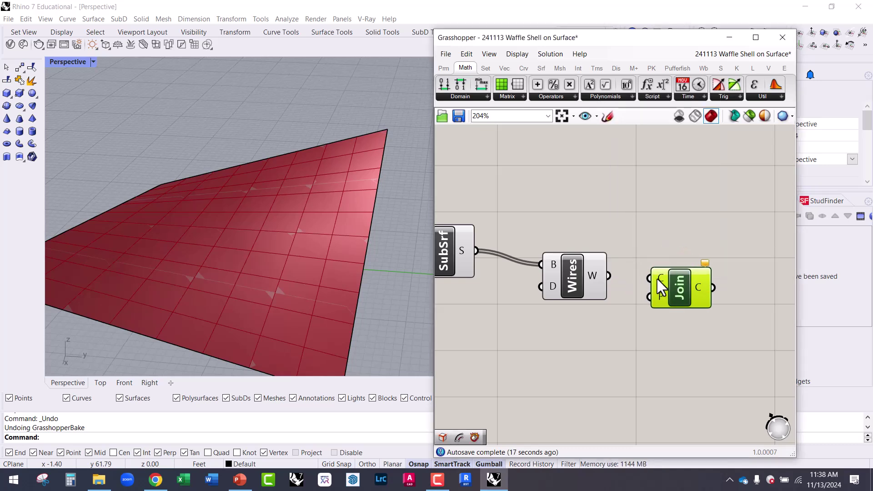
left_click_drag(608, 276, 689, 283)
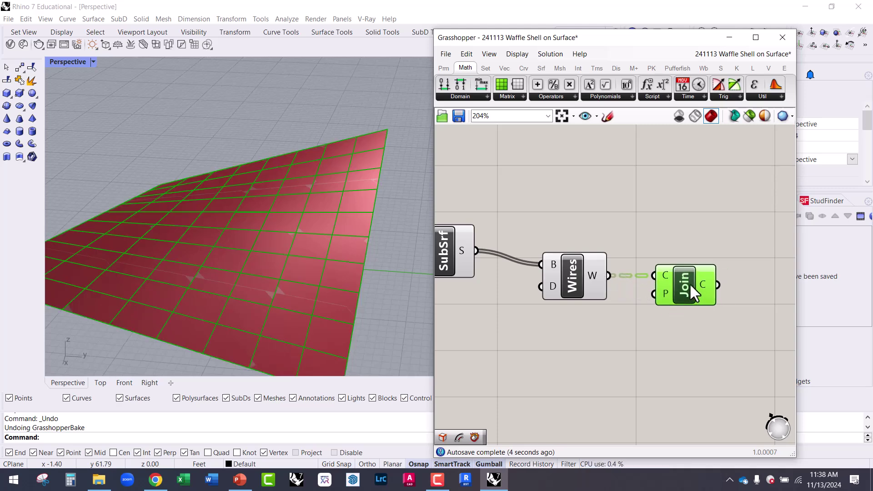
Bake the Join Curves output into Rhino and select individual panel outlines to examine how their edges are joined.
middle_click(671, 221)
left_click(691, 243)
left_click(361, 274)
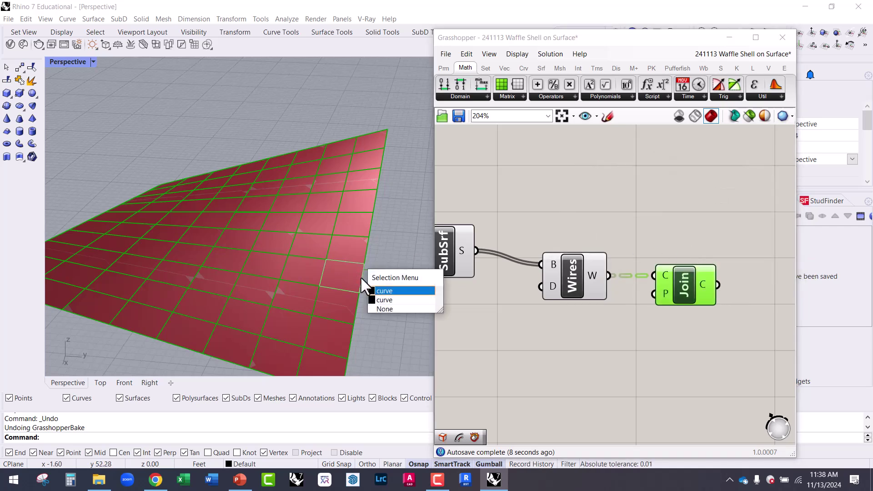
left_click(386, 297)
scroll(355, 216, "up", 3)
left_click(364, 186)
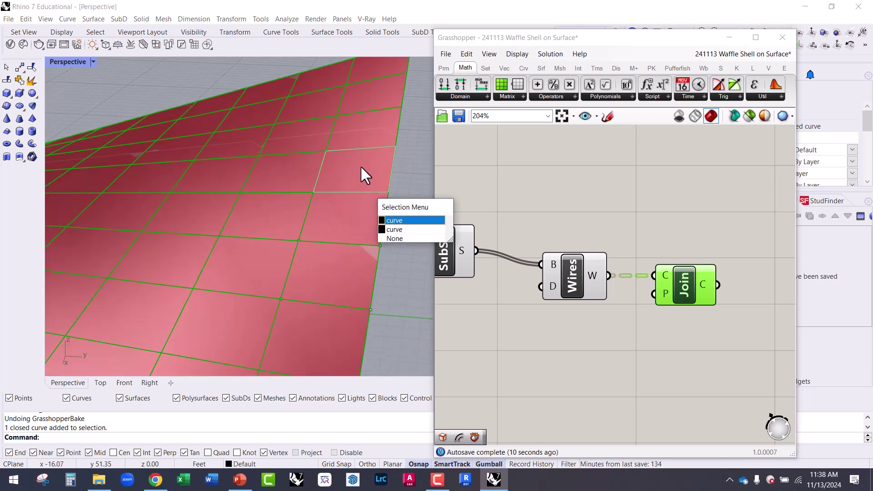
left_click(359, 112)
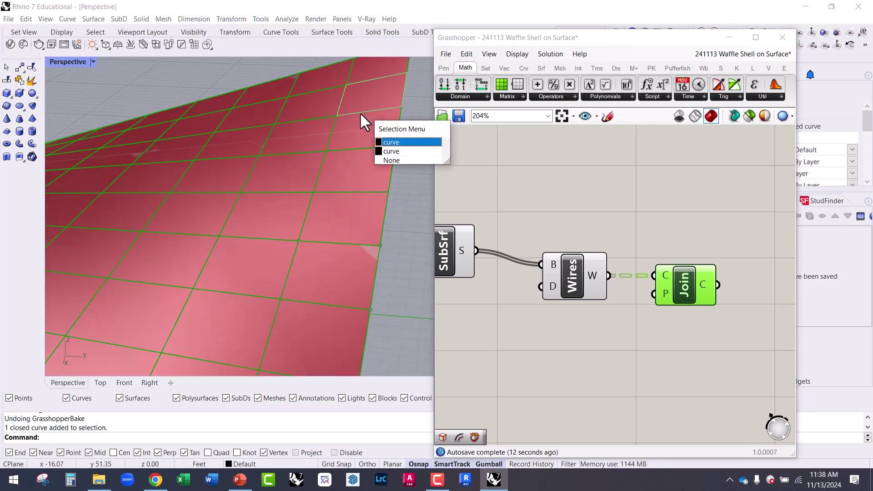
left_click(395, 145)
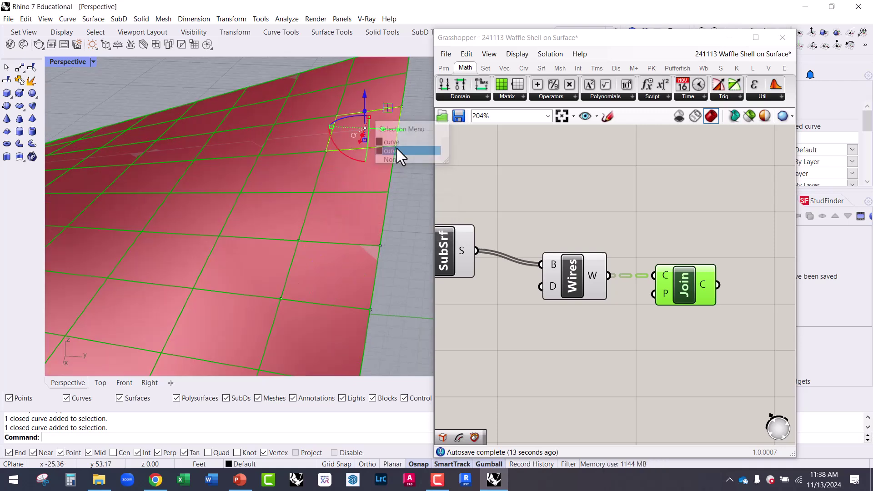
left_click(302, 150)
left_click(337, 181)
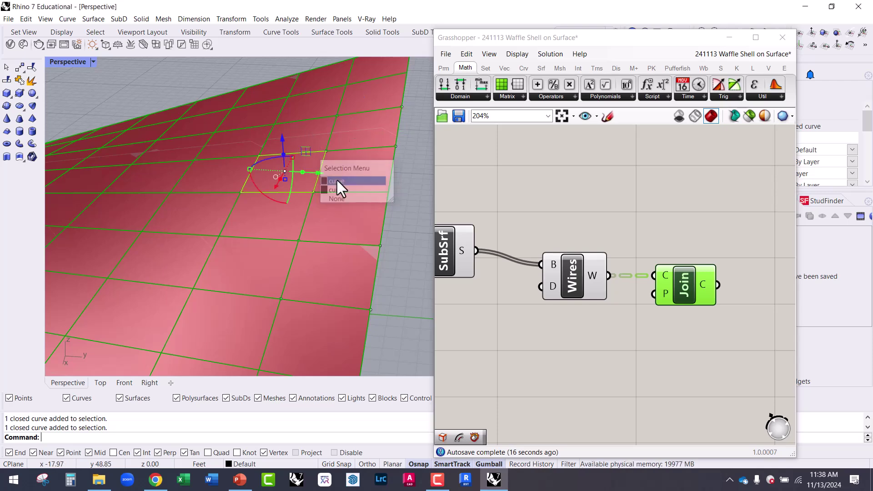
right_click_drag(292, 201, 305, 180)
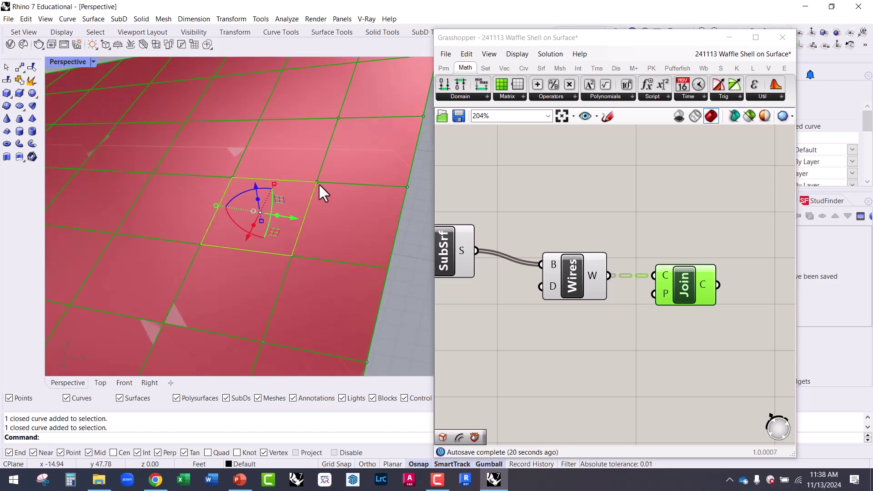
scroll(321, 173, "up", 2)
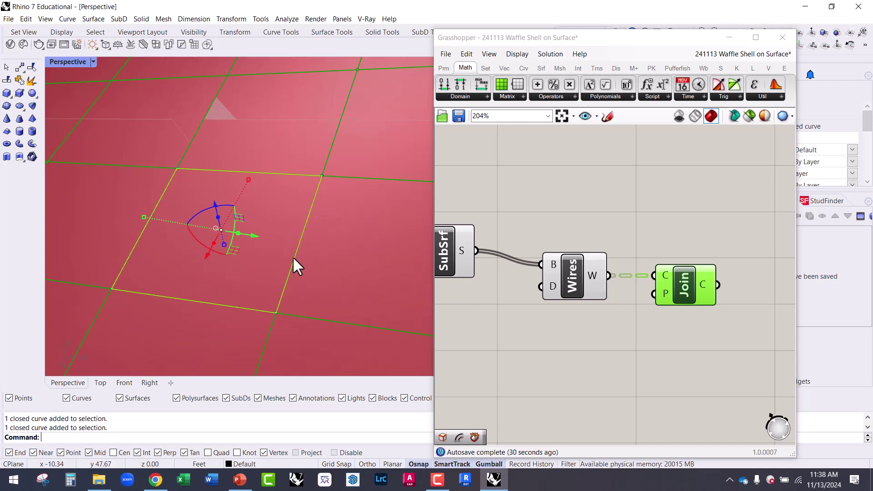
scroll(261, 250, "down", 5)
scroll(250, 228, "up", 6)
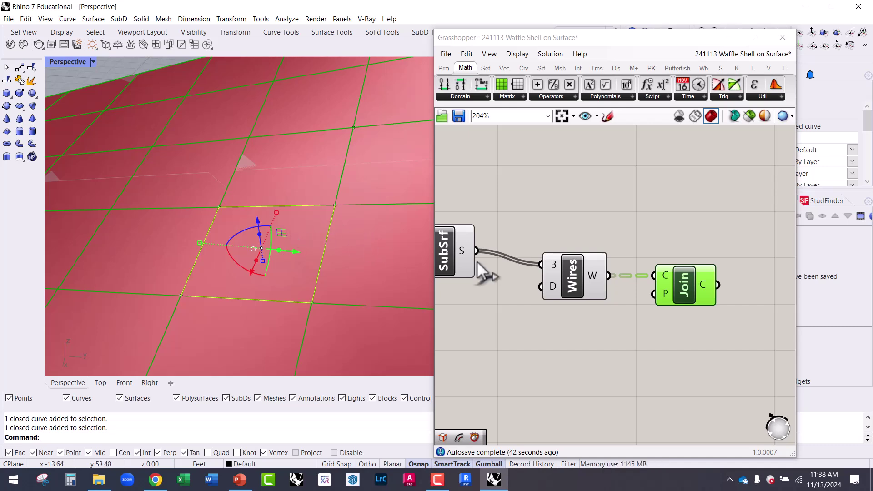
Add an Offset Curve Loose component after Join Curves.
right_click_drag(618, 331, 593, 318)
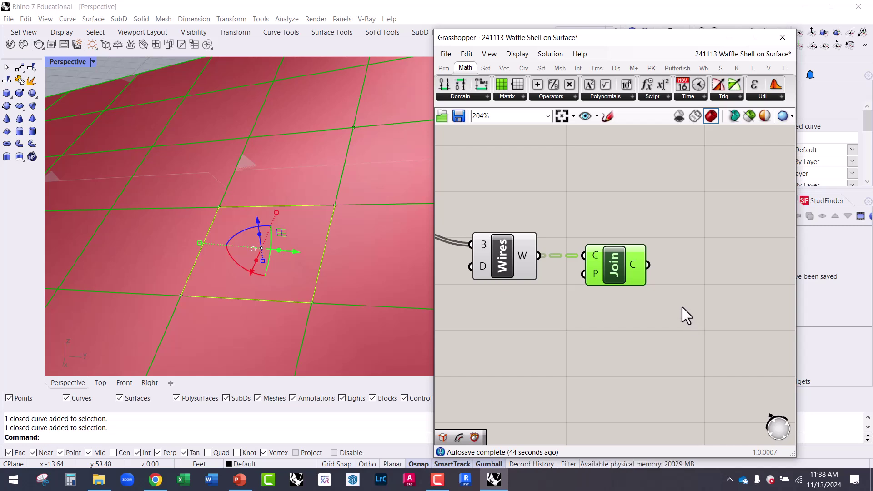
right_click_drag(671, 301, 628, 291)
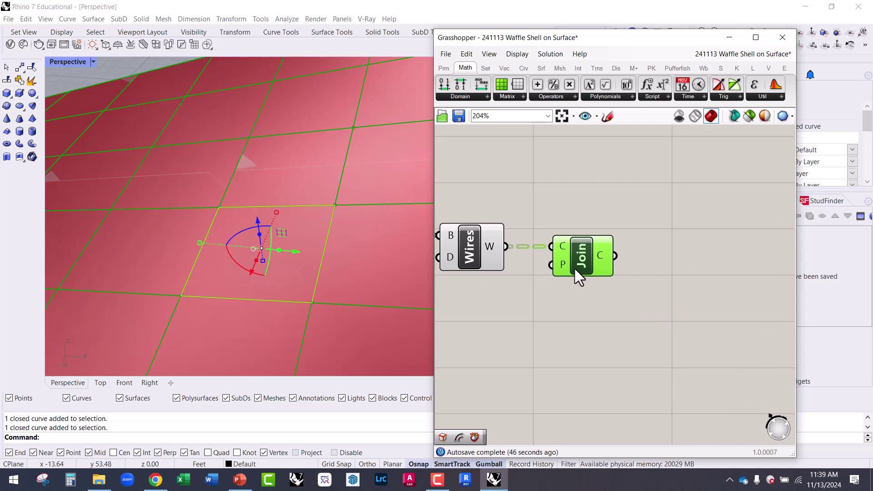
double_click(671, 285)
type("offset")
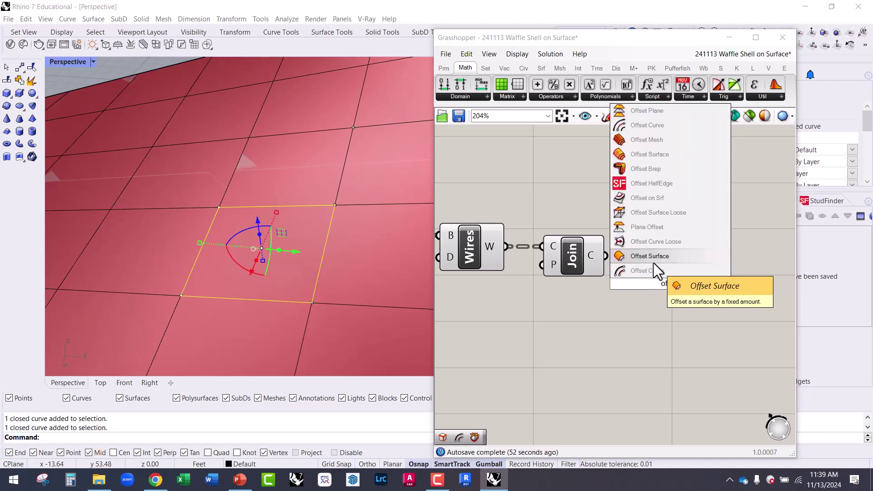
type(" loo")
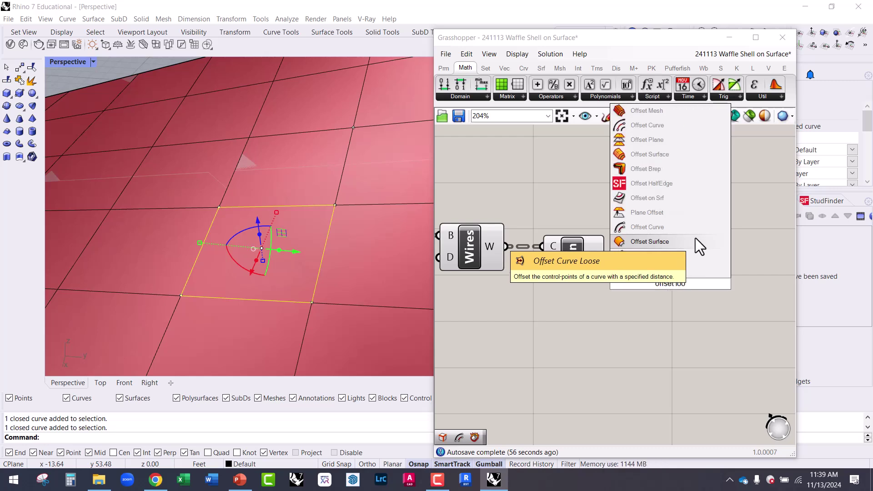
type("se")
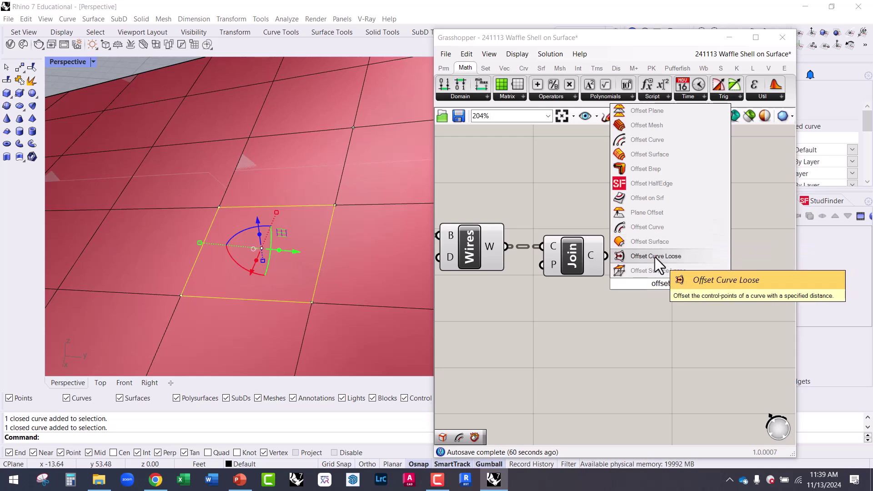
left_click(691, 256)
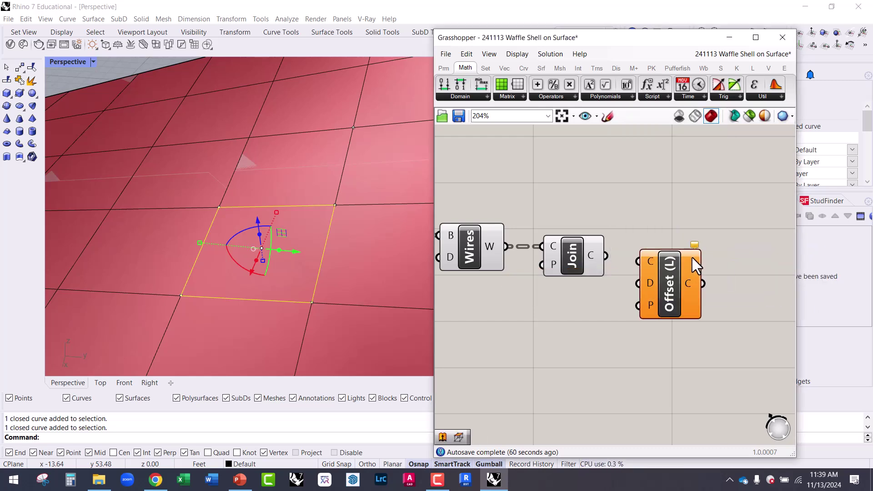
Place Offset Curve Loose clear of Join Curves and feed the Join Curves output into its C input.
left_click_drag(673, 284, 702, 292)
scroll(704, 286, "down", 3)
left_click(677, 296)
scroll(642, 270, "up", 3)
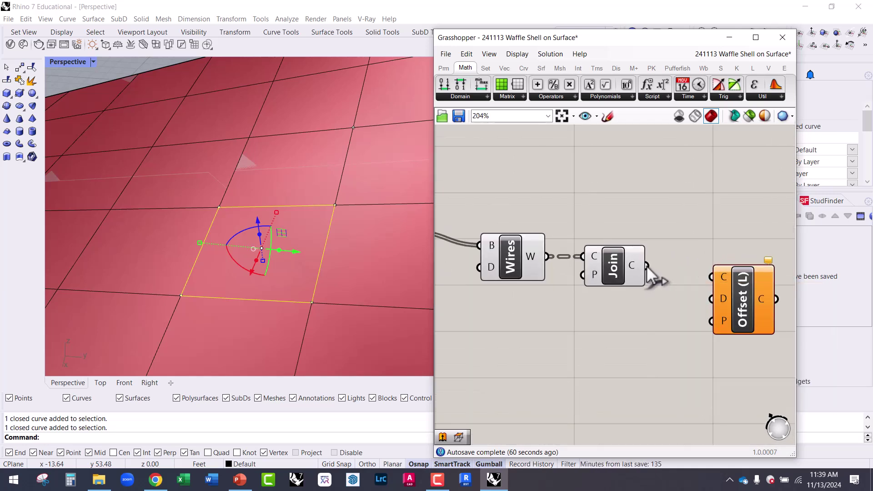
left_click_drag(647, 266, 721, 292)
mouse_move(725, 313)
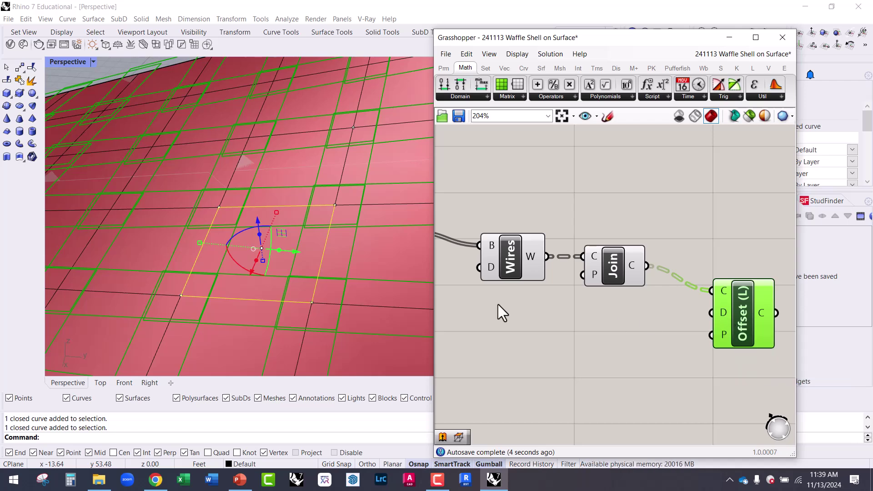
Add a number slider ranging from -2.5 to 0 below the Join Curves component.
scroll(367, 286, "down", 5)
left_click(528, 297)
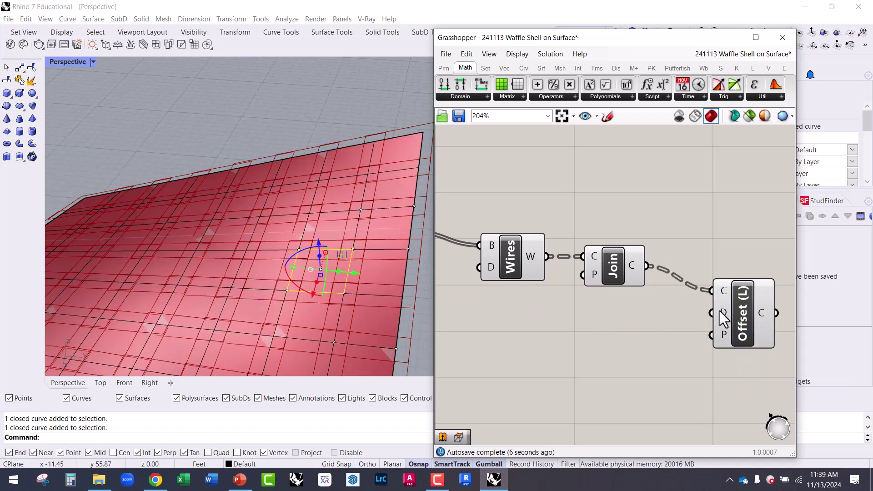
mouse_move(724, 318)
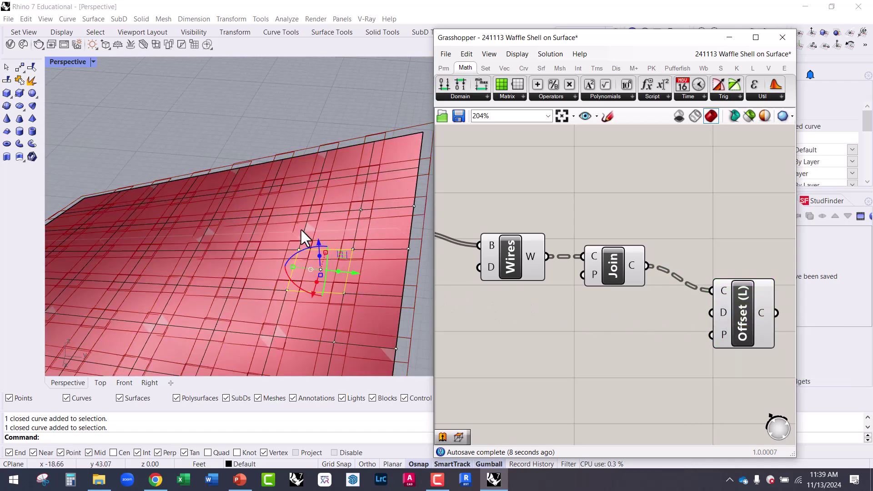
scroll(306, 223, "down", 3)
scroll(346, 187, "up", 3)
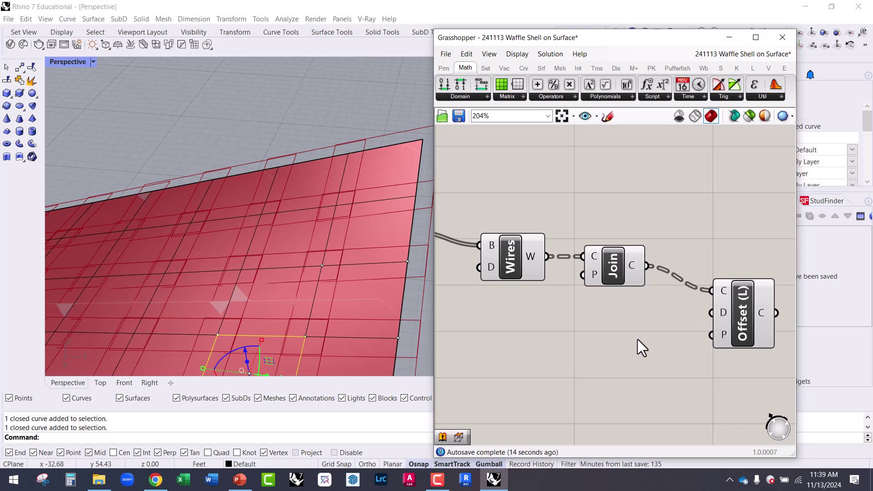
double_click(561, 345)
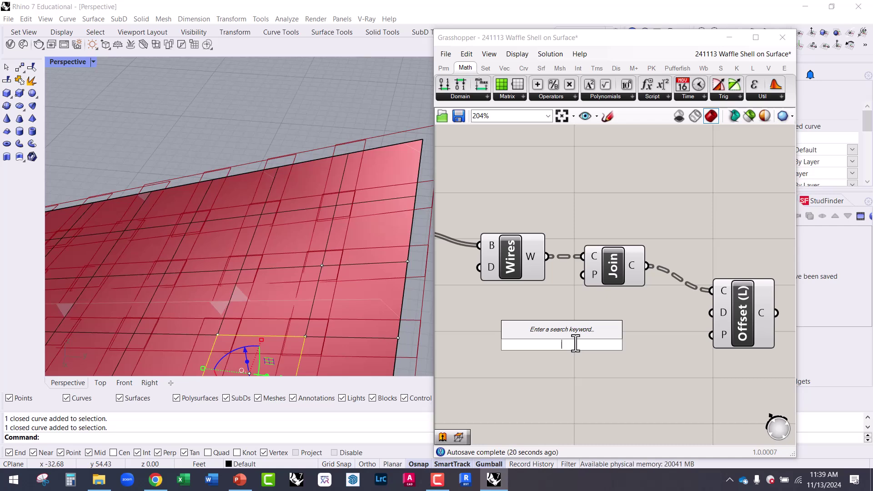
type("-")
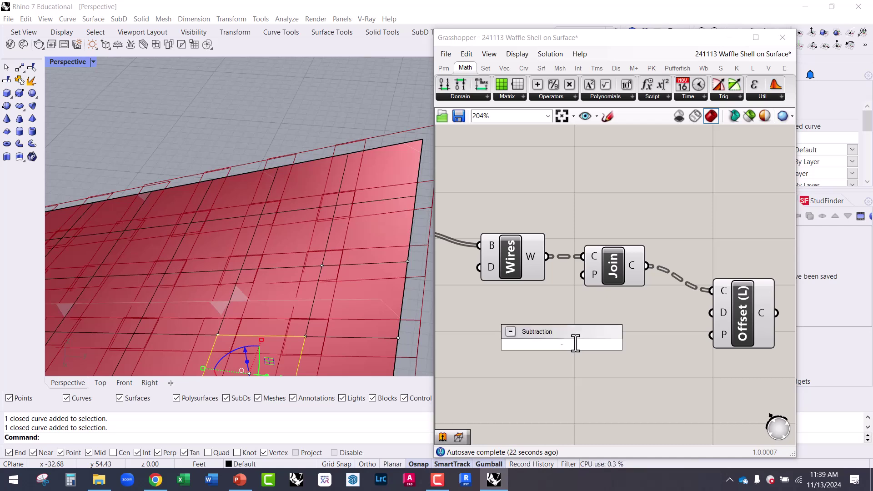
type("2.5<")
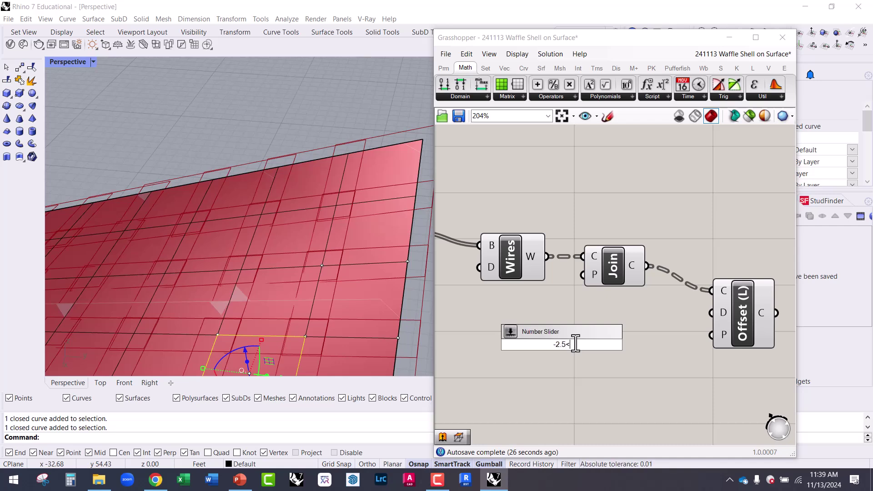
type("0")
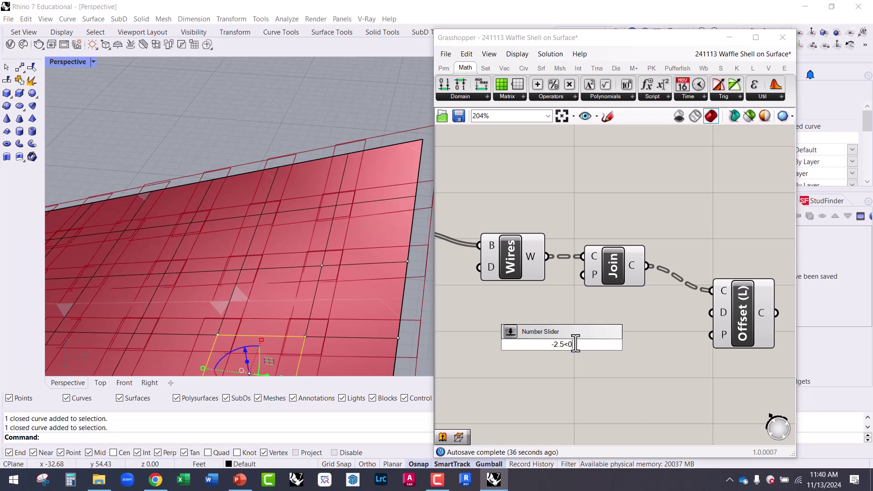
key("Return")
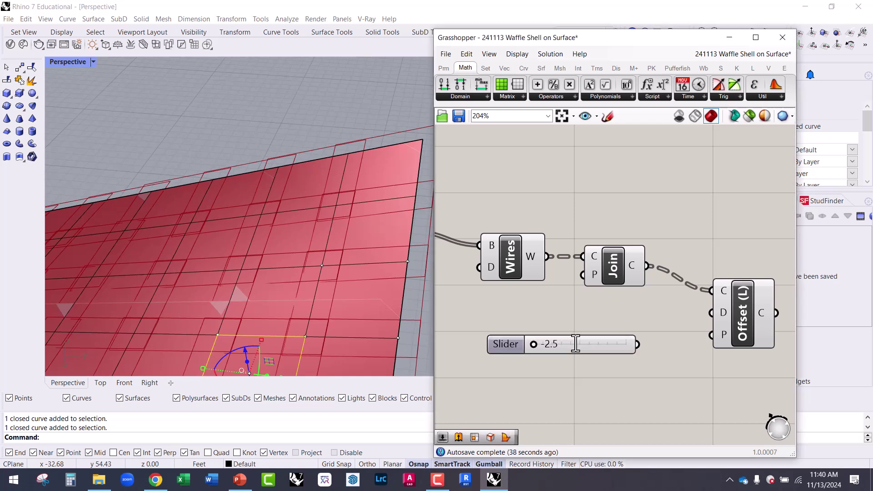
Connect the slider to the D input of Offset Curve Loose and set the distance to -0.5.
left_click_drag(577, 338, 713, 314)
mouse_move(623, 348)
left_mouse_down()
mouse_move(594, 349)
mouse_move(637, 350)
mouse_move(627, 351)
left_mouse_up()
right_click_drag(360, 275, 373, 260)
scroll(373, 258, "up", 4)
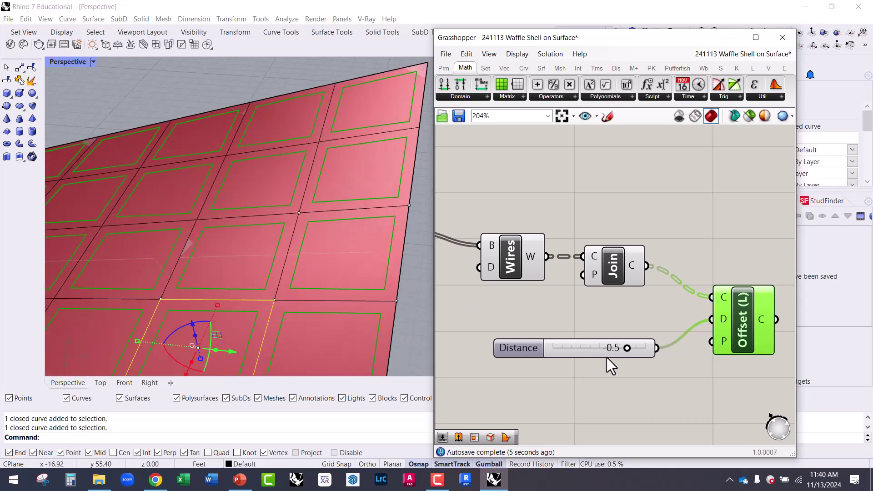
right_click_drag(296, 224, 231, 116)
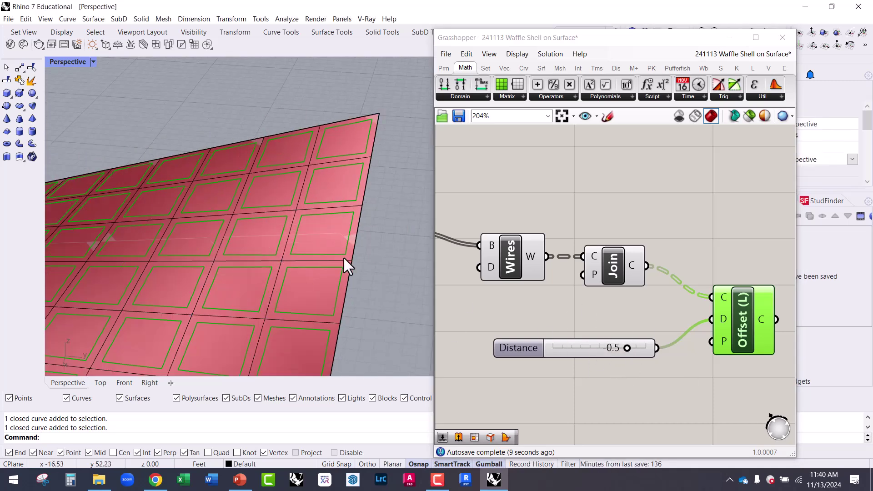
mouse_move(342, 253)
right_mouse_down()
mouse_move(345, 267)
mouse_move(332, 259)
right_mouse_up()
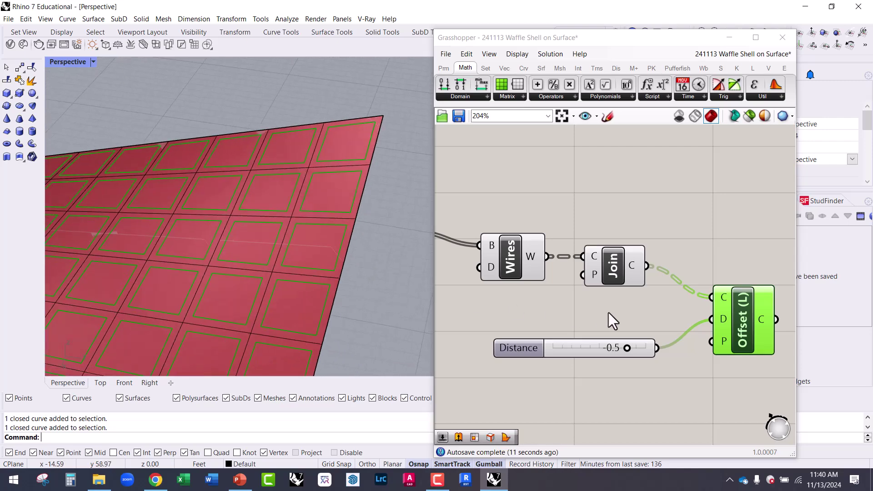
right_click_drag(416, 270, 366, 227)
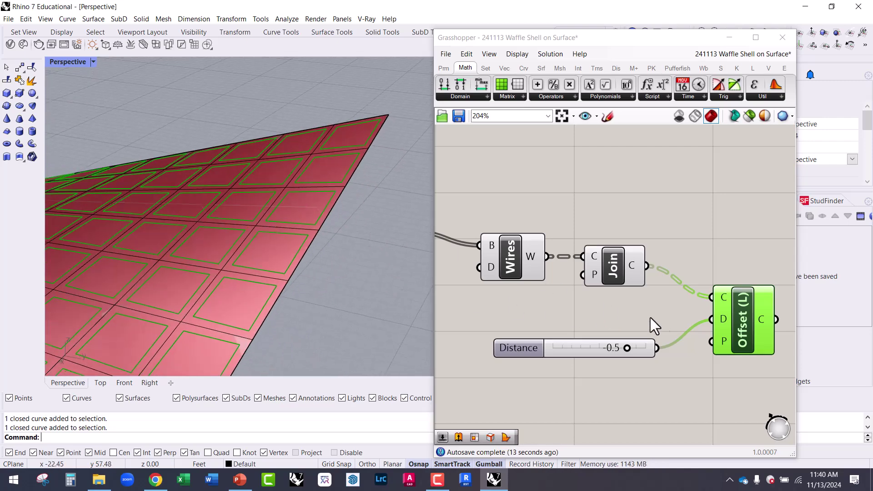
Move the Distance slider and the Offset Curve Loose component together slightly upward to tidy the definition.
left_click_drag(742, 367, 632, 325)
left_click_drag(584, 341, 583, 325)
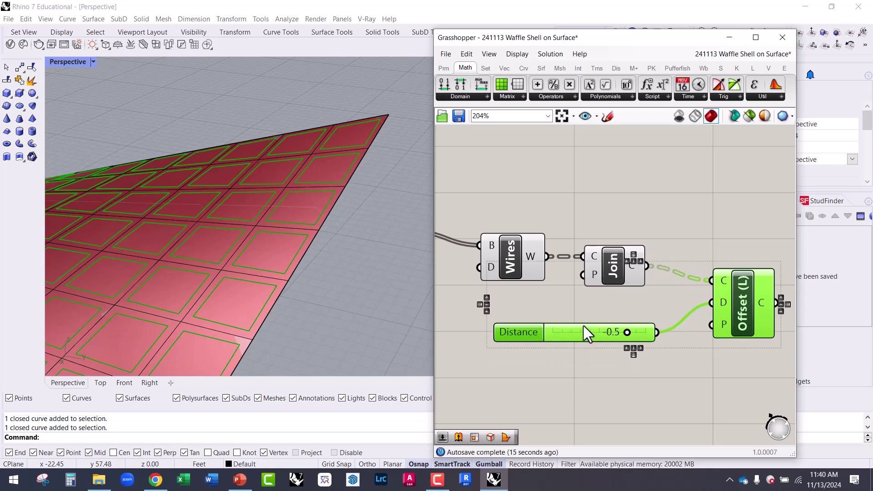
left_click(575, 310)
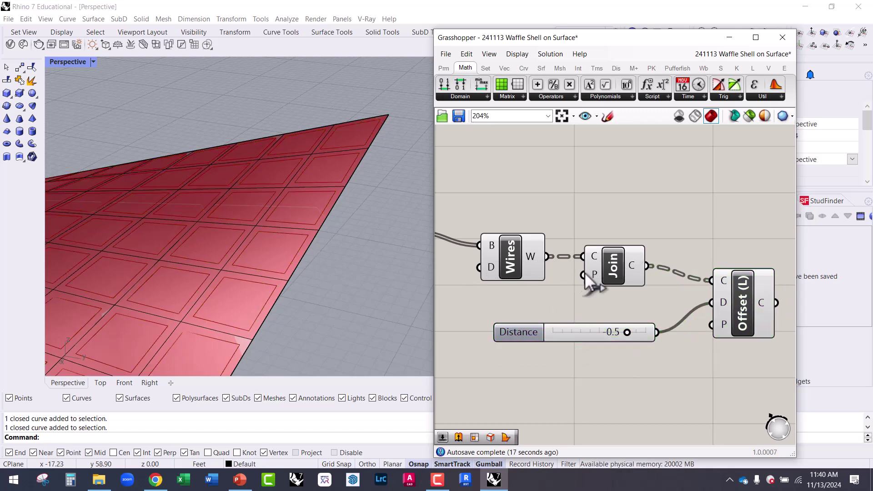
Select the warped surface in the model and its Srf parameter in the definition to examine the base surface.
right_click_drag(352, 258, 360, 172)
left_click(324, 273)
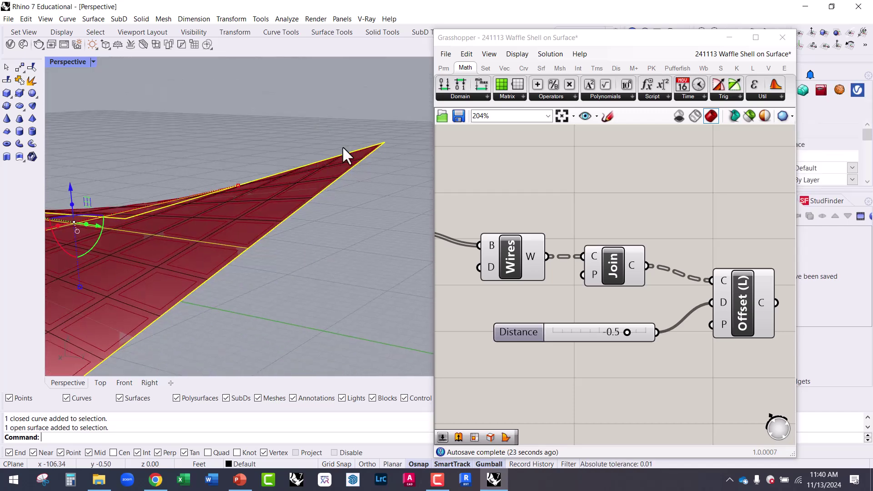
right_click_drag(335, 186, 339, 214)
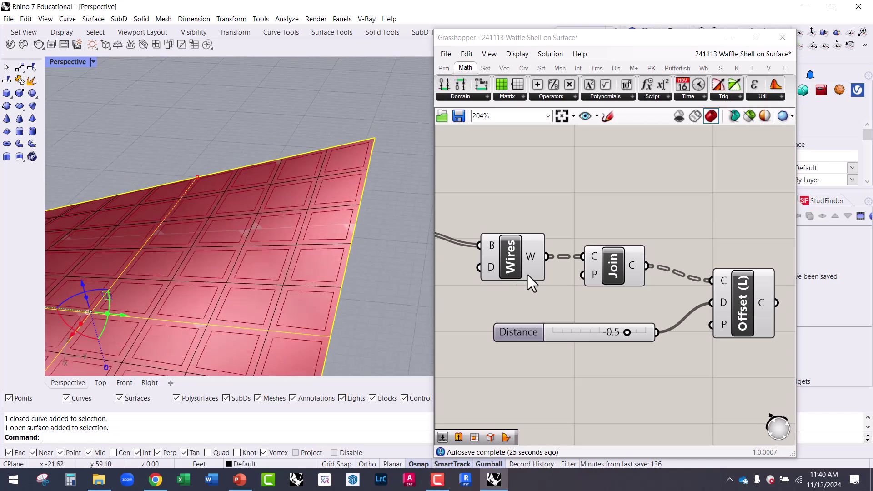
scroll(667, 271, "down", 4)
scroll(555, 298, "down", 3)
scroll(591, 310, "up", 2)
right_click_drag(616, 317, 562, 272)
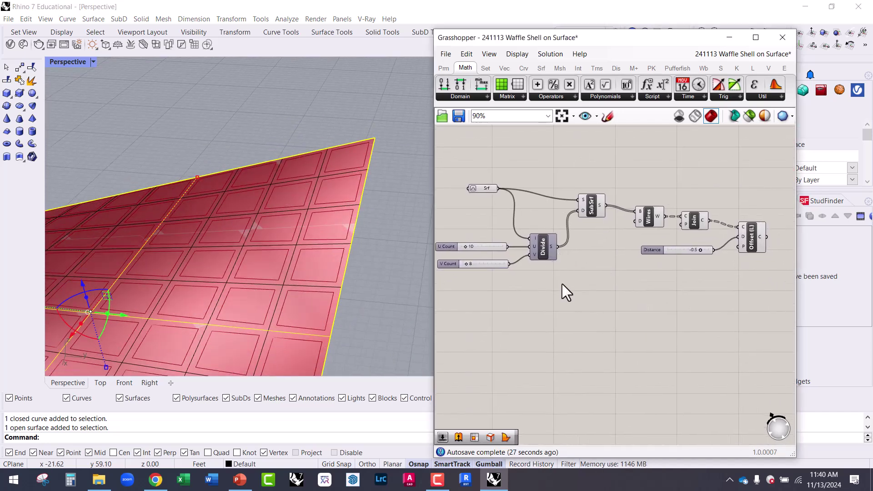
left_click_drag(485, 192, 476, 189)
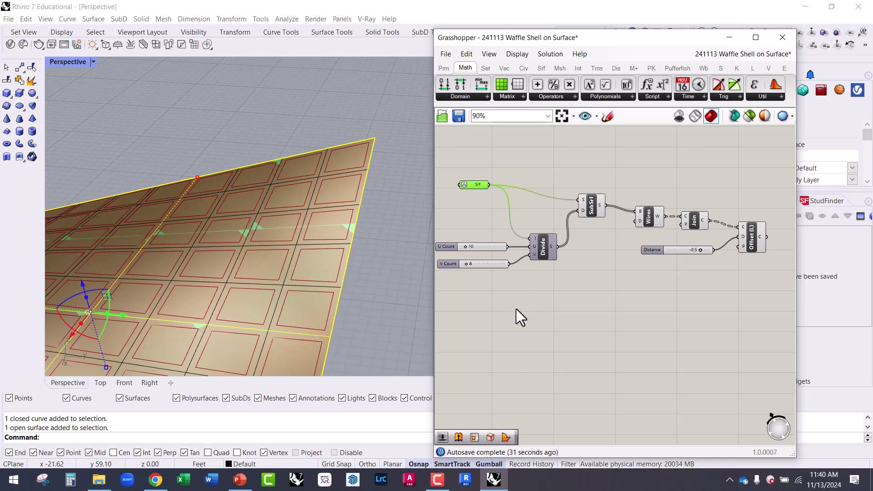
right_click_drag(302, 288, 314, 230)
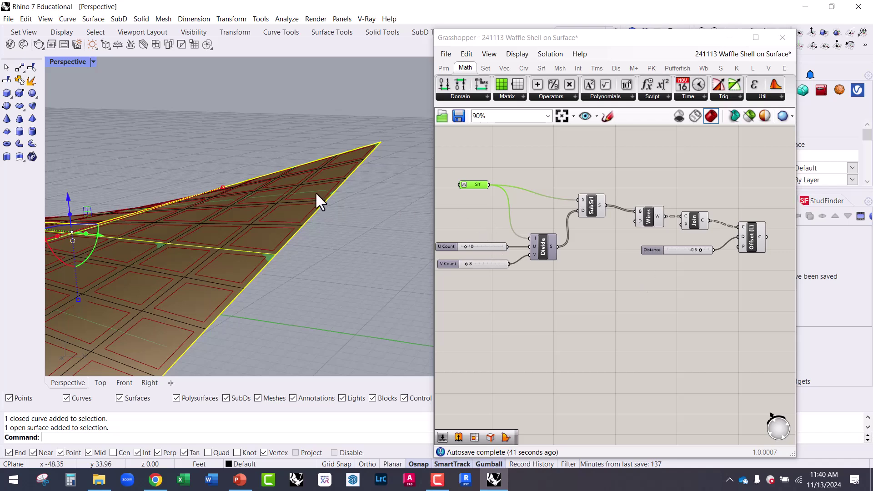
Add an Offset Surface Loose component below the Divide Domain component.
double_click(511, 318)
type("offset los")
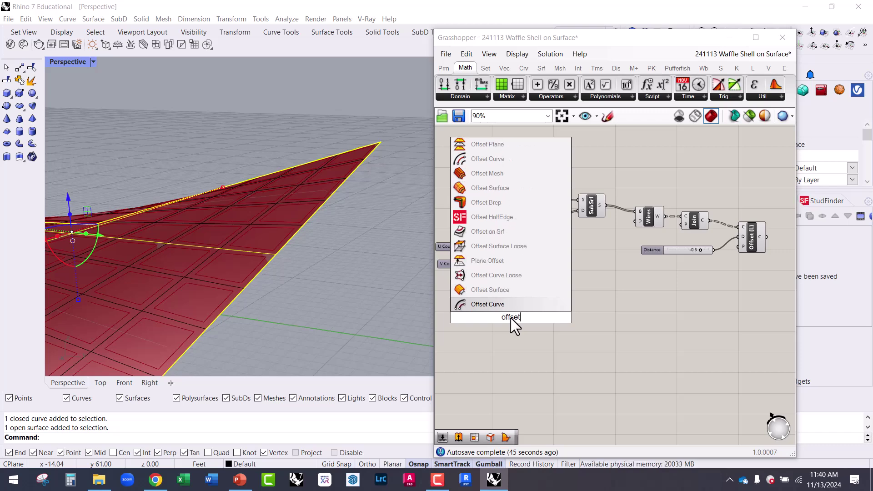
key("BackSpace")
key("BackSpace")
key("BackSpace")
type("surf")
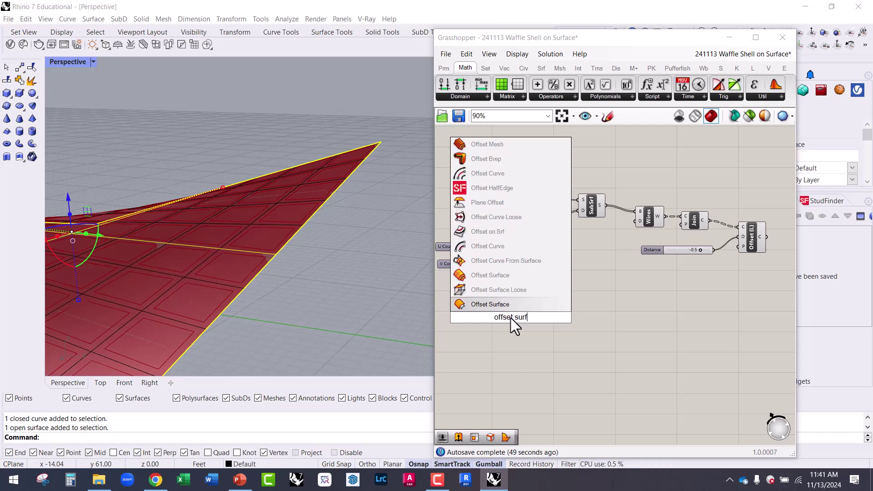
left_click(527, 292)
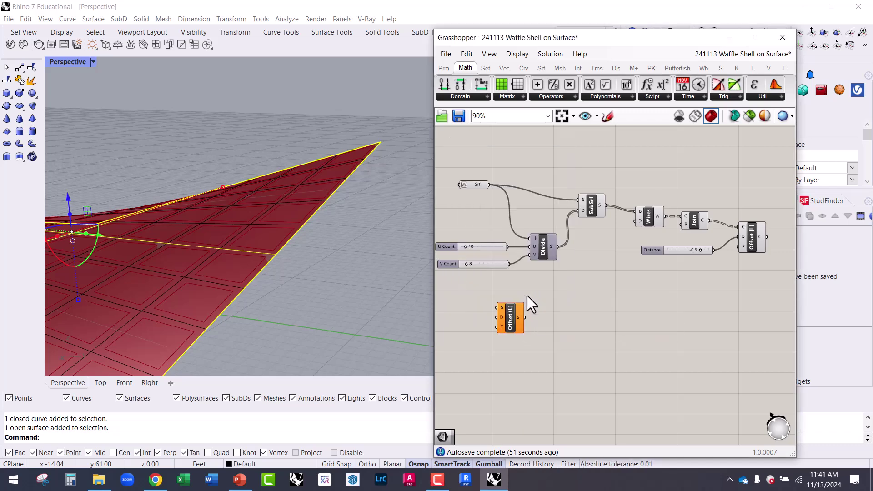
Position Offset Surface Loose below Divide Domain and feed the Srf parameter into its S input.
scroll(507, 313, "up", 3)
right_click_drag(508, 313, 570, 333)
scroll(559, 308, "down", 2)
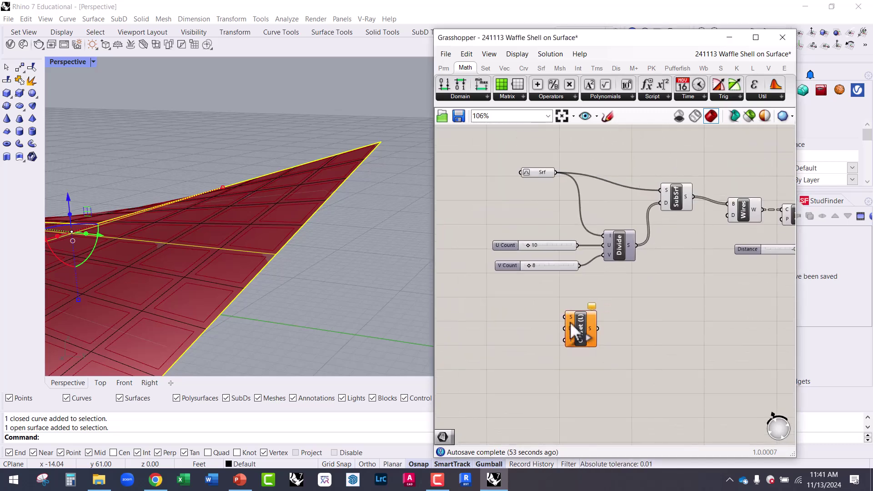
left_click_drag(582, 330, 606, 343)
left_click_drag(555, 172, 615, 349)
left_click(564, 346)
Add a number slider set to 2.5 and feed it into the D input of Offset Surface Loose.
scroll(600, 364, "up", 3)
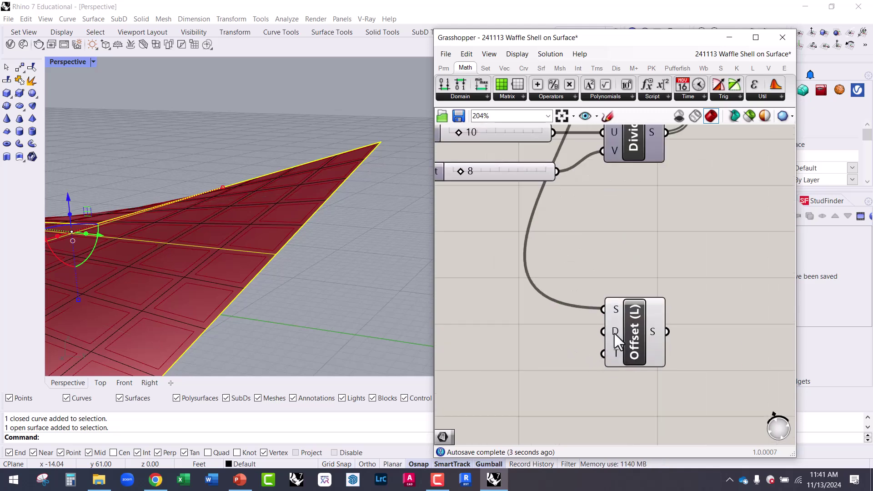
right_click_drag(525, 338, 550, 311)
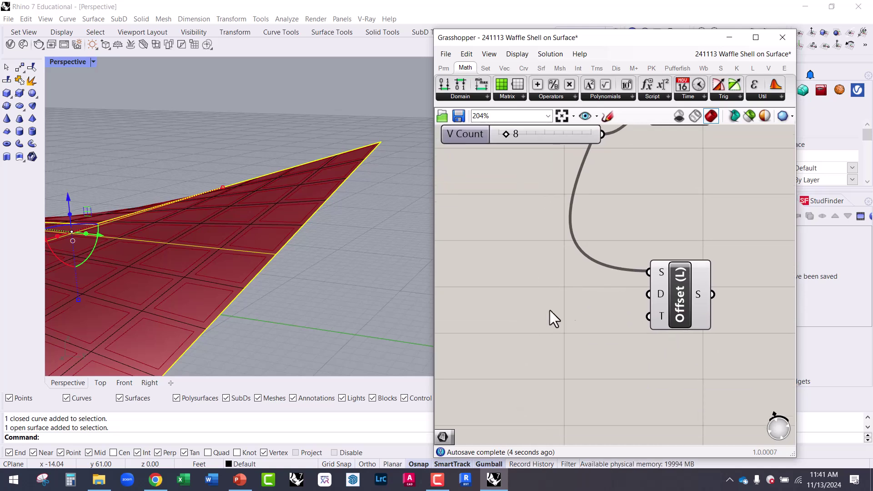
double_click(523, 315)
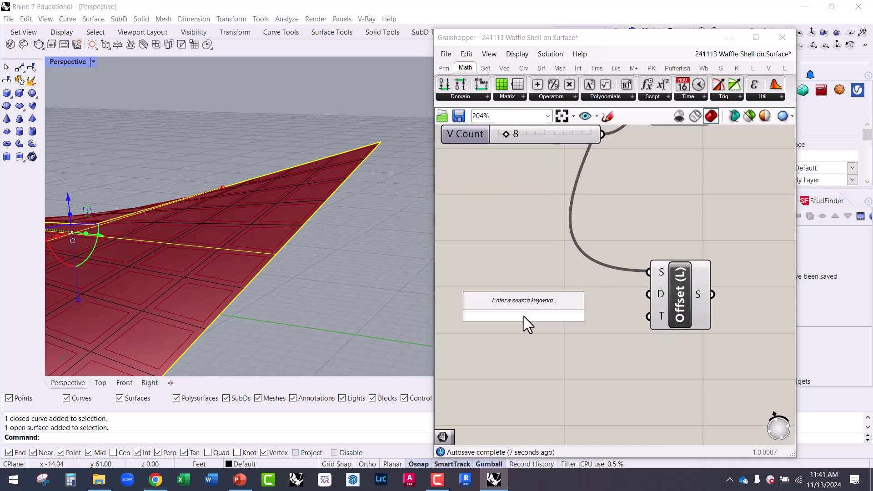
type("2.5")
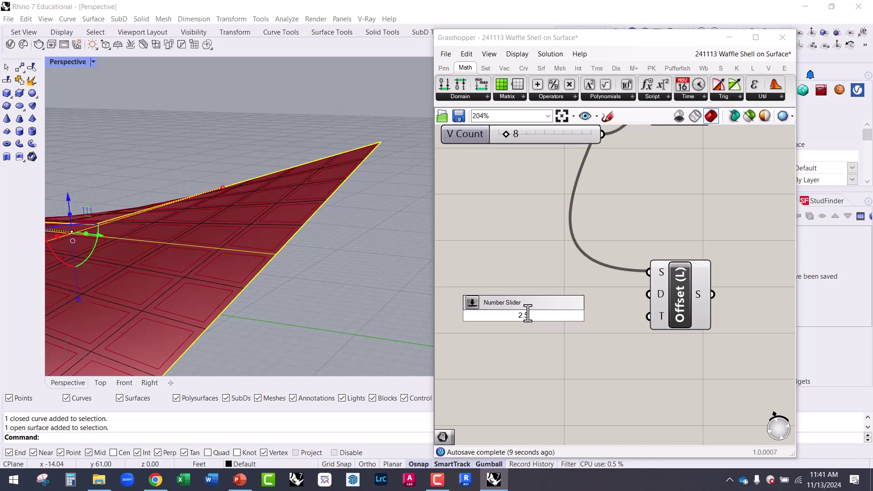
key("Return")
left_click(561, 313)
left_click_drag(600, 304, 650, 295)
right_click_drag(353, 209, 409, 227)
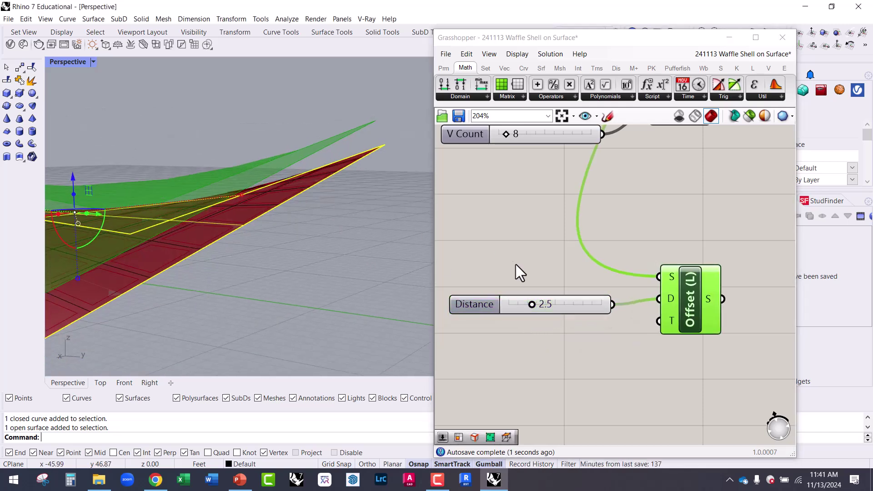
Extend the surface offset Distance slider's range to a minimum of -3.
mouse_move(533, 305)
left_mouse_down()
mouse_move(563, 305)
mouse_move(521, 303)
mouse_move(549, 307)
left_mouse_up()
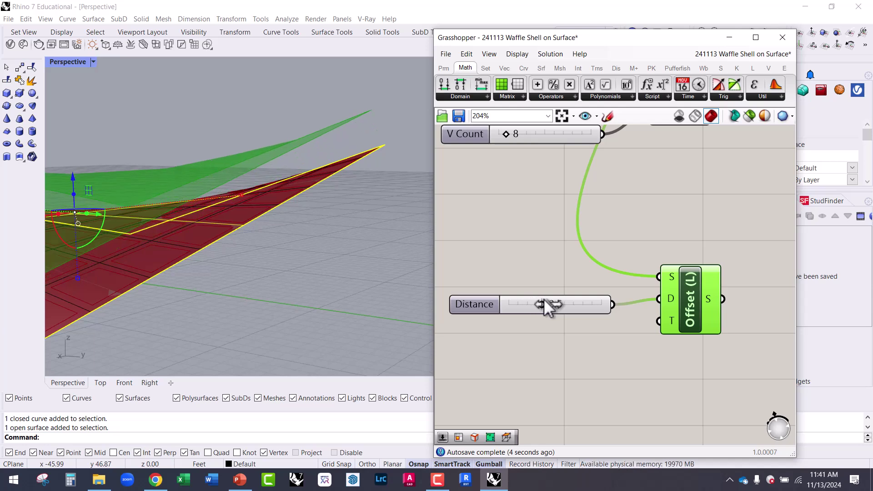
left_click(481, 310)
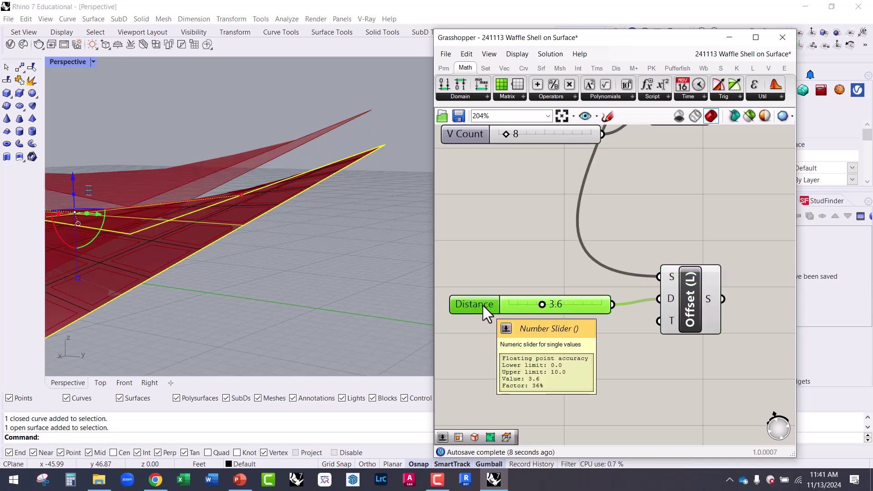
right_click(483, 306)
left_click(510, 351)
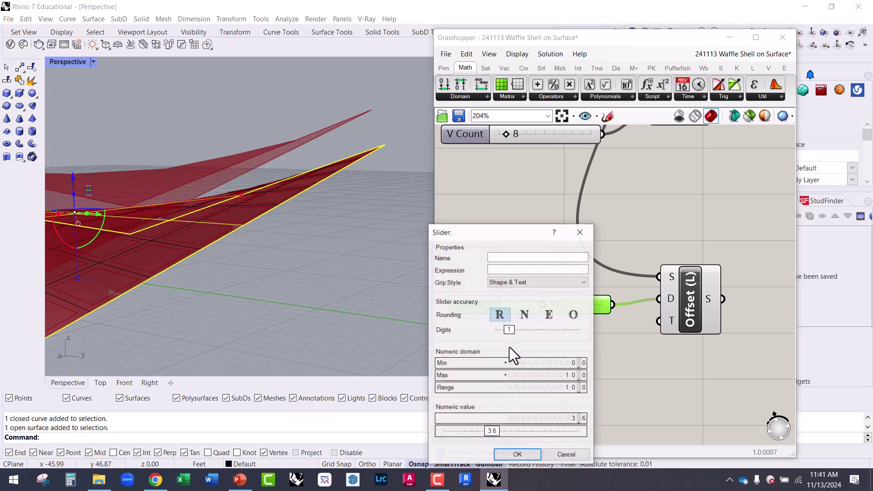
left_click(499, 364)
double_click(499, 364)
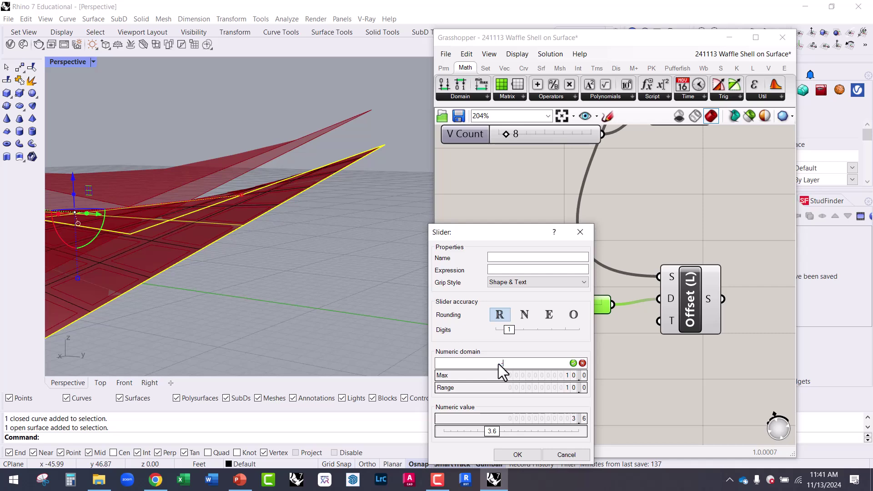
type("-3")
left_click(573, 363)
left_click(522, 457)
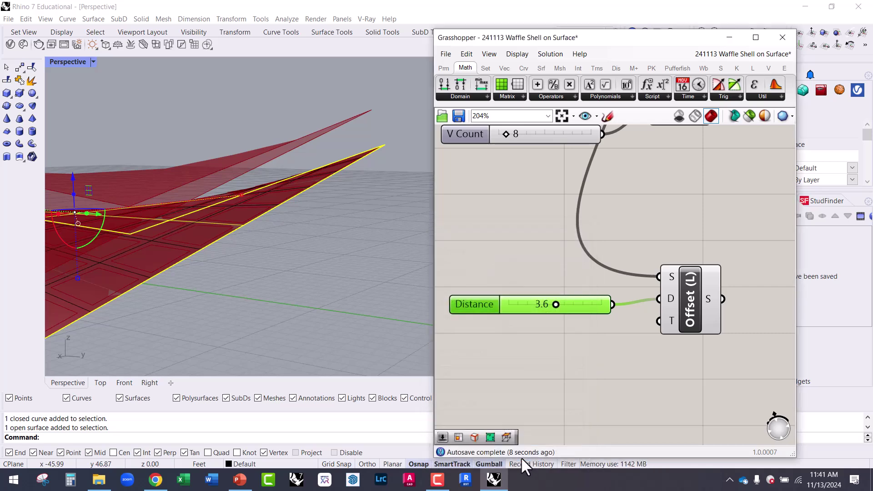
Set the surface offset Distance to -3.0 so the surface offsets to the opposite side.
left_click_drag(555, 306, 506, 307)
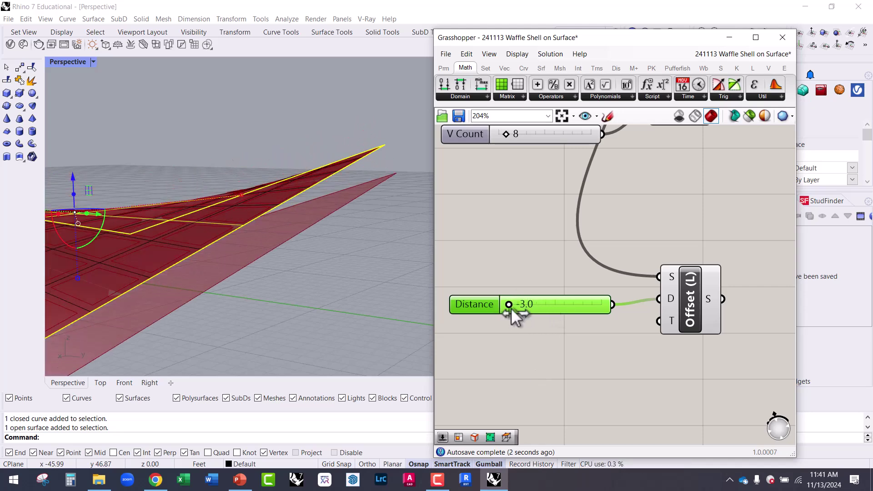
right_click_drag(351, 204, 490, 289)
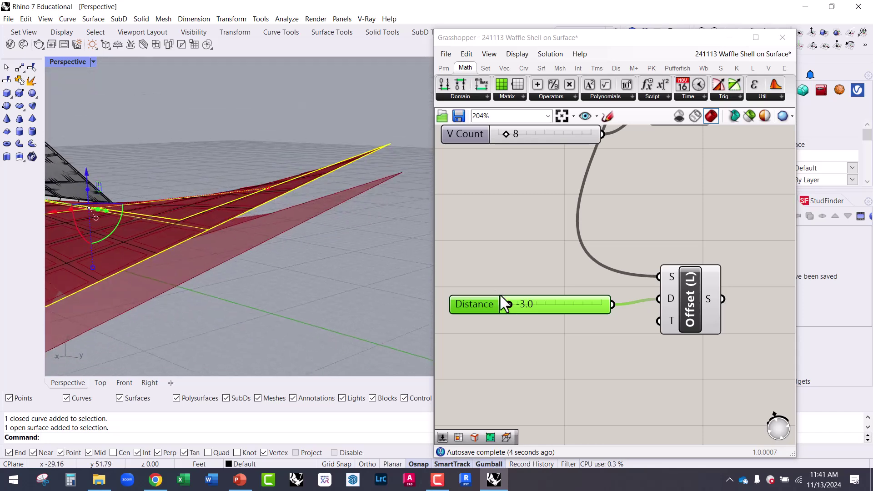
mouse_move(507, 303)
left_mouse_down()
mouse_move(520, 301)
mouse_move(506, 301)
left_mouse_up()
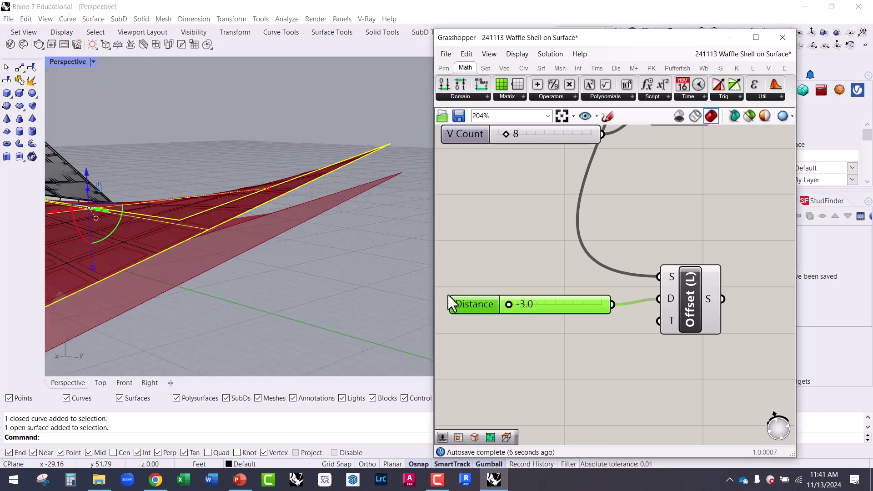
right_click_drag(355, 217, 345, 259)
Select the surface offset and the panel outline offset in turn to compare their geometry in the model.
left_click(691, 309)
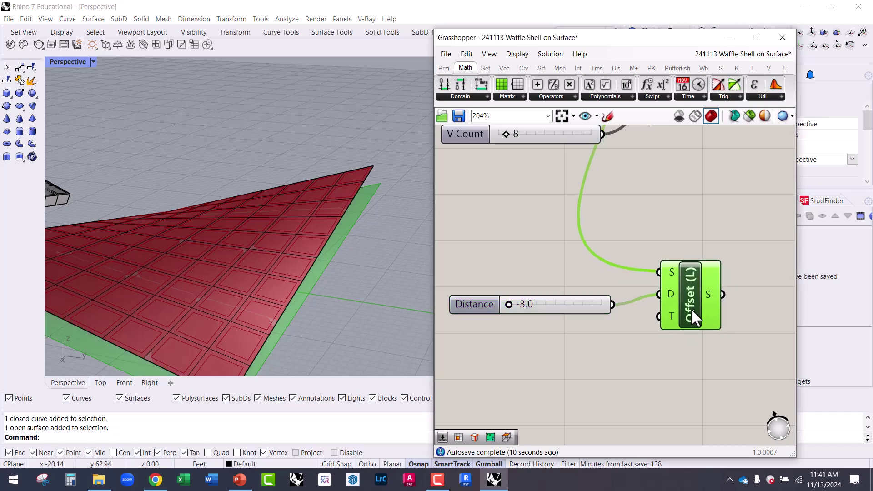
right_click_drag(247, 253, 304, 187)
right_click_drag(614, 297, 584, 423)
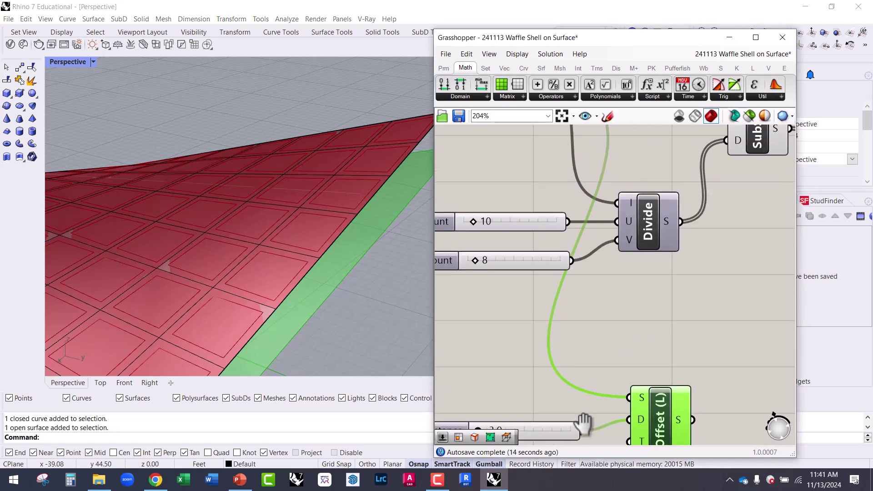
scroll(592, 302, "down", 4)
left_click(553, 206)
right_click_drag(682, 244, 599, 206)
left_click_drag(736, 231, 741, 232)
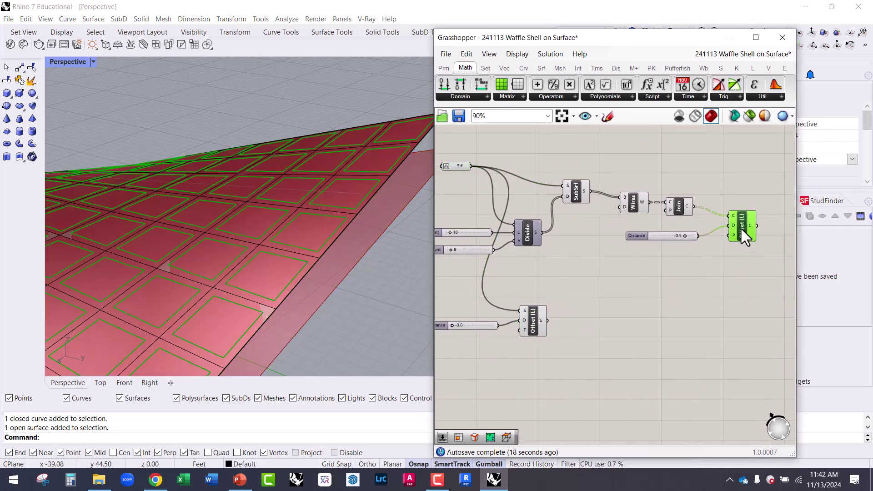
Move Offset Surface Loose and its Distance slider further down and widen the Grasshopper window for more canvas space.
left_click_drag(591, 350, 474, 302)
left_click_drag(542, 316, 524, 351)
right_click_drag(503, 282, 531, 271)
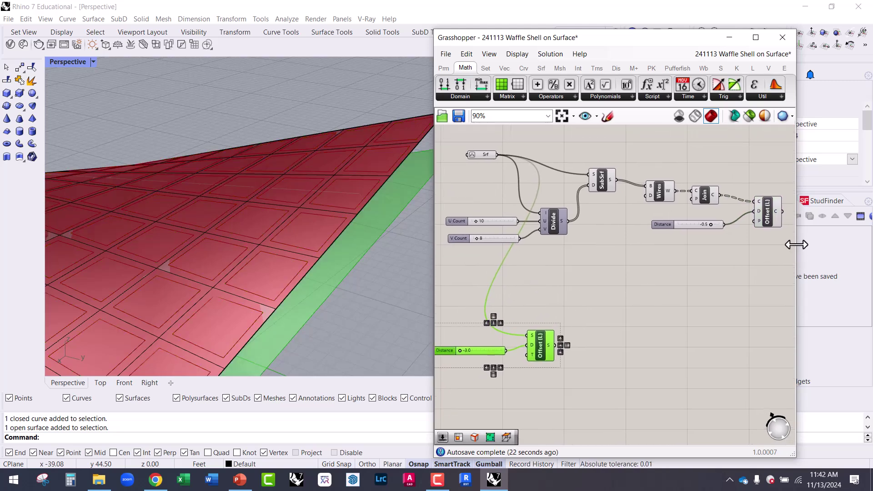
left_click_drag(796, 245, 866, 244)
left_click(586, 273)
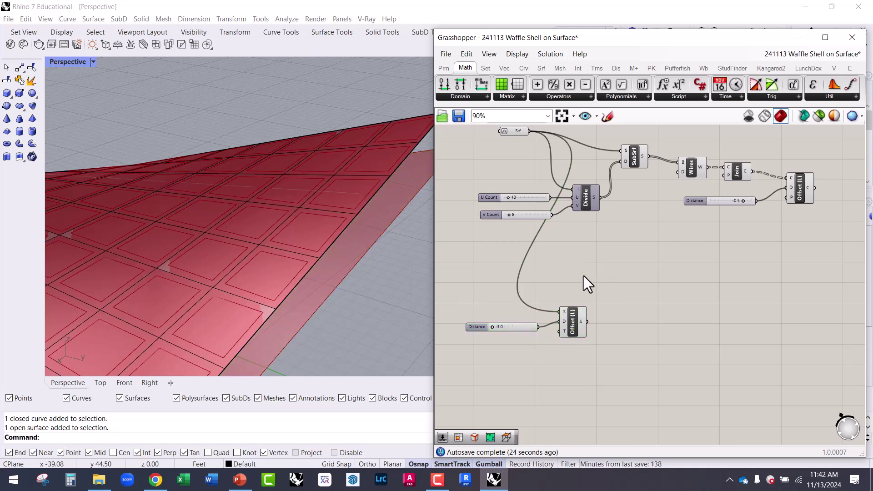
right_click_drag(577, 272, 563, 294)
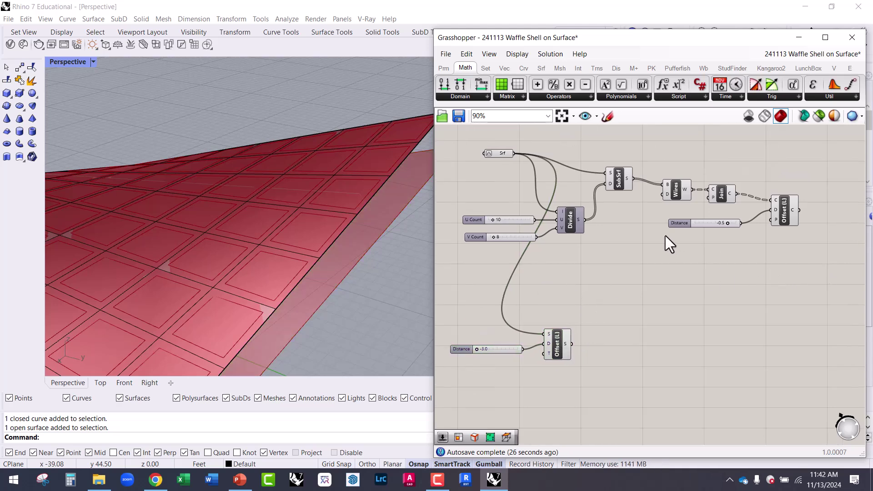
Duplicate the SubSrf, Wires, Join, Distance and Offset Curve chain below the original and feed the offset surface into the copied SubSrf.
left_click_drag(804, 265, 640, 344)
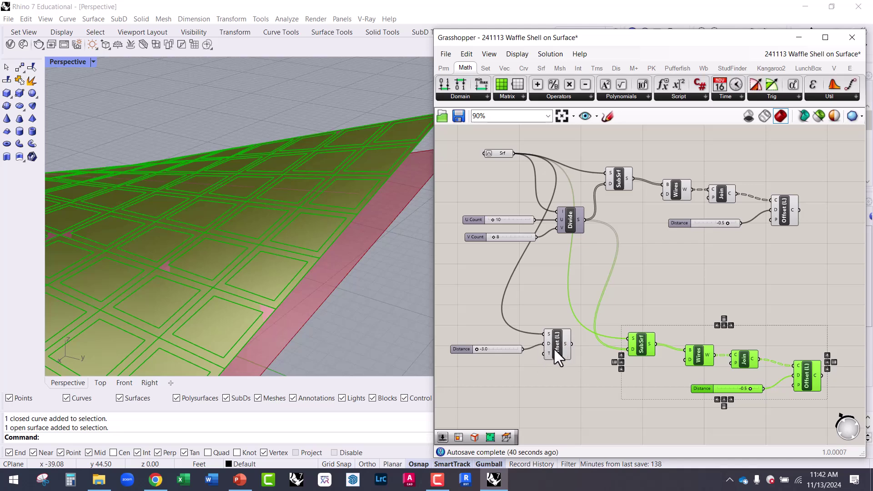
scroll(583, 351, "up", 2)
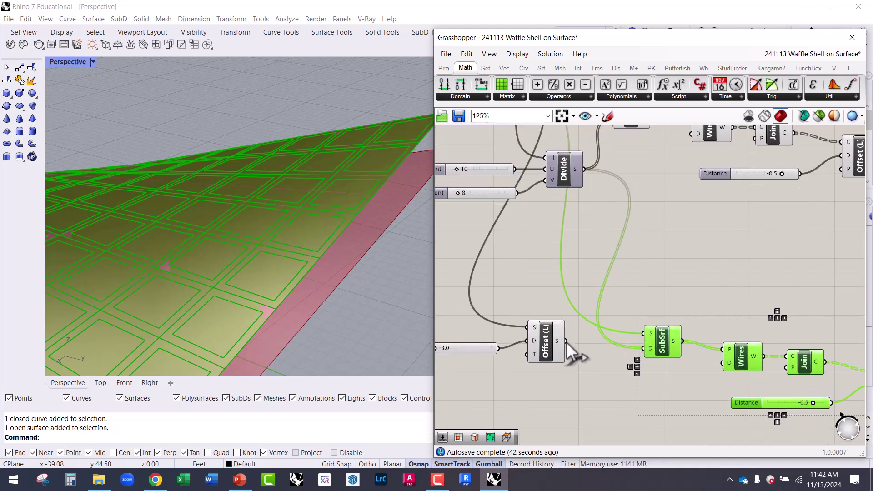
left_click_drag(645, 331, 592, 340)
scroll(651, 334, "down", 2)
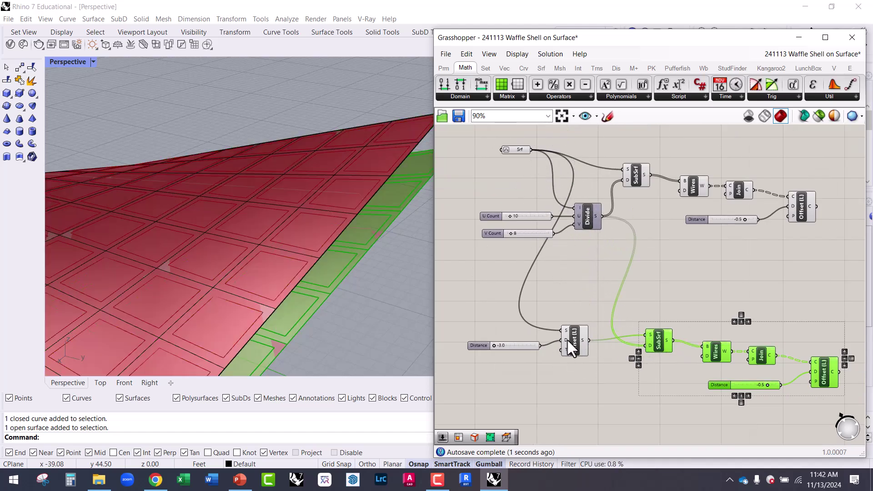
right_click_drag(613, 324, 542, 267)
left_click(640, 221)
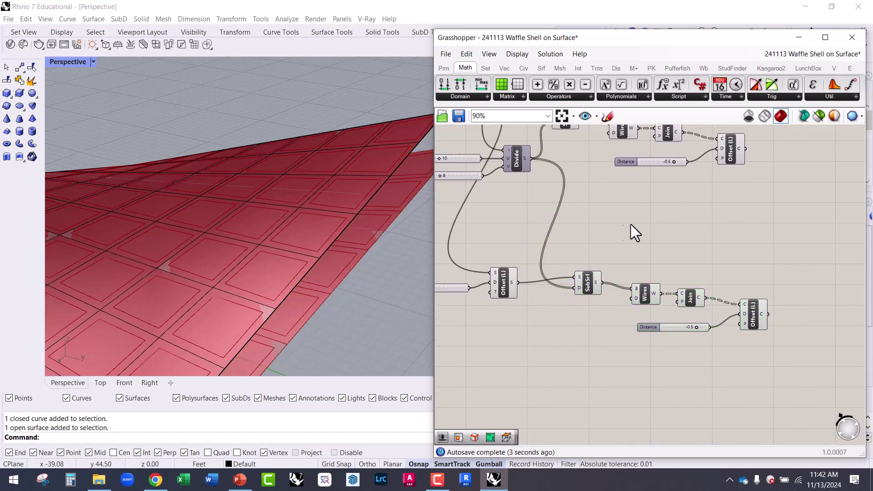
Turn off the preview of the lower Offset Surface, SubSrf, Wires and Join components, leaving the lower Offset Curve previewed.
right_click_drag(372, 258, 400, 225)
left_click(709, 225)
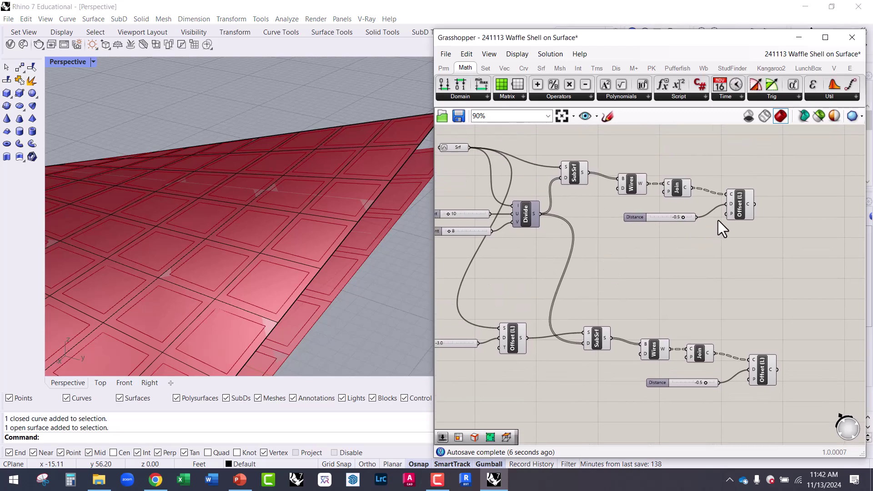
right_click_drag(722, 244, 673, 341)
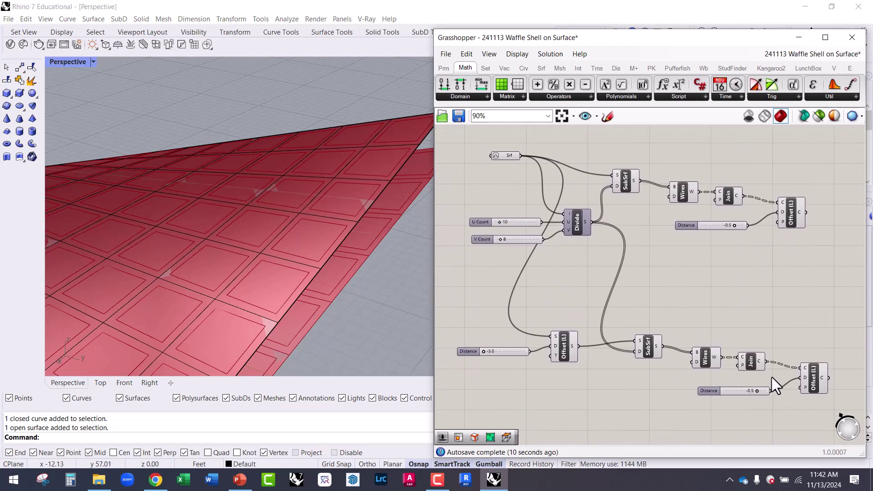
left_click_drag(771, 378, 485, 311)
right_click(451, 284)
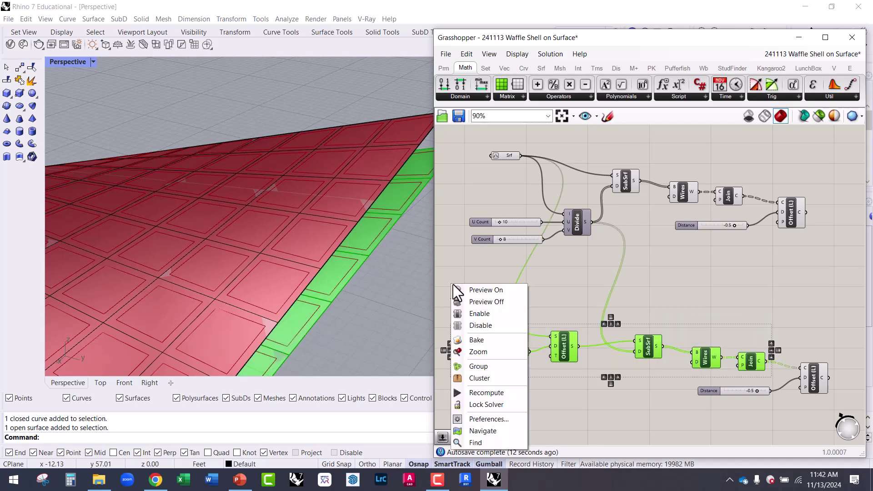
left_click(477, 301)
left_click(827, 380)
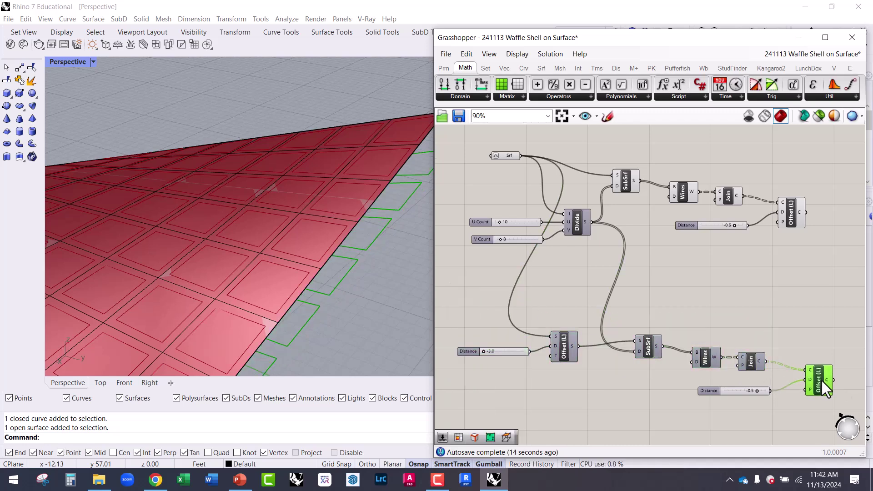
right_click_drag(410, 305, 335, 258)
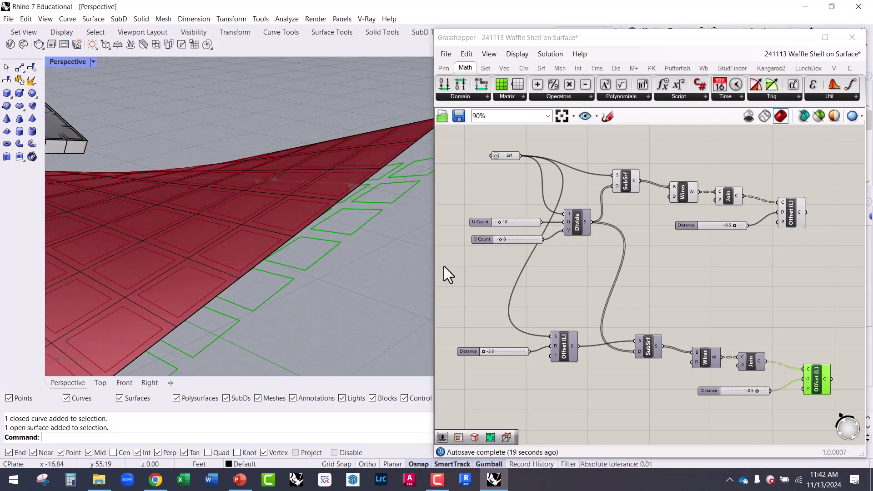
Shift the upper Offset Curve Loose component sideways to line up above the lower one.
right_click_drag(741, 300, 679, 274)
left_click_drag(718, 207, 744, 207)
left_click(749, 266)
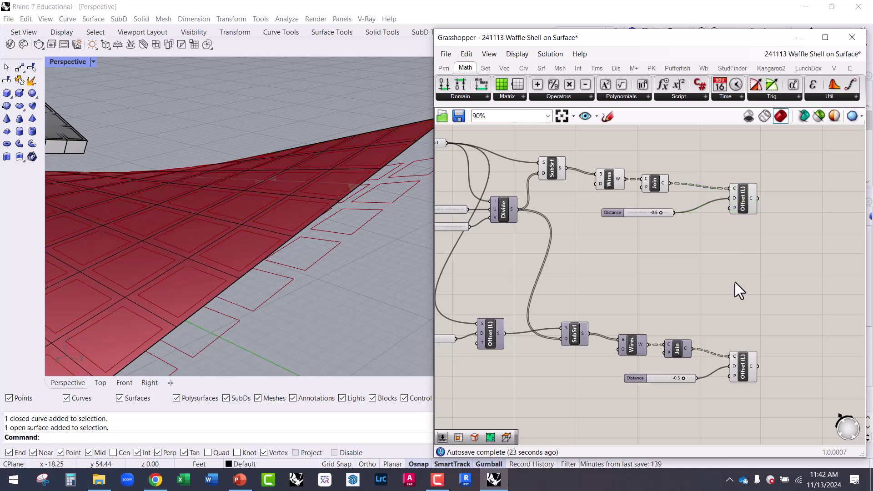
Compare the finished waffle shell's rib faces and edges up close with the two sets of offset panel outlines.
scroll(747, 282, "down", 2)
right_click_drag(393, 236, 383, 264)
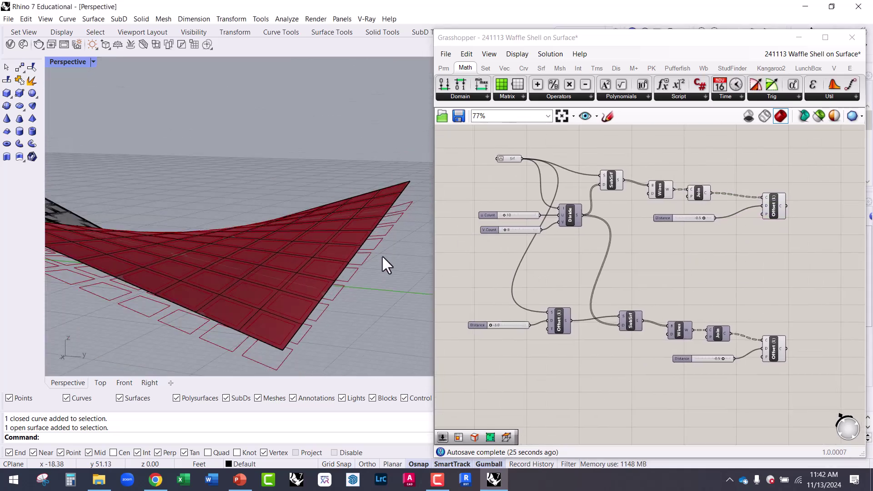
right_click_drag(253, 259, 177, 269)
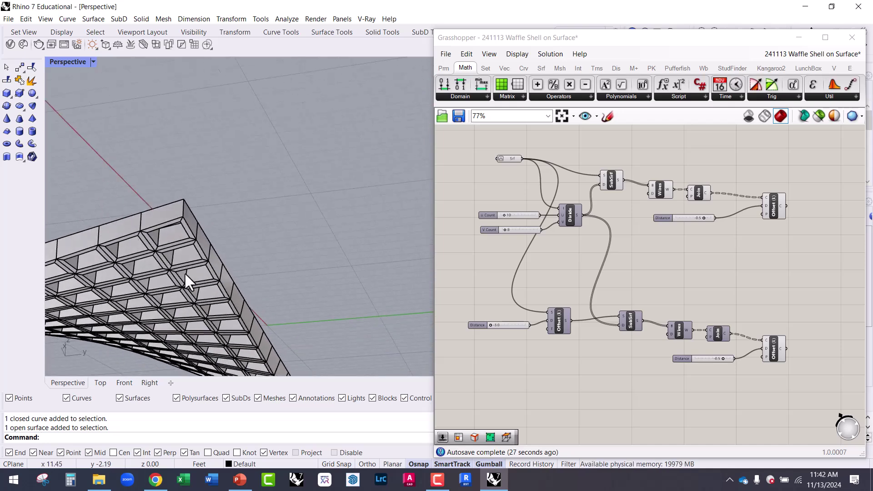
scroll(168, 250, "up", 3)
scroll(146, 194, "up", 4)
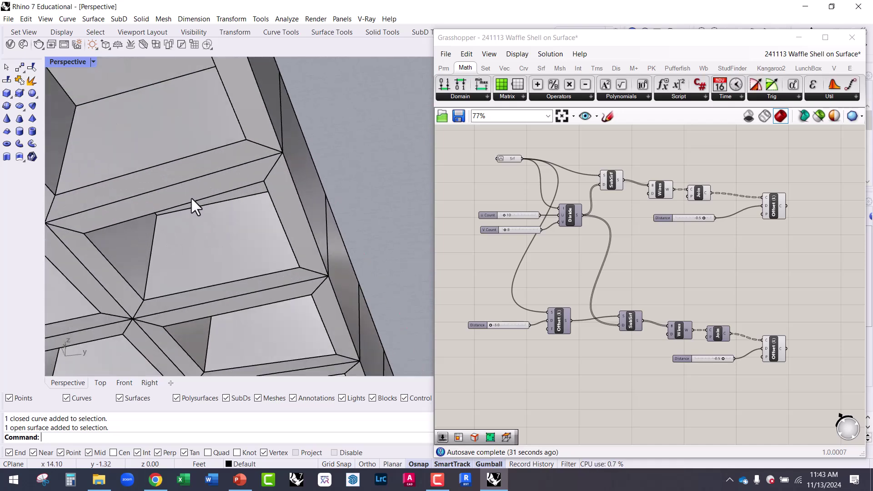
scroll(192, 201, "up", 3)
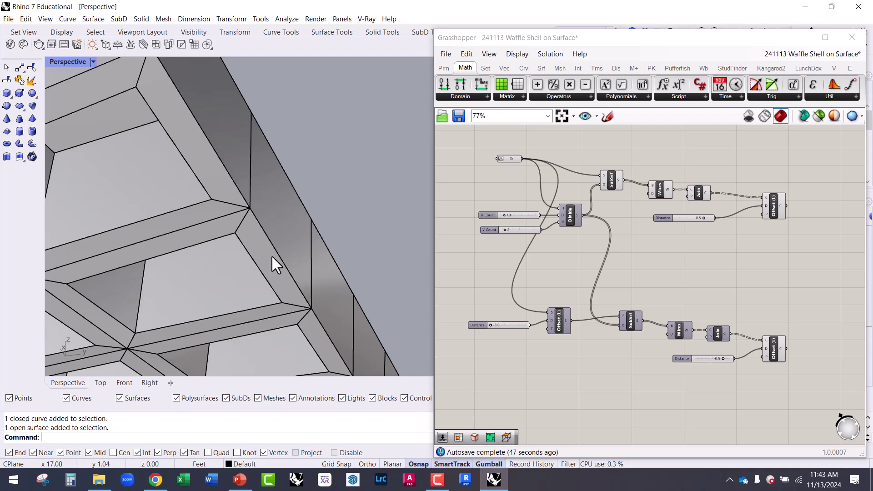
scroll(701, 341, "up", 3)
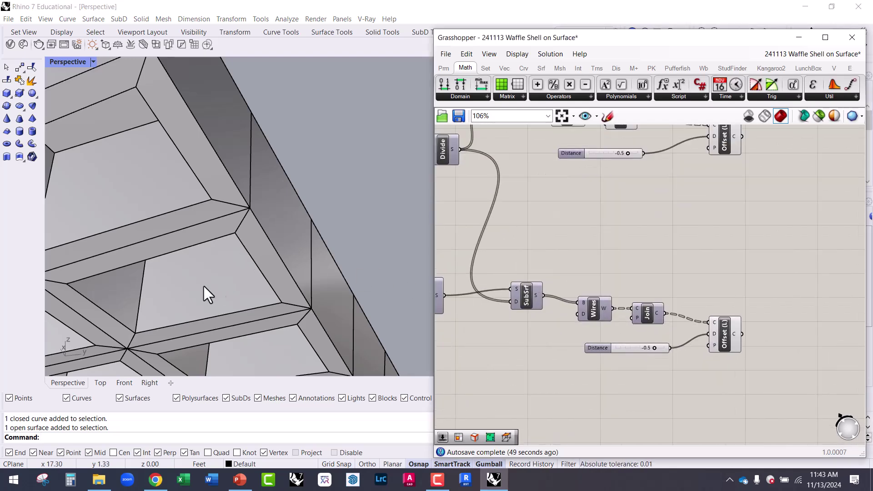
scroll(144, 267, "down", 5)
right_click_drag(144, 267, 347, 238)
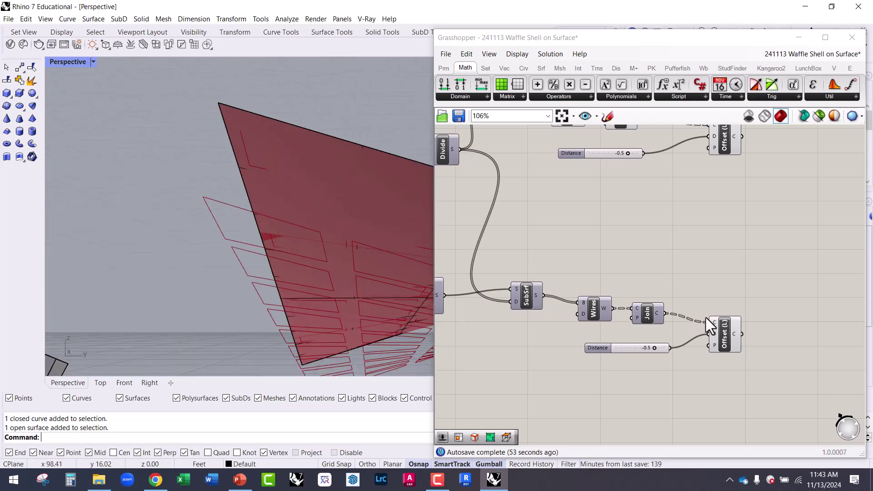
Turn on the preview of the lower Join component and nudge it slightly up on the canvas.
left_click(653, 319)
right_click(643, 272)
left_click(662, 277)
left_click_drag(648, 315, 654, 302)
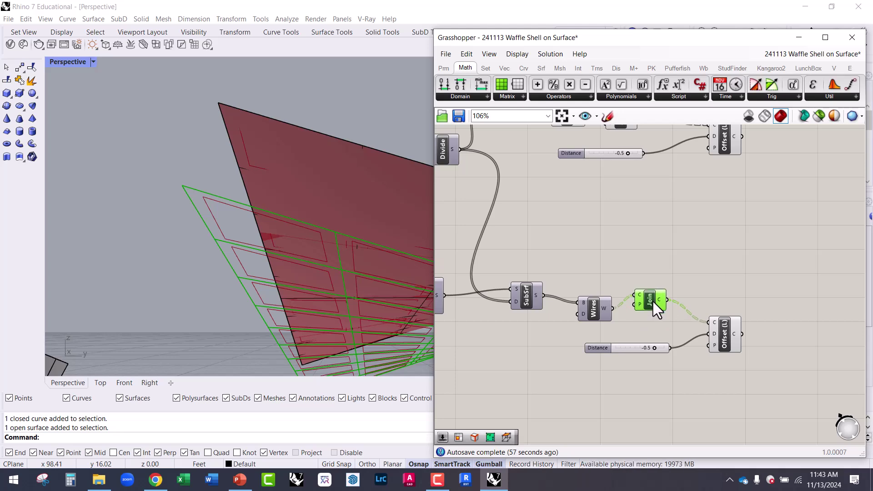
scroll(341, 259, "up", 4)
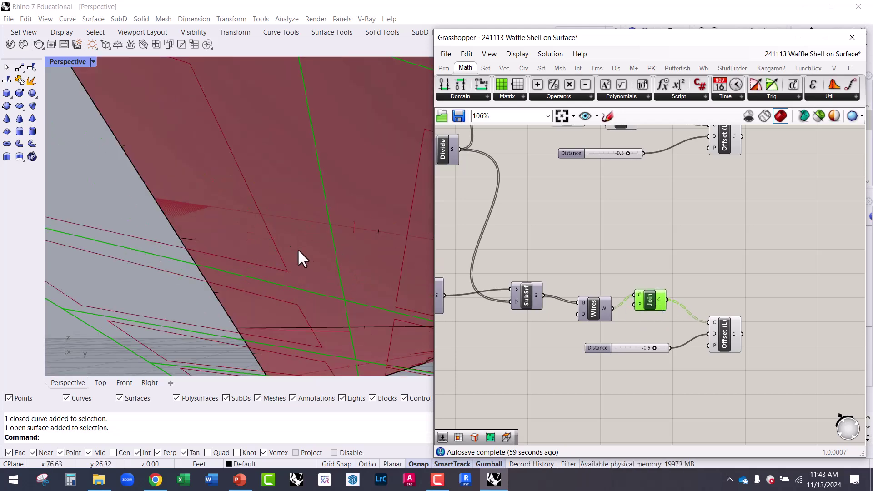
left_click(712, 286)
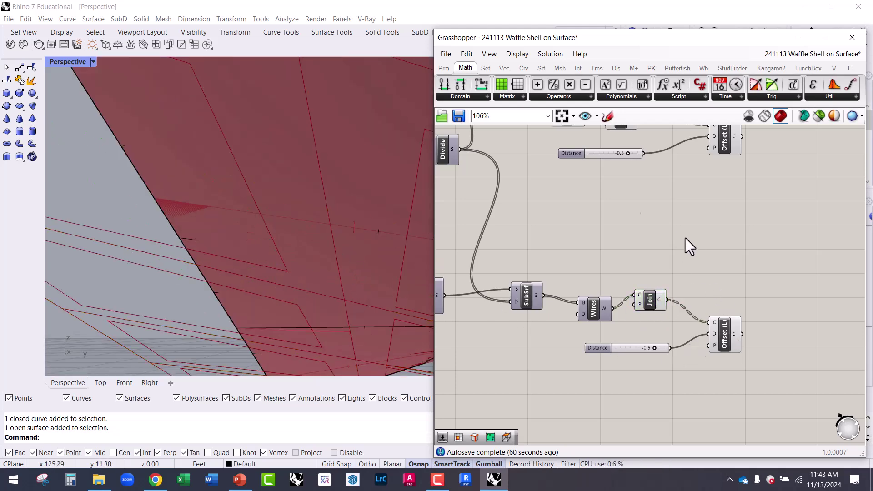
Add a Ruled Surface component beside the lower Offset Curve Loose component.
left_click(541, 68)
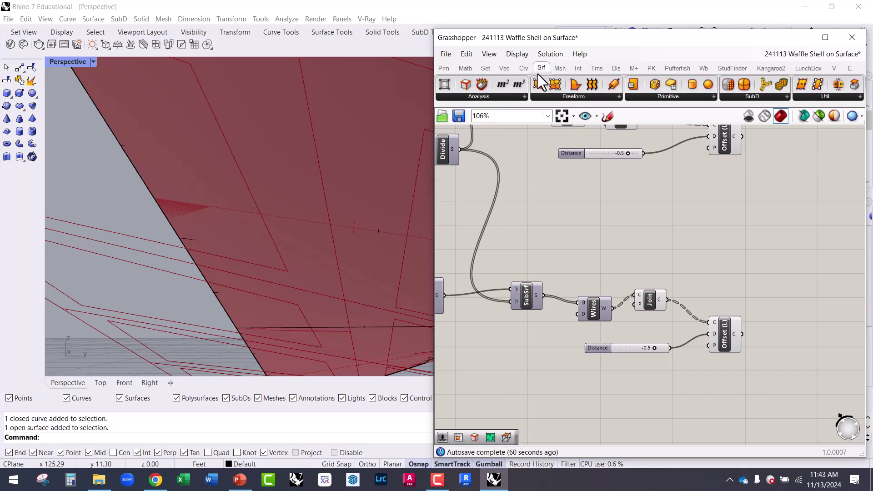
left_click(605, 97)
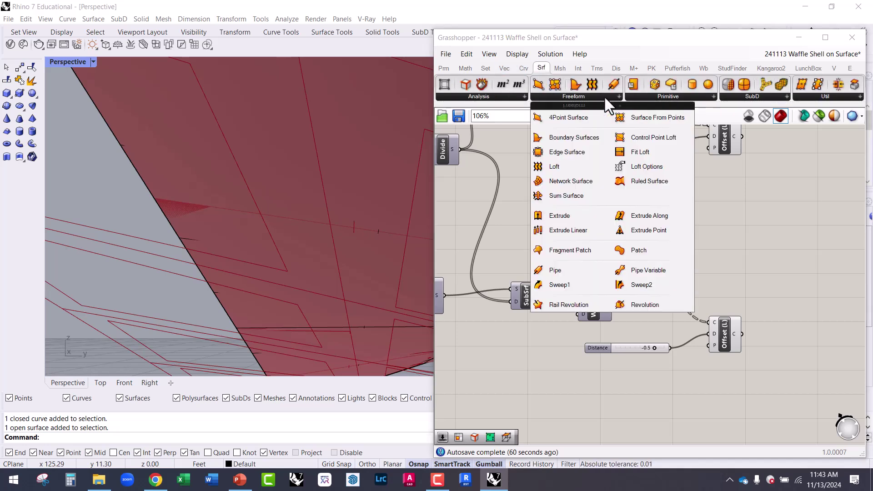
left_click(643, 182)
left_click(774, 292)
scroll(772, 321, "up", 3)
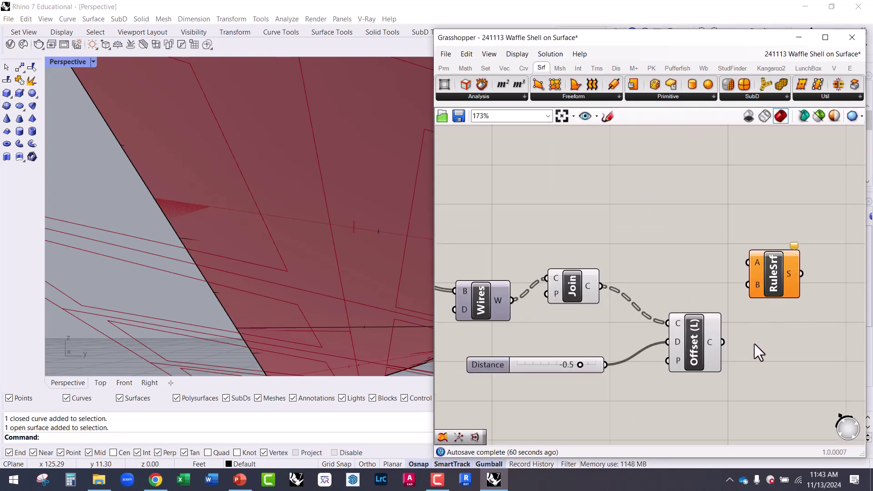
double_click(763, 345)
type("ruled")
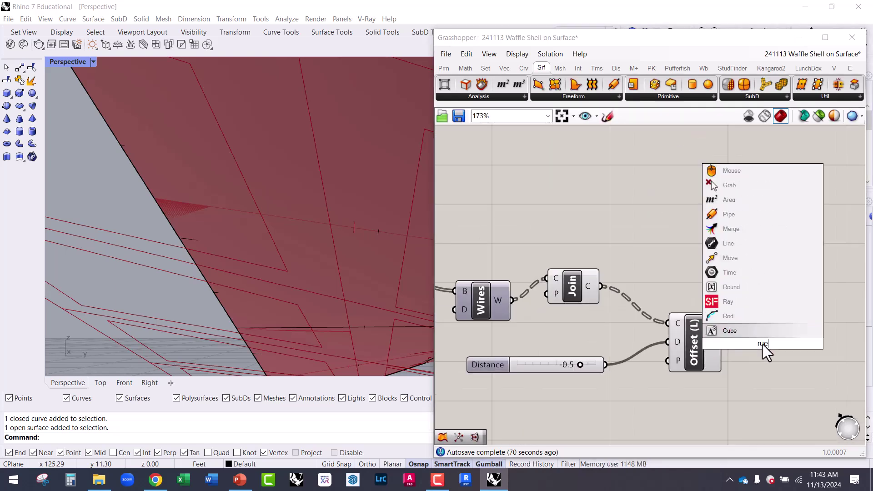
key("Escape")
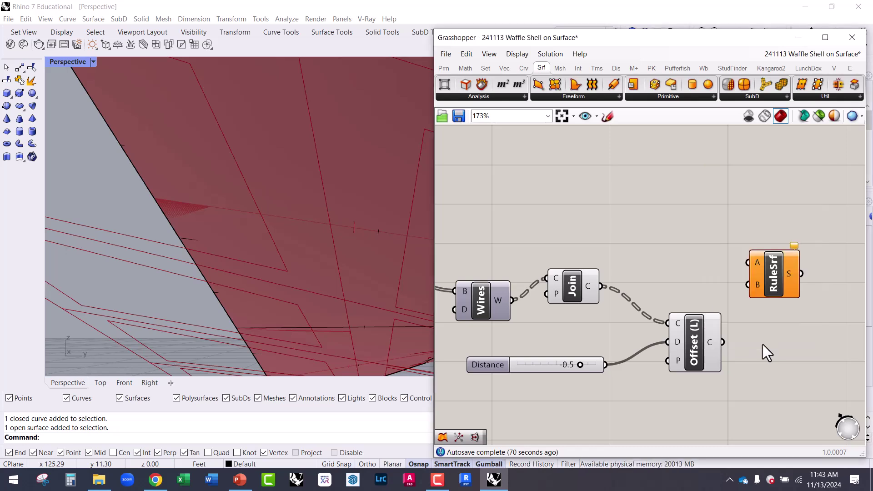
Feed the lower Join outlines into input A and the lower offset curves into input B of the Ruled Surface.
left_click_drag(774, 290, 780, 306)
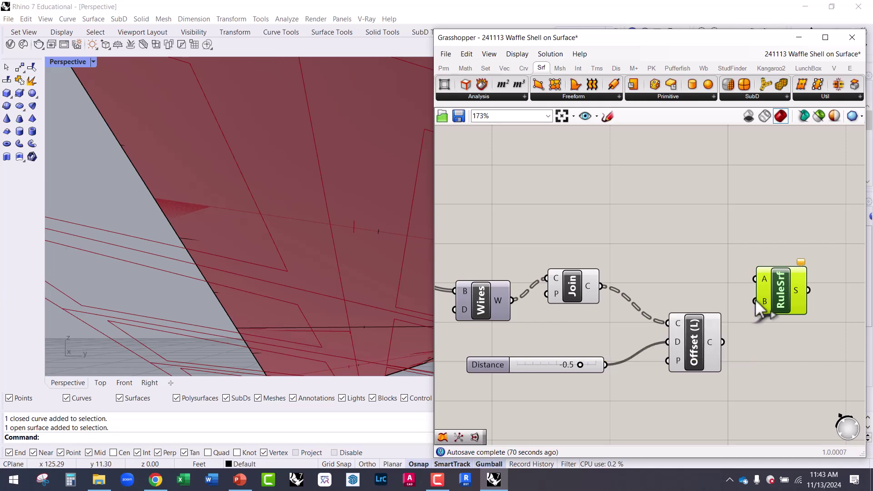
left_click_drag(756, 300, 734, 338)
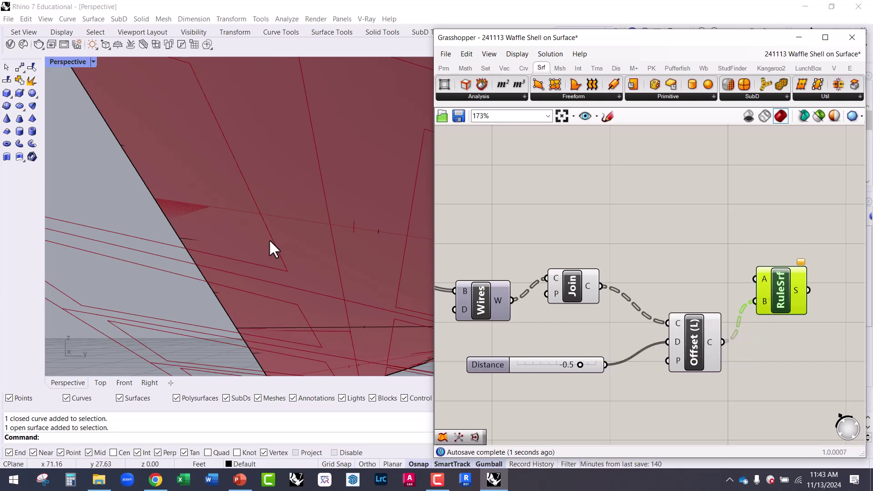
left_click_drag(755, 279, 602, 286)
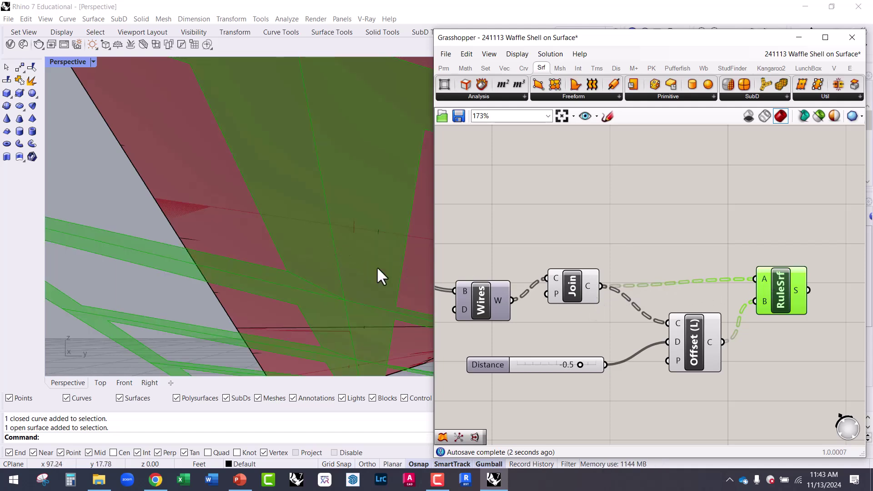
scroll(203, 250, "down", 5)
scroll(287, 295, "up", 6)
right_click_drag(298, 260, 305, 258)
scroll(298, 232, "up", 4)
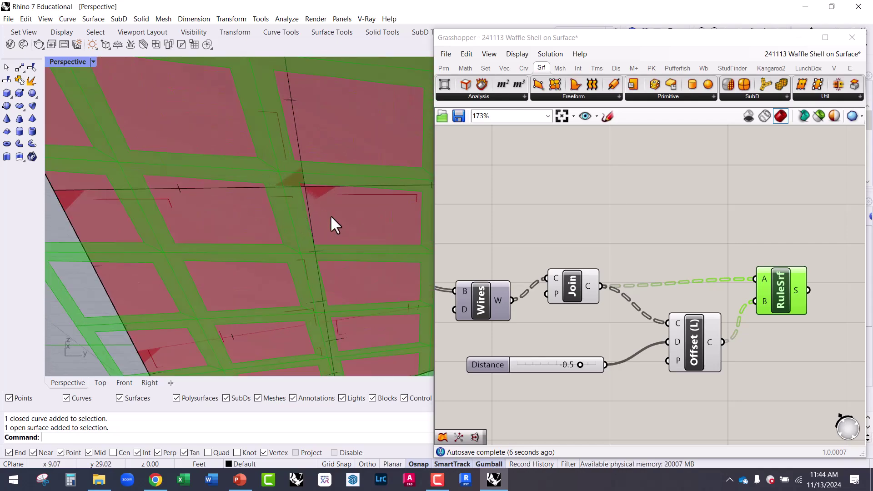
scroll(273, 237, "down", 3)
right_click_drag(273, 238, 267, 189)
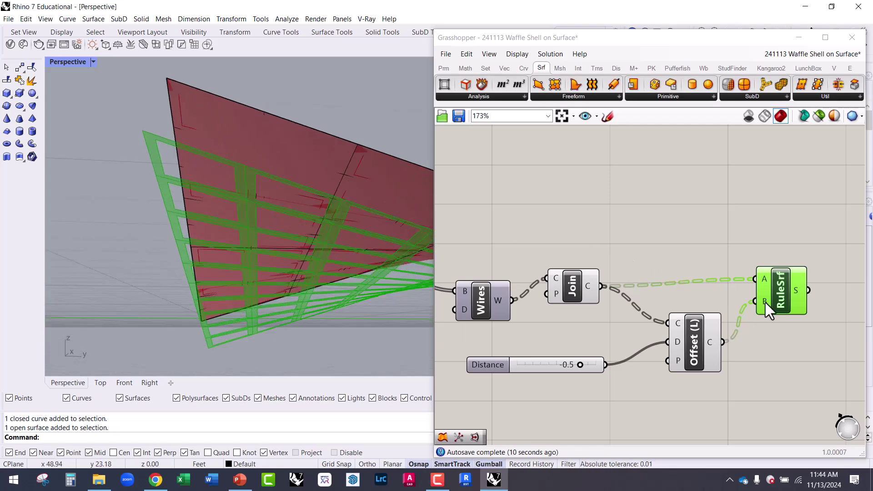
Shift the Ruled Surface component farther from the lower Offset Curve to leave more wiring space.
left_click_drag(781, 305, 802, 318)
scroll(737, 295, "down", 3)
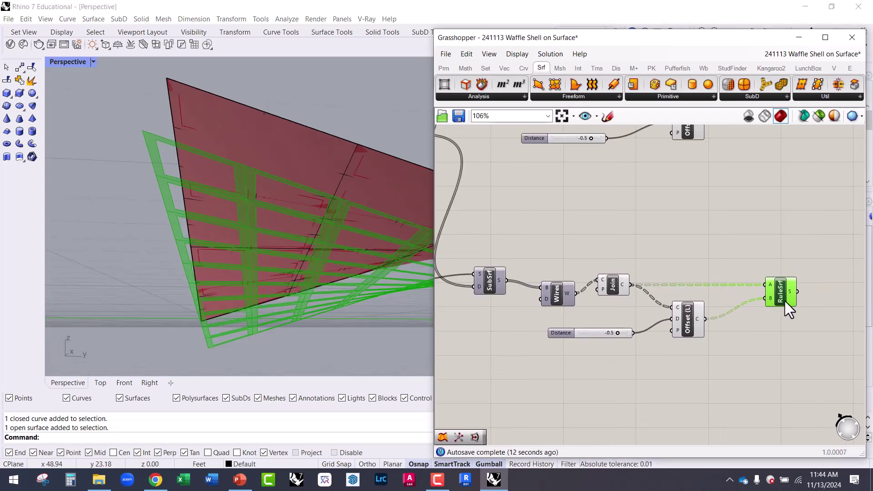
left_click(696, 264)
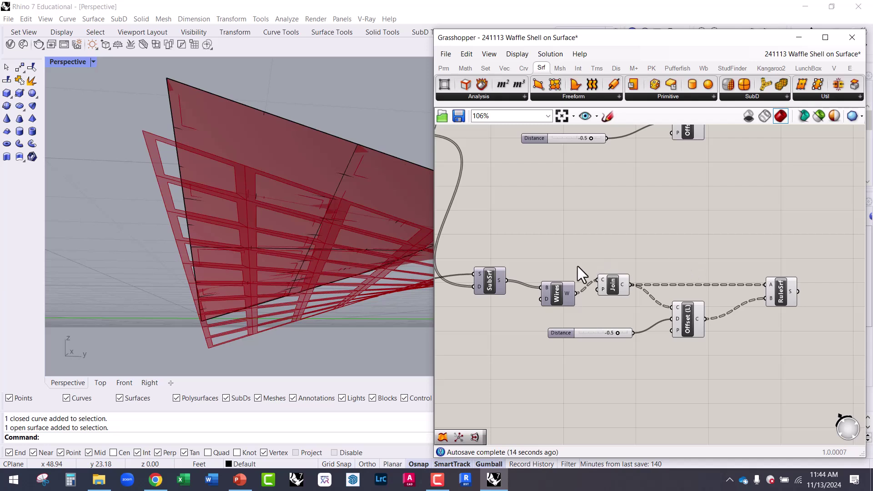
Compare the lower and upper Offset Curve outlines by highlighting each set in the model.
right_click_drag(632, 222, 636, 276)
mouse_move(698, 186)
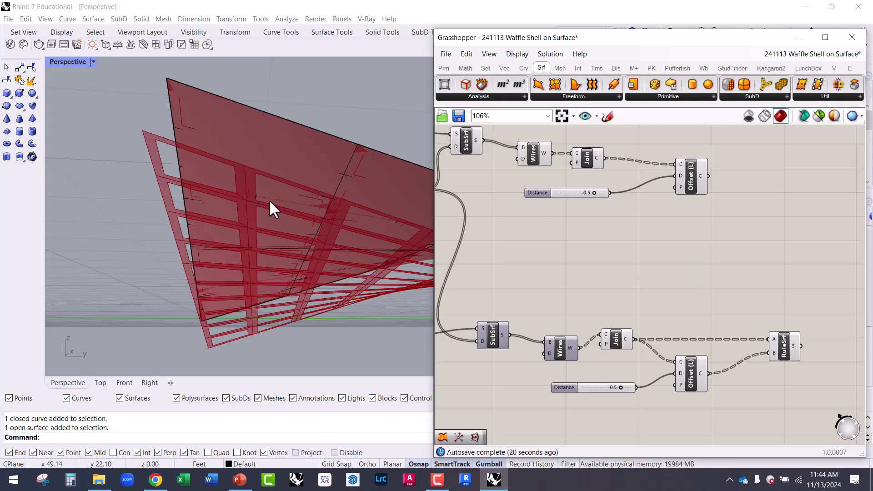
scroll(268, 200, "up", 3)
left_click(690, 380)
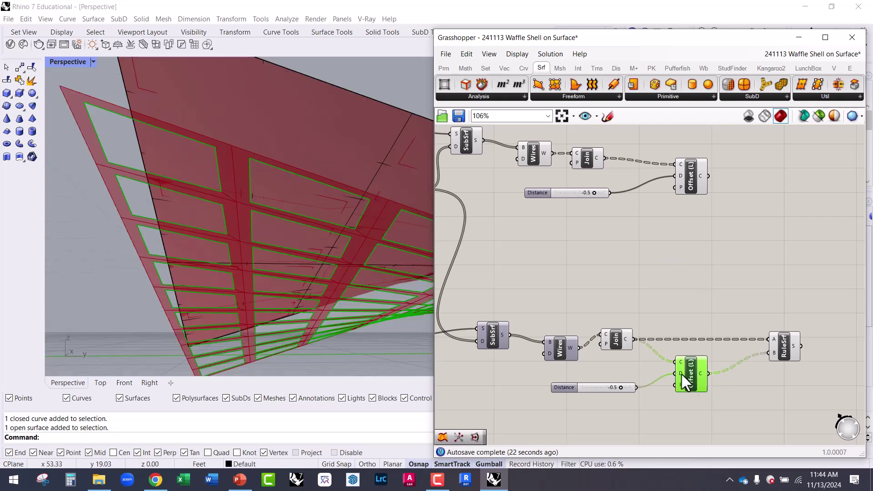
left_click(689, 183)
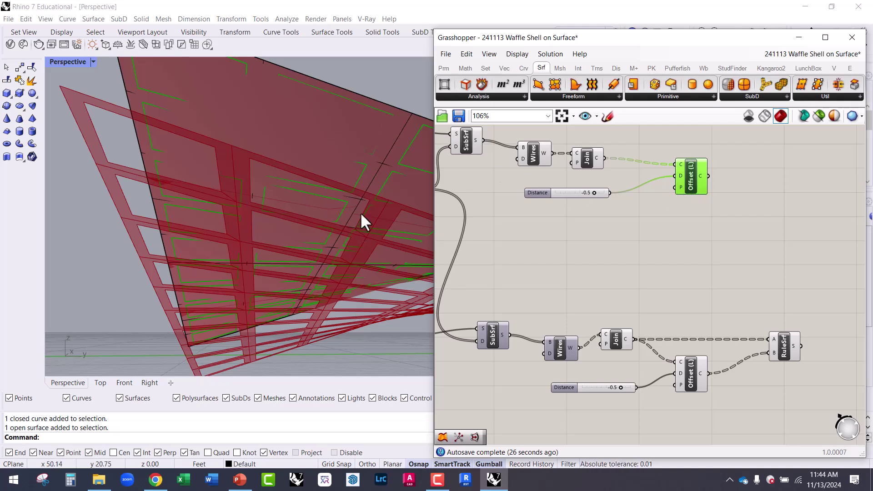
Duplicate the Ruled Surface above the original and feed the upper offset curves into the copy's input A.
right_click_drag(727, 291, 717, 323)
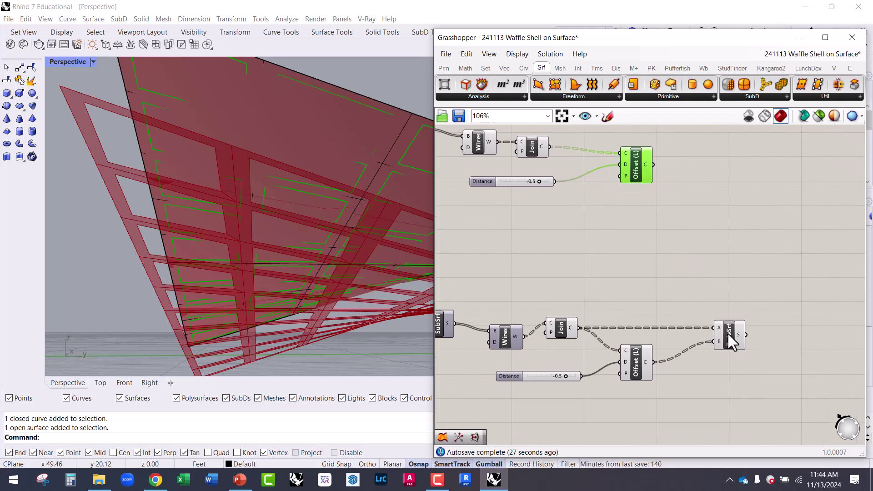
left_click(729, 334)
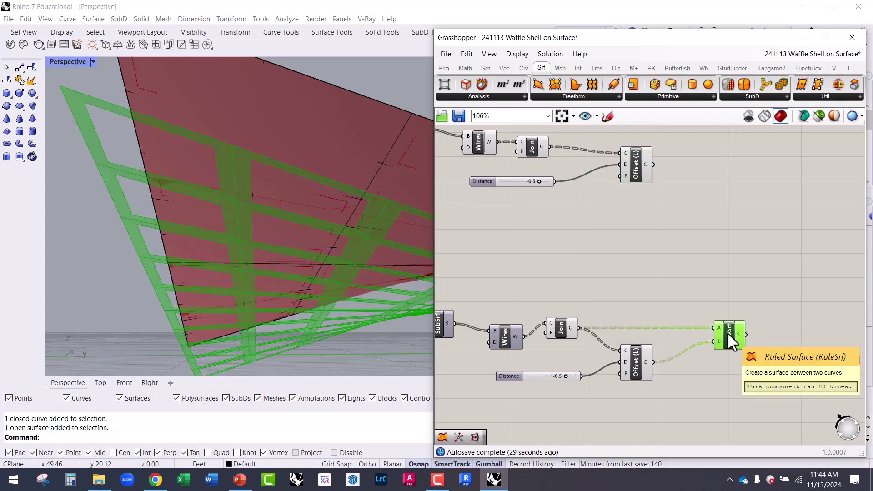
key("ctrl+c")
key("ctrl+shift+v")
left_click_drag(729, 343, 728, 299)
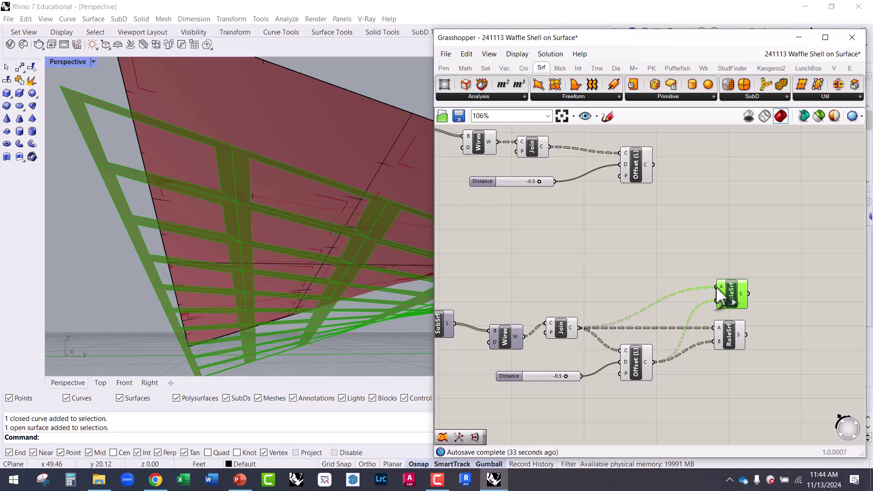
left_click(560, 328)
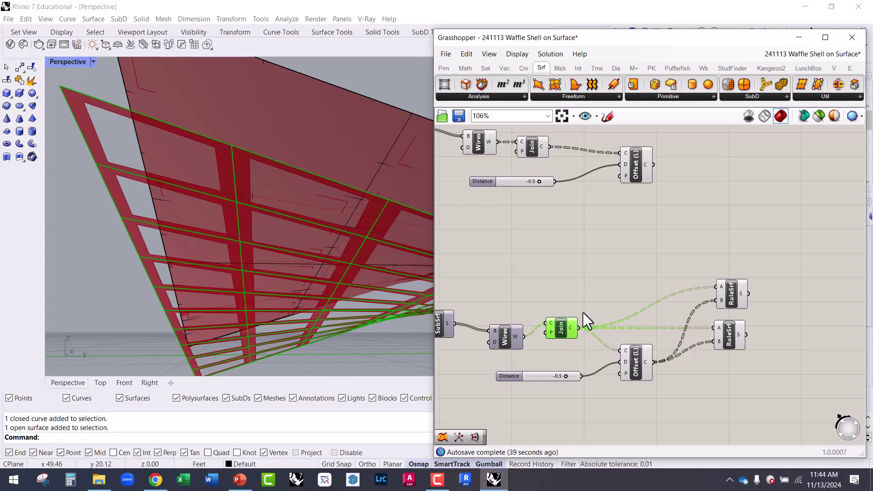
left_click_drag(716, 287, 649, 170)
right_click_drag(292, 172, 421, 238)
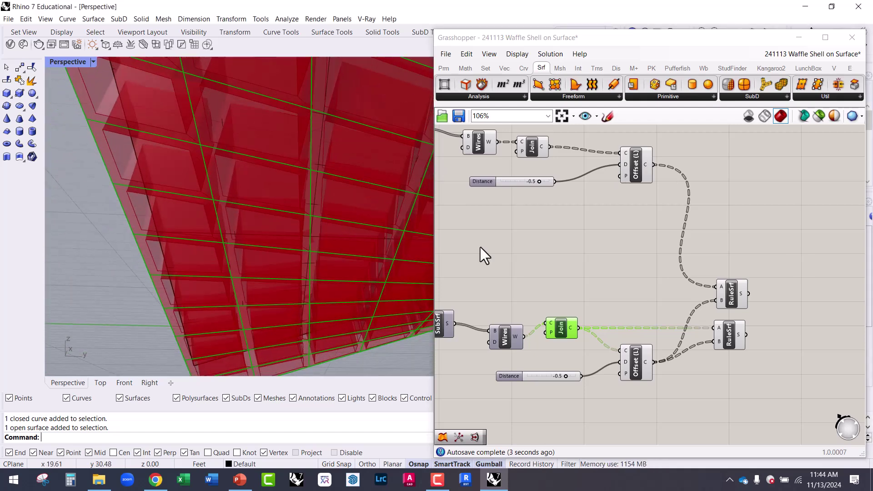
Highlight each Ruled Surface in the model to check it, and bake both of them into Rhino.
left_click(733, 291)
right_click_drag(228, 245, 247, 252)
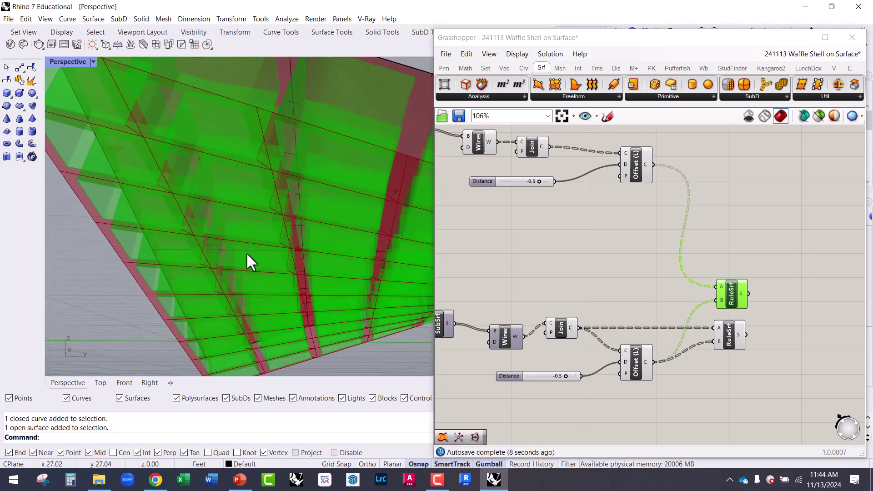
left_click(727, 334)
right_click_drag(317, 272, 277, 200)
left_click_drag(779, 360, 715, 285)
middle_click(725, 230)
left_click(747, 253)
left_click(525, 235)
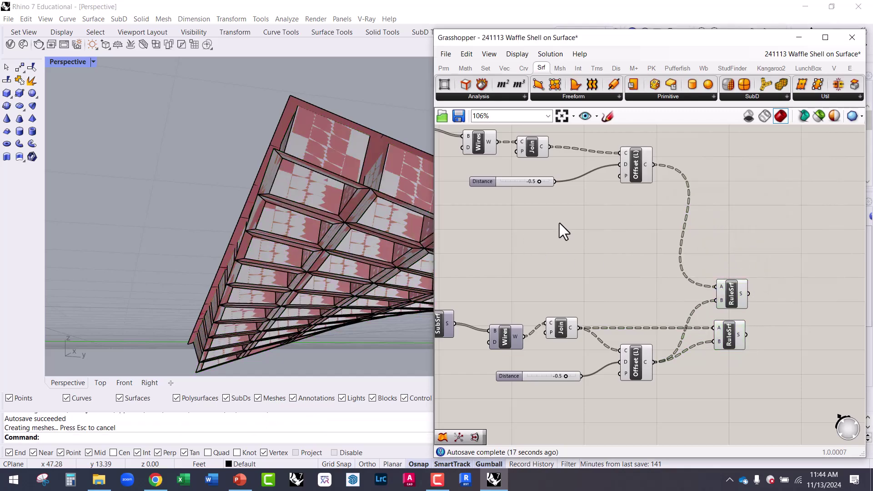
Examine the baked waffle shell's ribs, edges and cells in the full Rhino viewport, and reopen Grasshopper.
left_click(844, 40)
right_click_drag(438, 190, 455, 284)
scroll(459, 286, "up", 2)
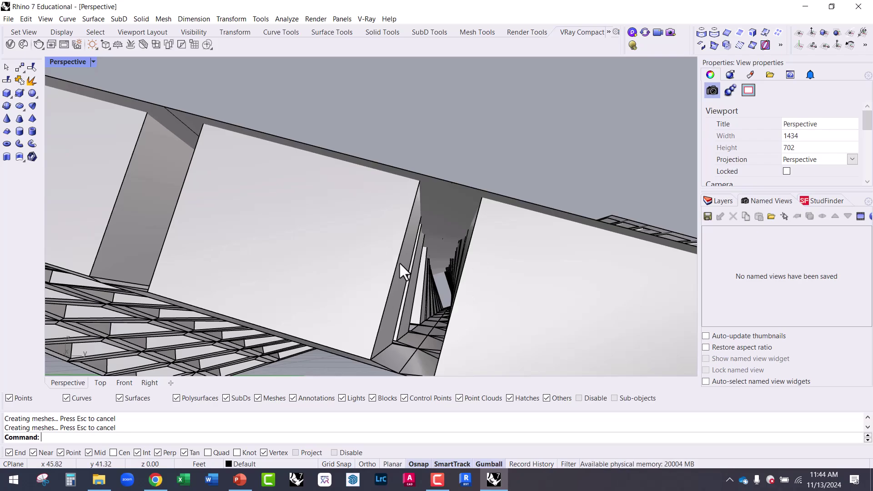
scroll(382, 246, "down", 3)
right_click_drag(346, 247, 473, 175)
type("Grasshopper")
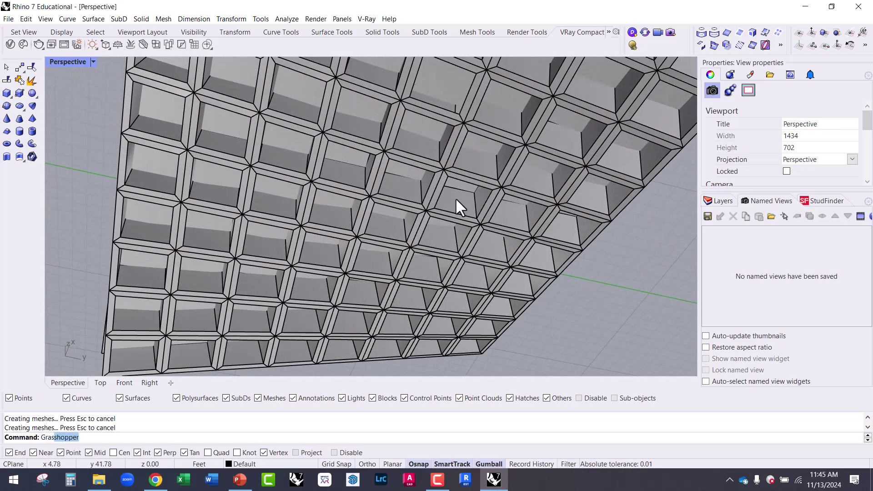
key("Return")
right_click_drag(348, 266, 355, 334)
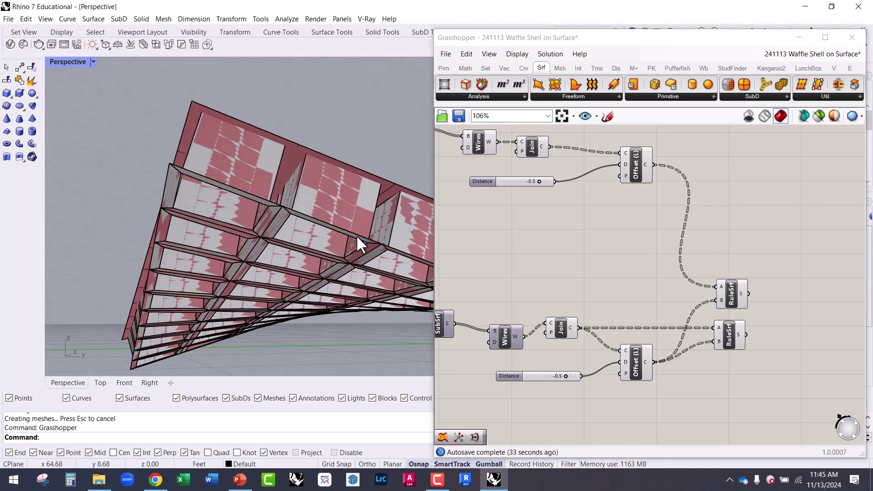
scroll(357, 234, "up", 3)
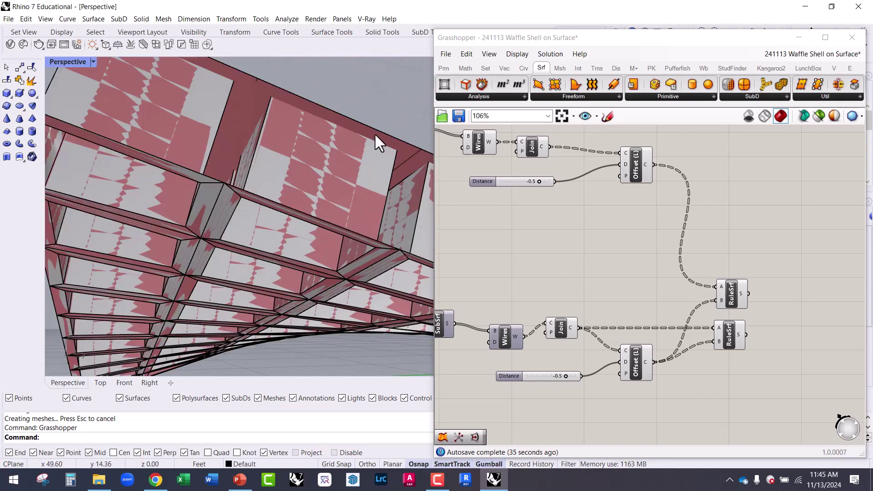
Shift both Ruled Surface components farther out and highlight the upper and lower Join outlines in the model.
left_click_drag(804, 359, 761, 295)
left_click(527, 144)
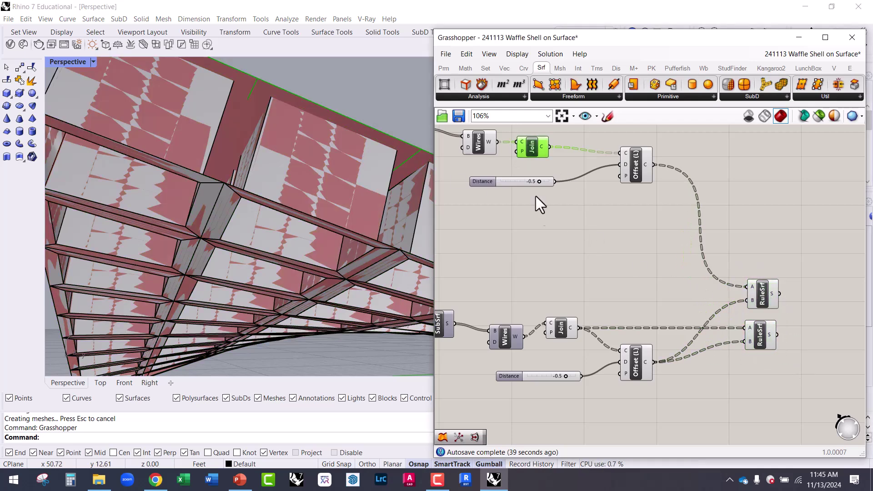
left_click(563, 328)
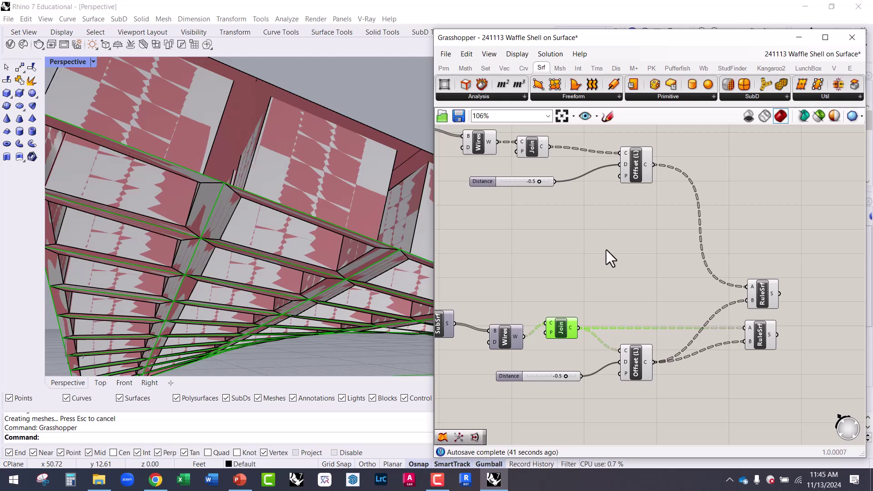
Add a third Ruled Surface between the upper and lower Join outlines and place it above the other two.
double_click(631, 274)
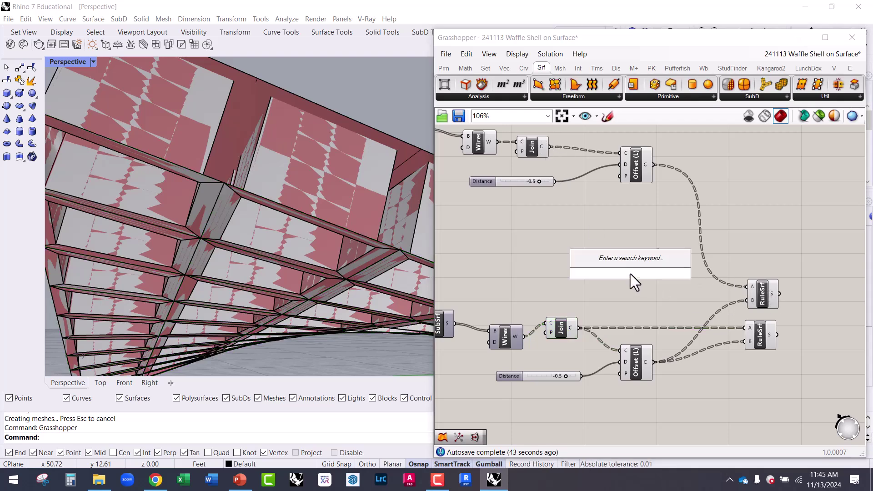
type("rule")
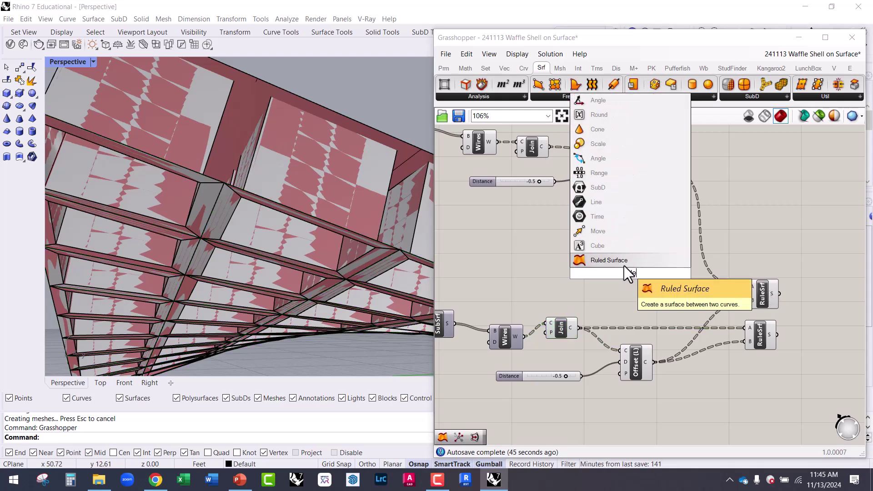
key("Return")
left_click_drag(550, 146, 579, 327)
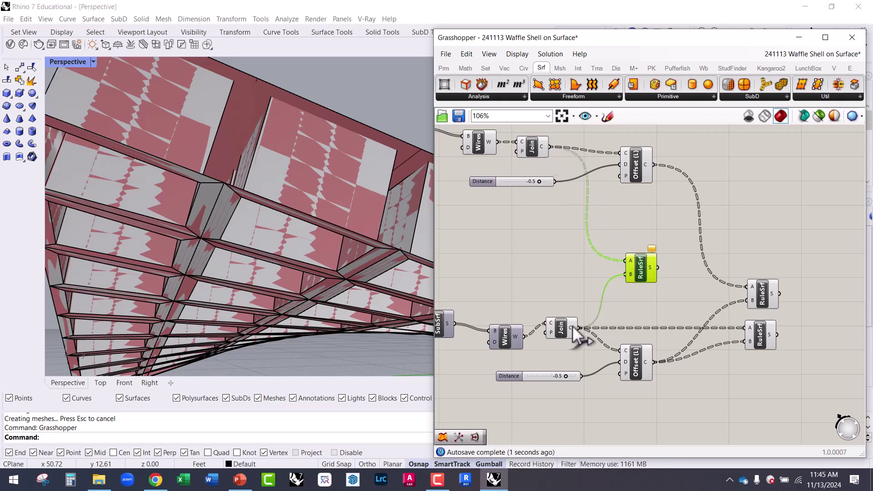
left_click_drag(705, 244, 771, 238)
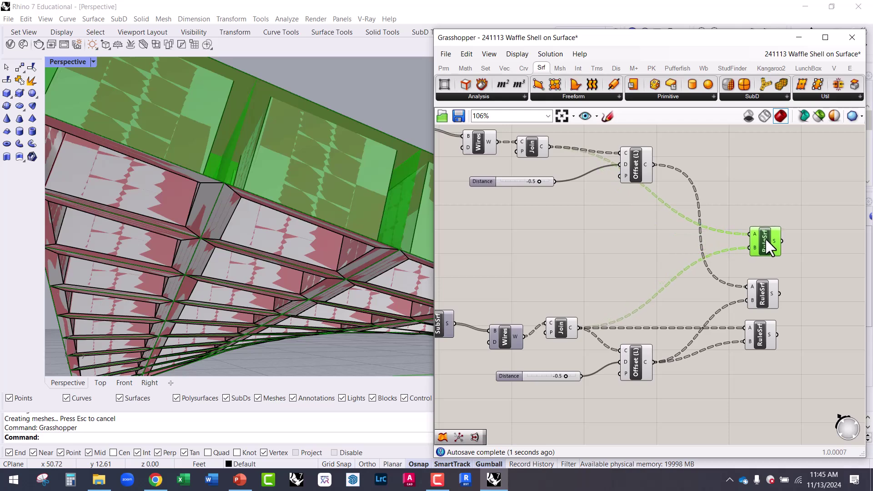
Bake the new Ruled Surface into Rhino and examine the ribs and cell interiors of the shell from below.
middle_click(779, 179)
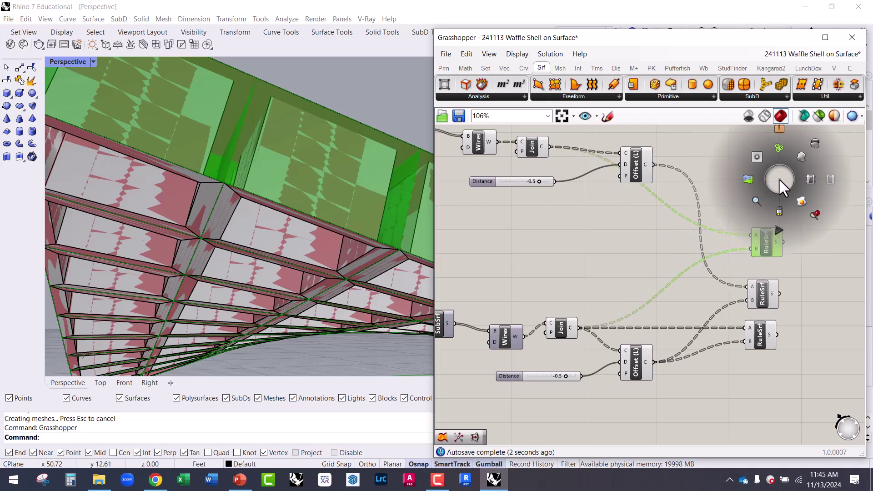
left_click(804, 201)
left_click(736, 181)
scroll(215, 169, "down", 5)
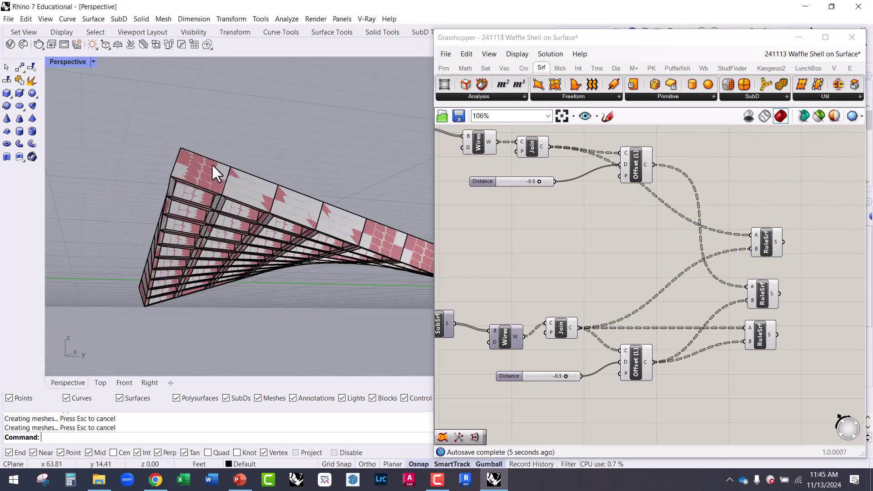
scroll(206, 167, "up", 8)
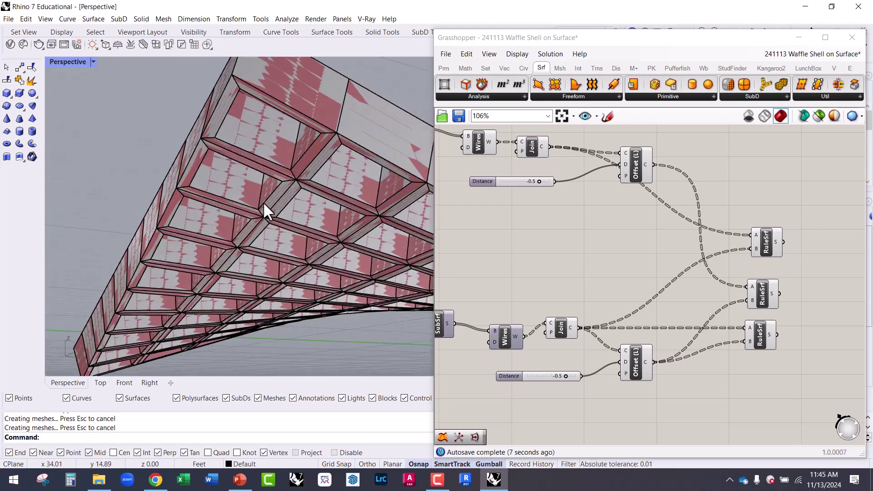
scroll(288, 199, "up", 3)
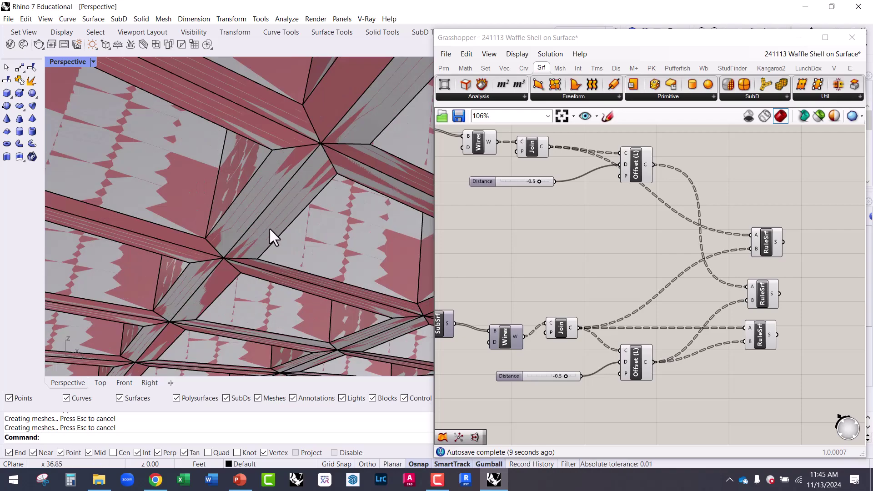
scroll(271, 226, "down", 5)
right_click_drag(181, 240, 333, 240)
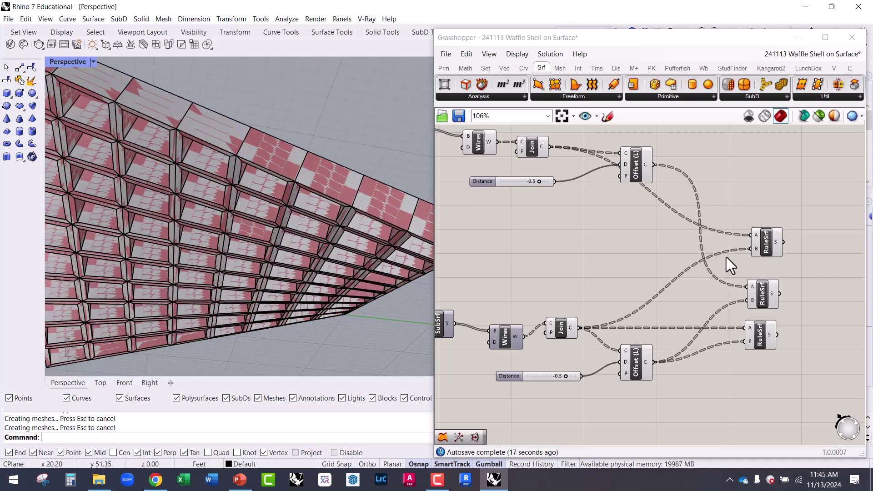
Undo the last bake and delete the Ruled Surface that spans the upper and lower Join outlines.
left_click_drag(767, 245, 757, 236)
left_click(263, 266)
scroll(271, 265, "up", 3)
key("ctrl+z")
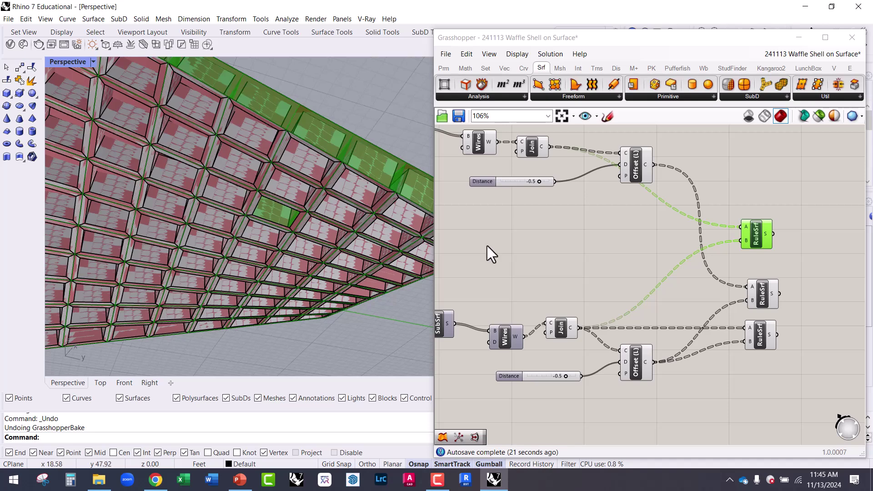
right_click_drag(646, 260, 622, 269)
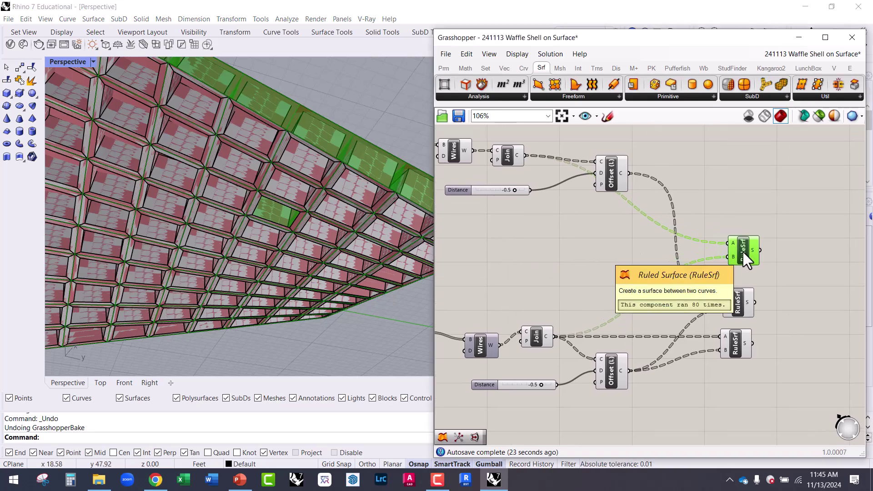
key("Delete")
Highlight the upper Wires, source Srf and surface Offset components to check which geometry each supplies for the outer edge.
scroll(714, 274, "down", 4)
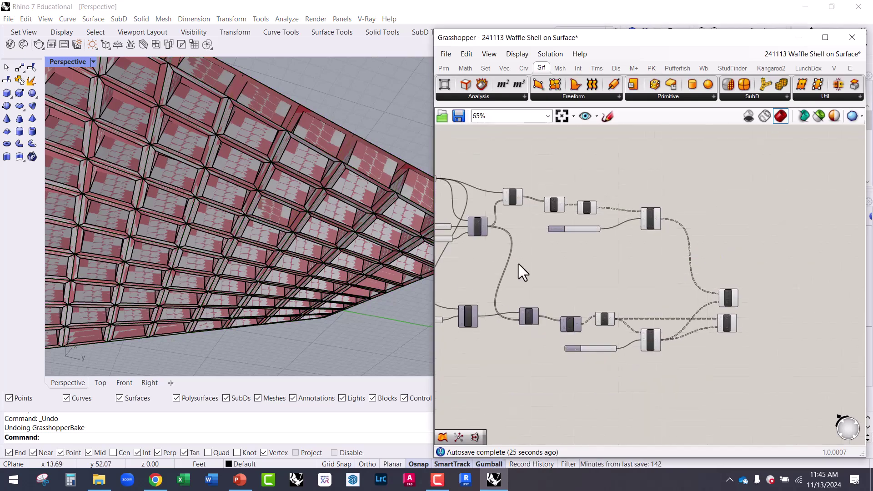
right_click_drag(517, 264, 603, 294)
scroll(610, 247, "up", 3)
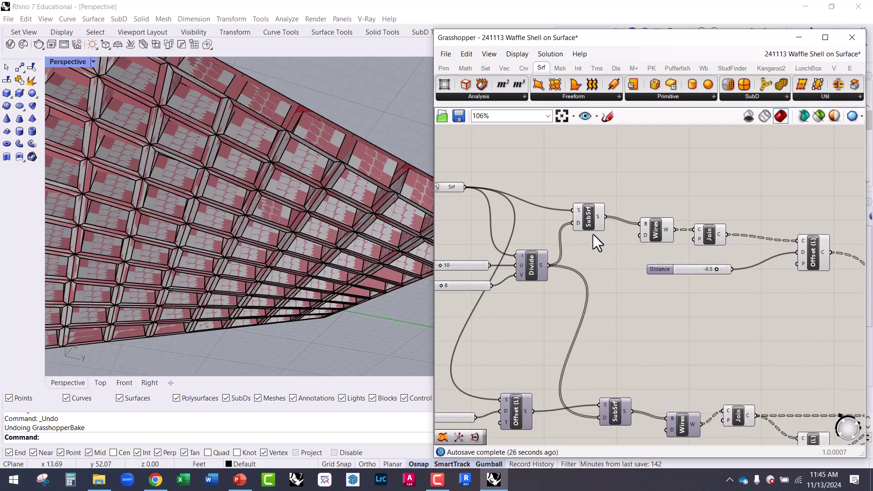
left_click(654, 228)
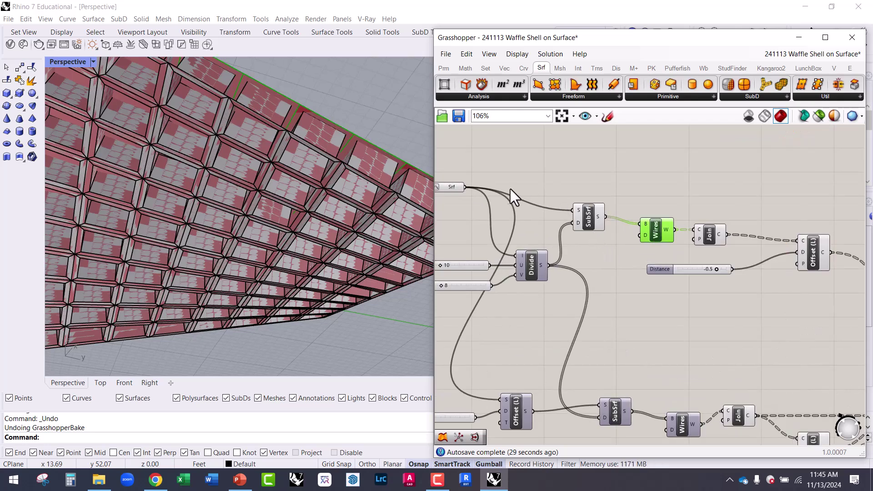
left_click(452, 187)
scroll(493, 208, "down", 3)
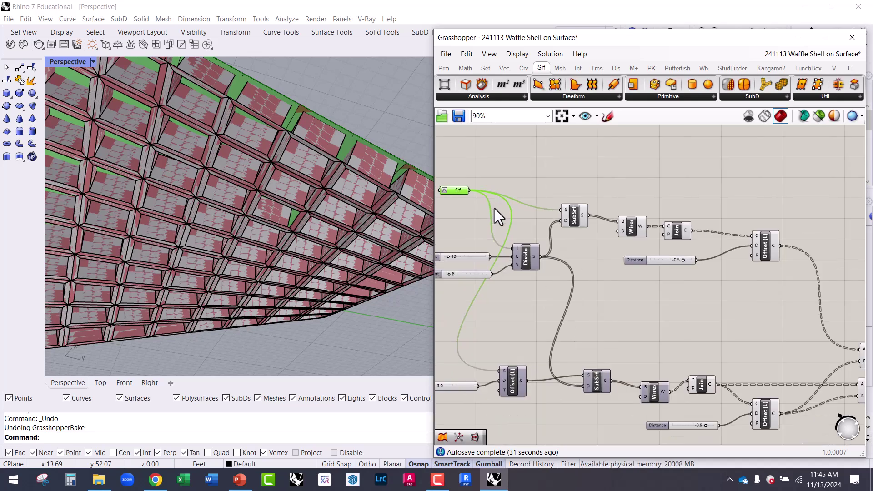
scroll(476, 337, "up", 3)
left_click(527, 330)
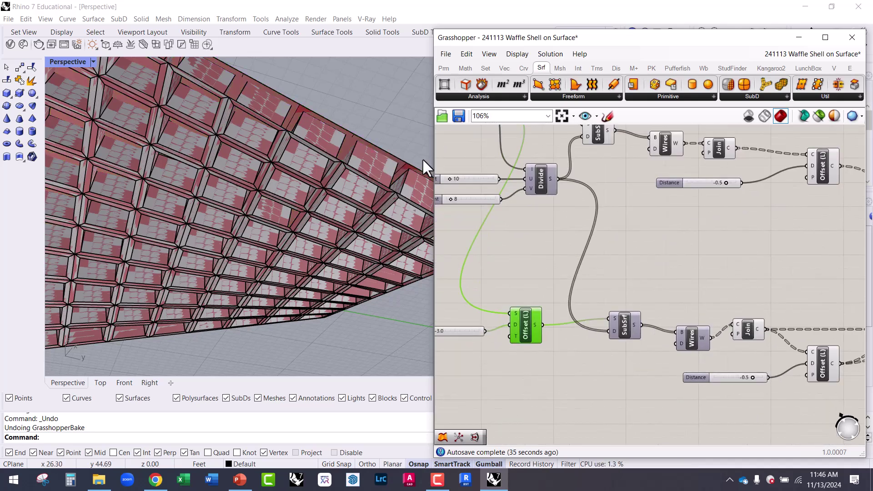
Add a Brep Wireframe component and place it above the upper SubSrf component.
right_click_drag(559, 242, 601, 250)
double_click(595, 242)
type("b")
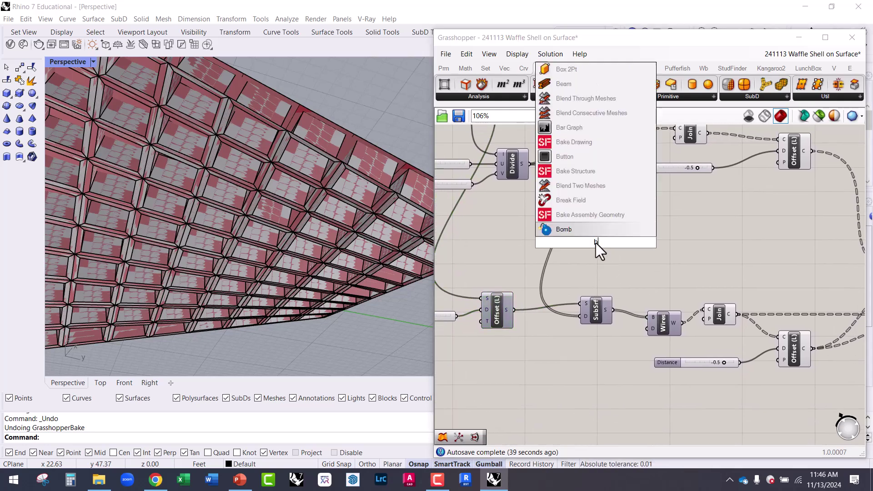
type("rep ")
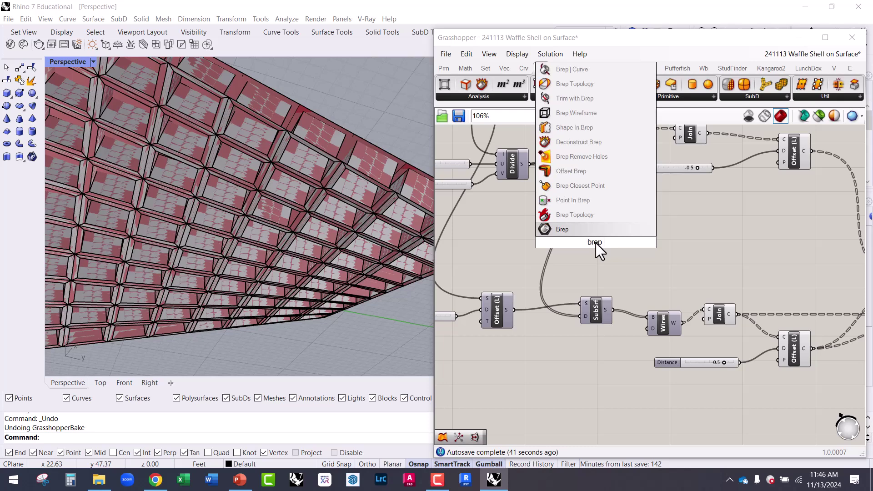
type("wire")
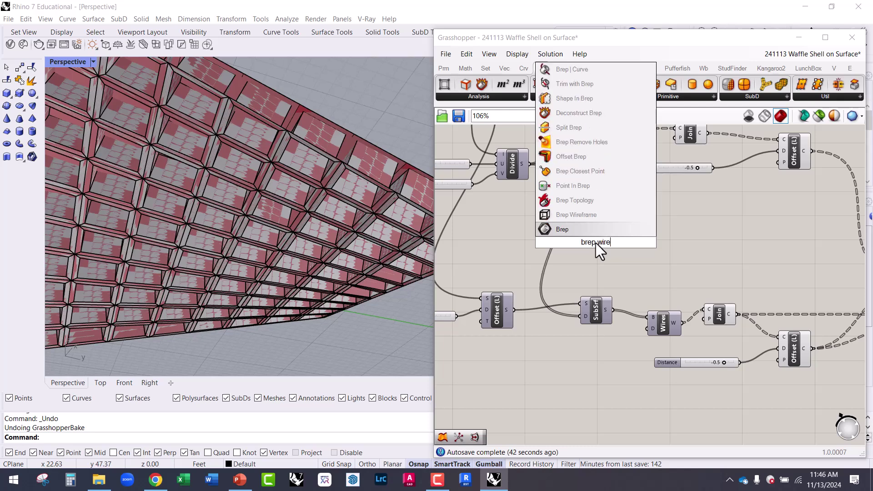
left_click(595, 213)
left_click_drag(583, 242, 574, 160)
scroll(591, 218, "down", 1)
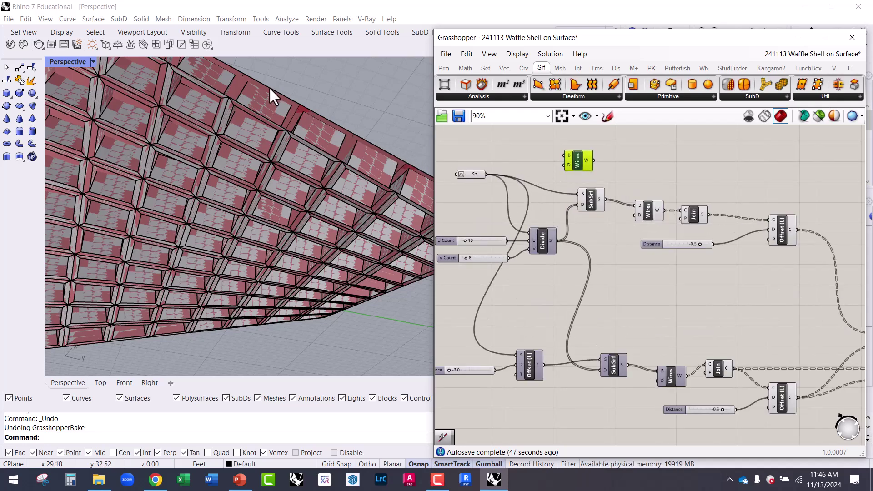
Feed the Brep Wireframe from Srf and a copy of it from the surface Offset, and stack both beyond the upper curve Offset.
scroll(467, 176, "up", 1)
left_click_drag(481, 176, 763, 295)
scroll(631, 165, "down", 2)
left_click_drag(751, 296, 574, 324)
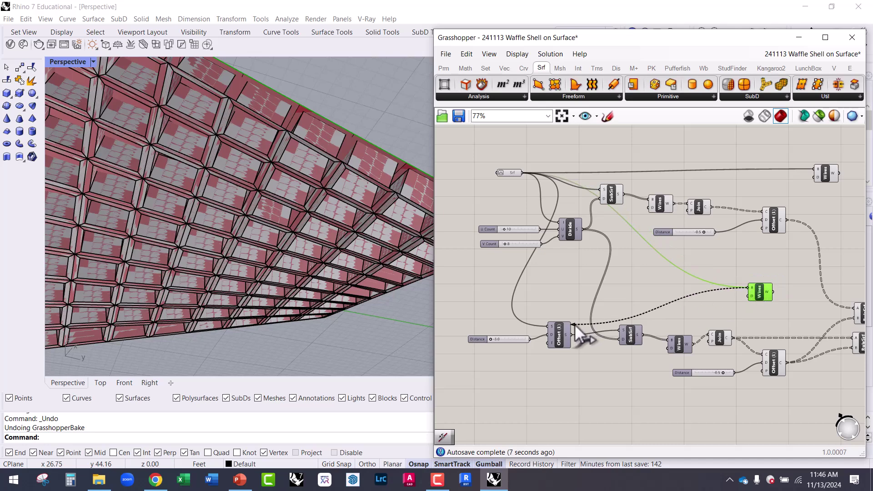
scroll(574, 324, "up", 2)
right_click_drag(673, 269, 537, 294)
left_click_drag(695, 307, 803, 206)
right_click_drag(803, 224, 662, 249)
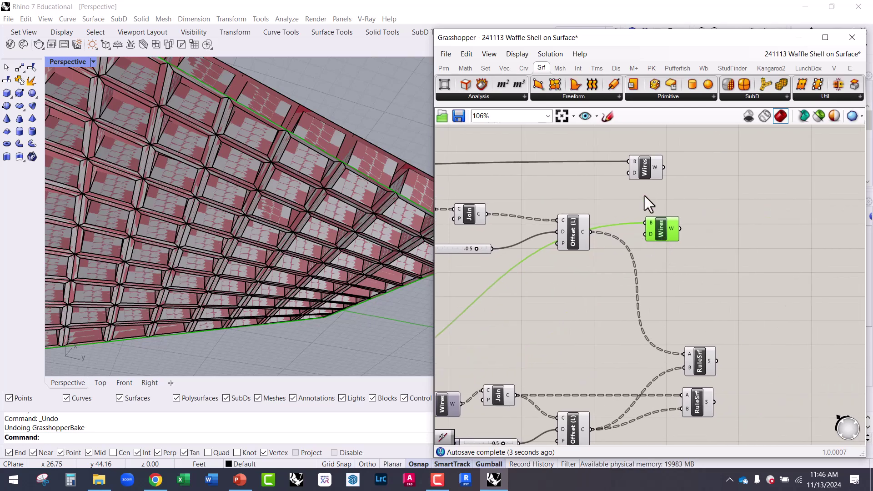
left_click_drag(647, 174, 664, 194)
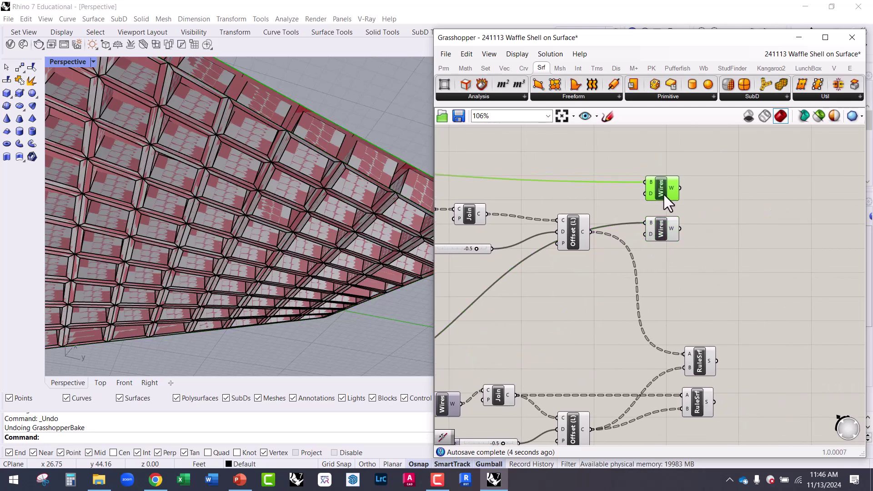
Add a Ruled Surface between the two stacked Brep Wireframe outputs and place it beside them.
double_click(714, 225)
type("rule")
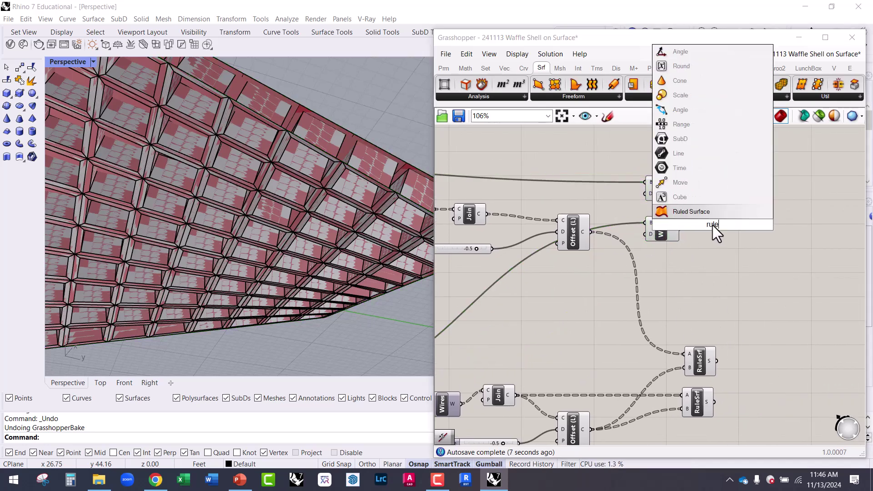
left_click(710, 214)
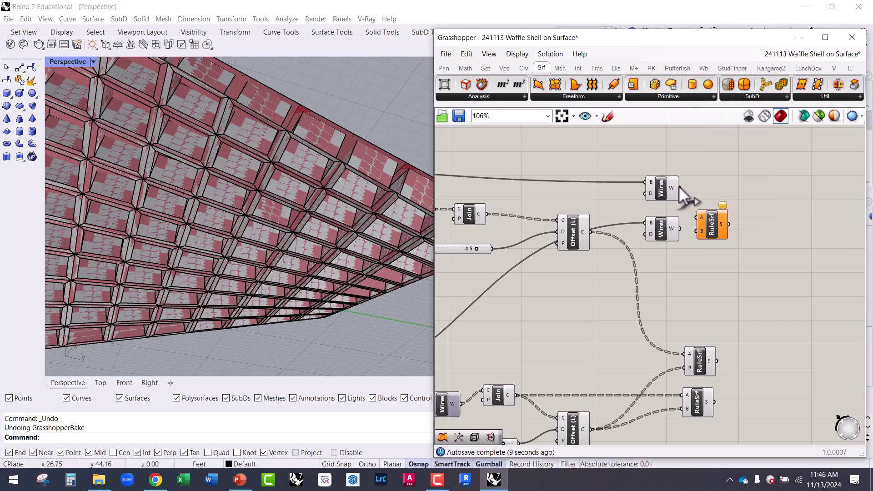
left_click_drag(688, 232, 714, 217)
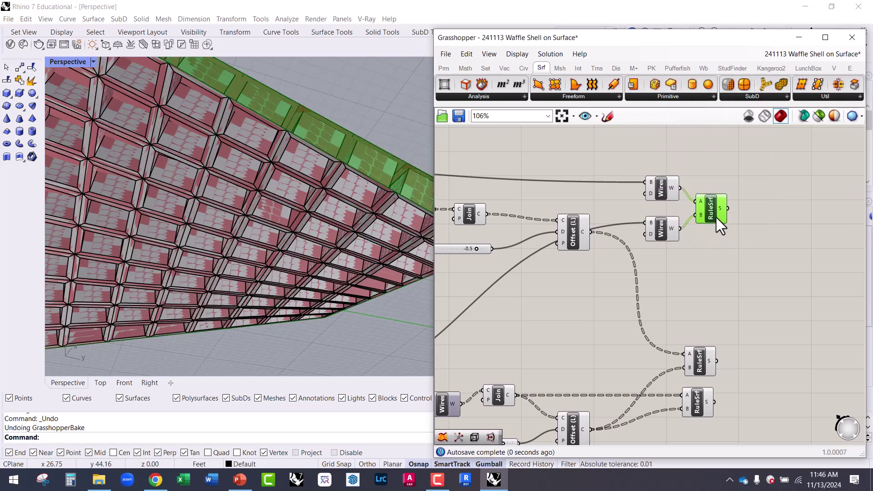
Arrange the three Ruled Surface components in one column and highlight them together to check the whole shell.
left_click_drag(762, 417, 742, 281)
left_click(751, 209)
left_click_drag(779, 412, 731, 358)
left_click_drag(741, 360, 751, 325)
left_click(809, 326)
left_click_drag(790, 365, 696, 231)
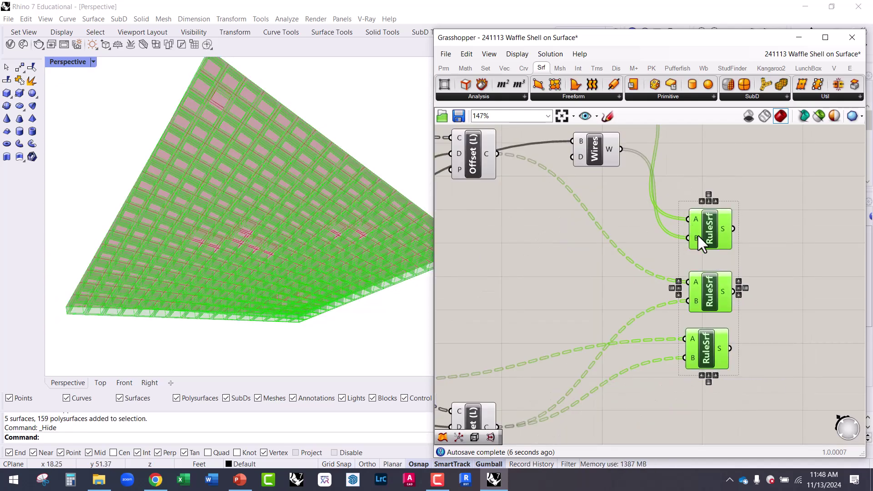
right_click_drag(753, 284, 696, 275)
left_click(704, 252)
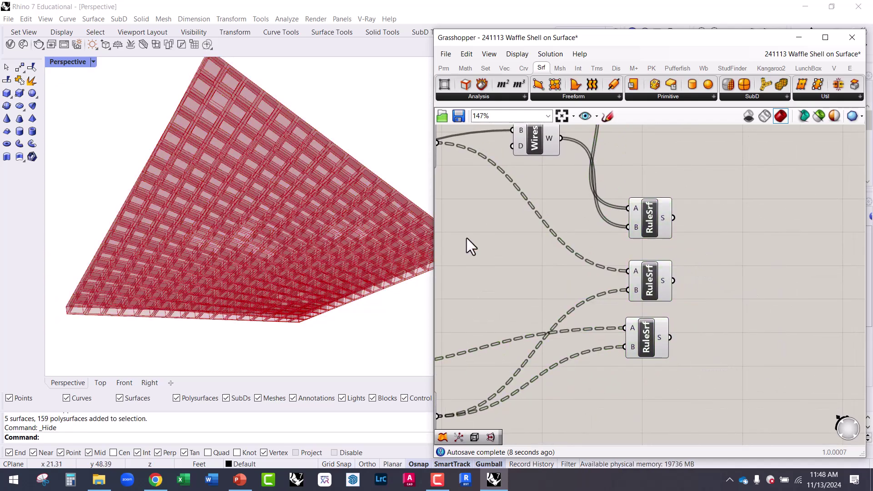
Add a Group component collecting all three Ruled Surface outputs and flatten its Objects input.
double_click(729, 274)
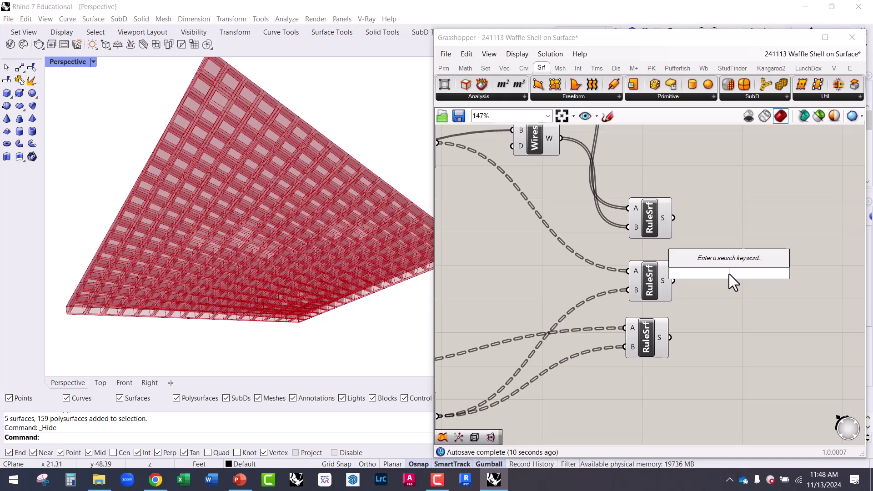
type("group")
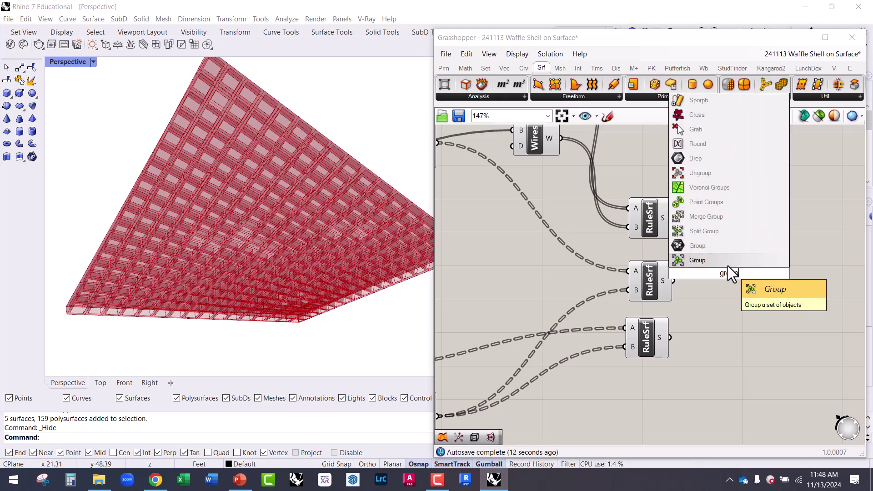
key("Return")
left_click_drag(674, 218, 706, 273)
left_click_drag(671, 338, 743, 274, "shift")
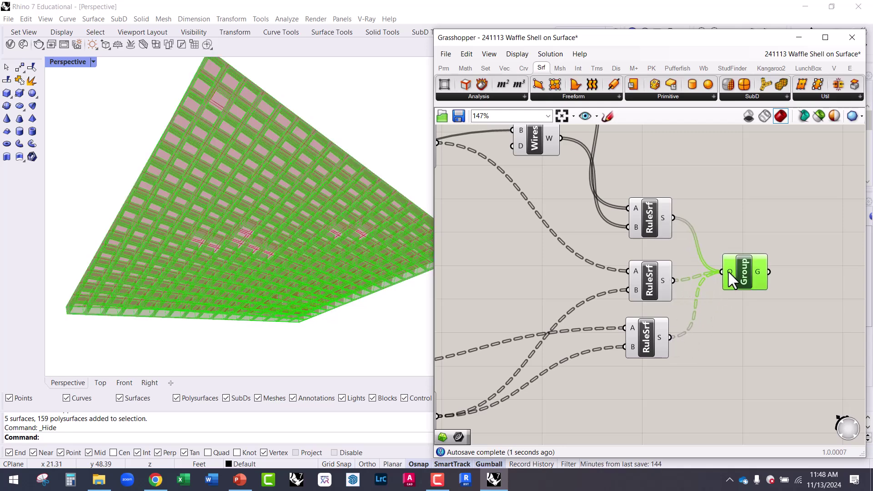
right_click(728, 272)
left_click(755, 343)
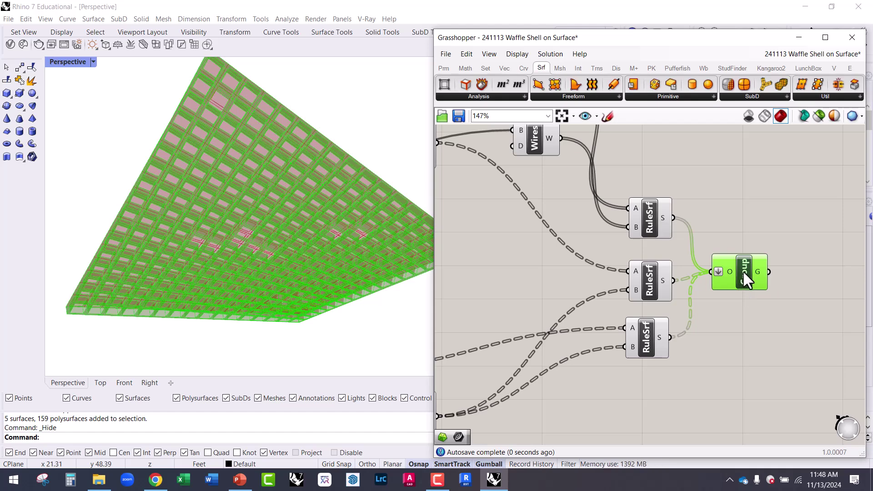
left_click_drag(744, 281, 751, 257)
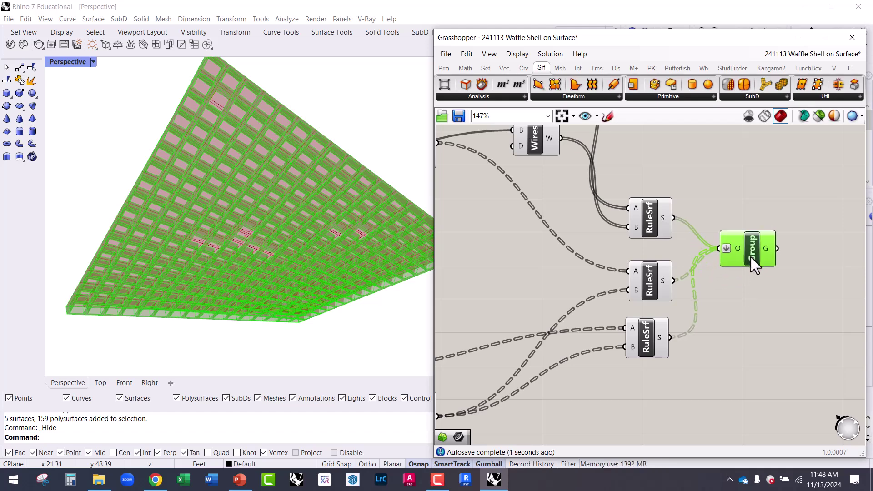
Bake the flattened Group into Rhino and close Grasshopper to view the baked shell.
middle_click(755, 296)
left_click(777, 316)
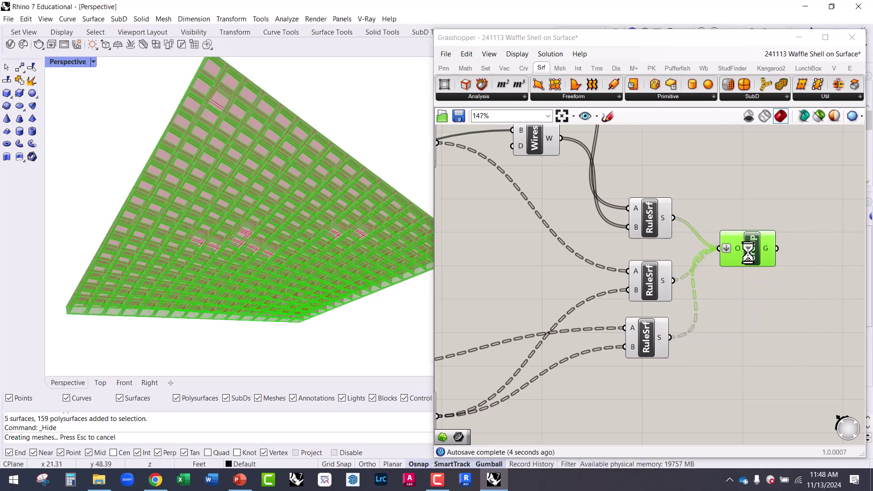
left_click(735, 221)
left_click(853, 37)
right_click_drag(363, 128, 285, 234)
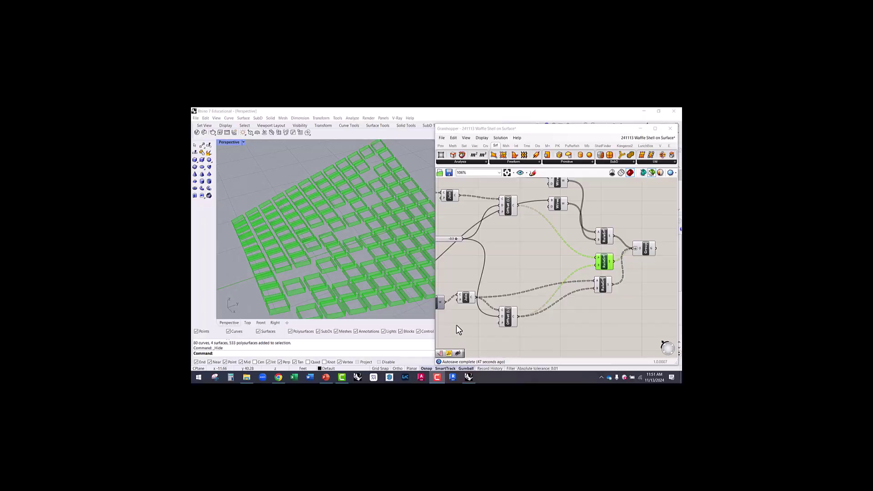
Highlight the middle Ruled Surface and examine its inner cell walls from several angles for gaps.
right_click_drag(398, 251, 637, 275)
left_click(604, 267)
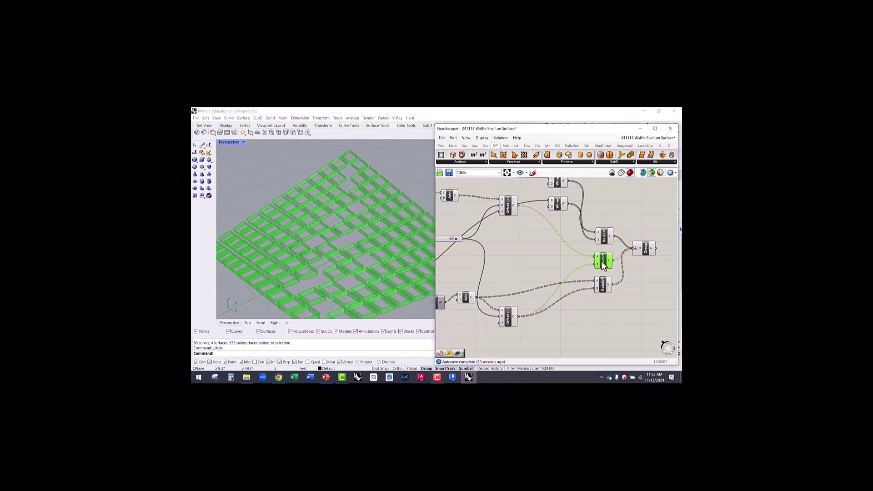
right_click_drag(387, 247, 386, 214)
right_click_drag(321, 218, 356, 210)
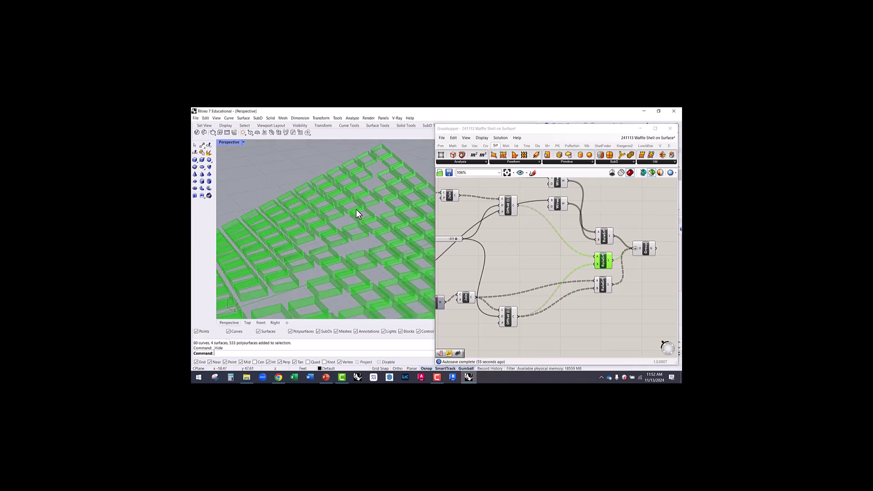
Add a Loft component and connect the upper and lower Offset curve outputs to its Curves input.
double_click(534, 258)
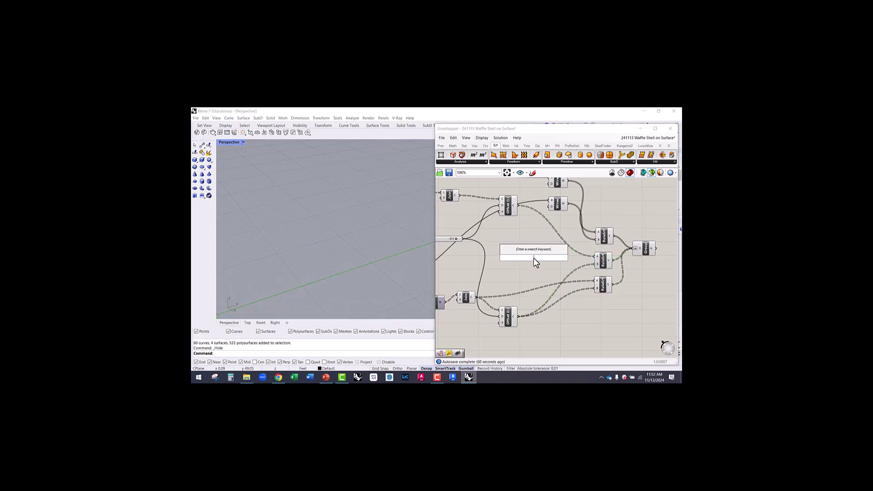
type("lof")
left_click(525, 253)
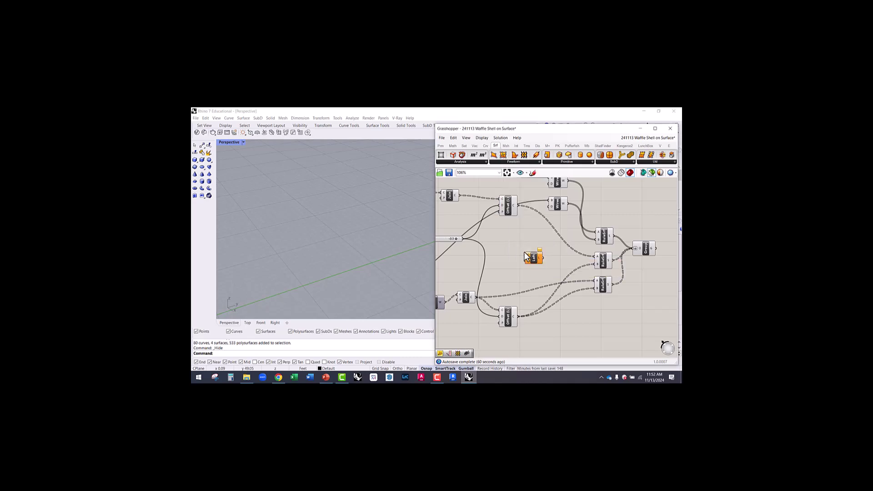
left_click(511, 208)
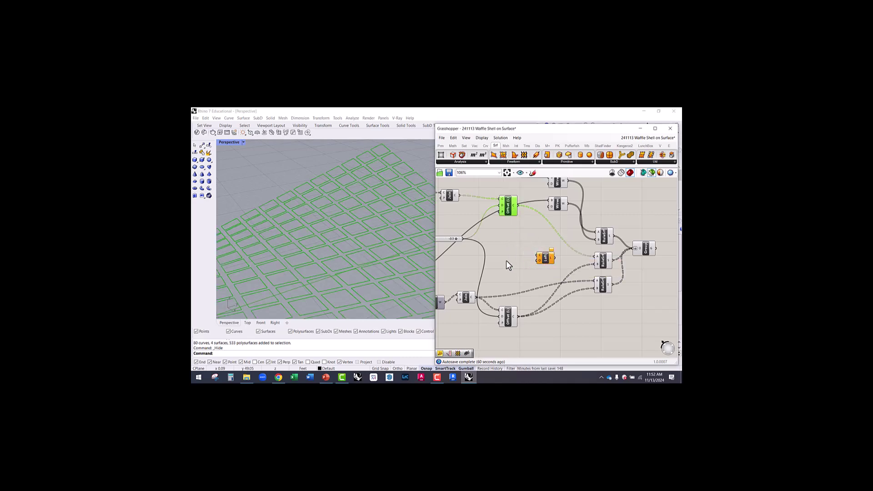
left_click(512, 316, "shift")
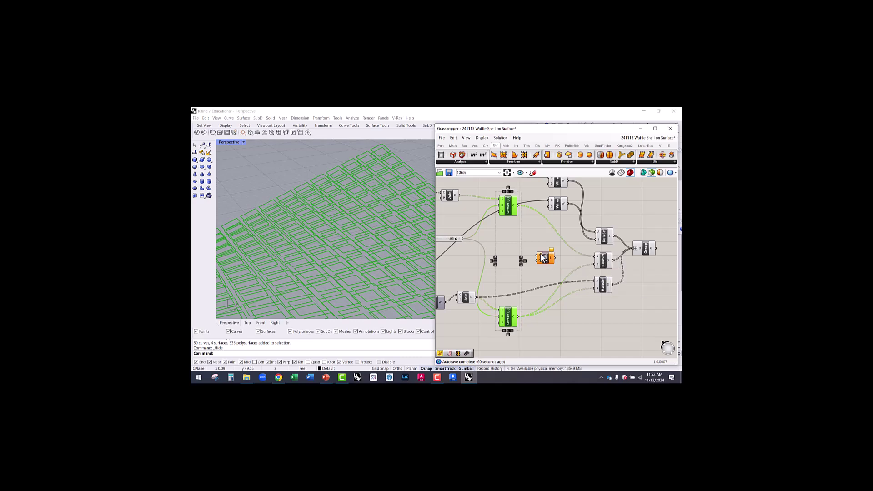
left_click_drag(517, 208, 520, 321)
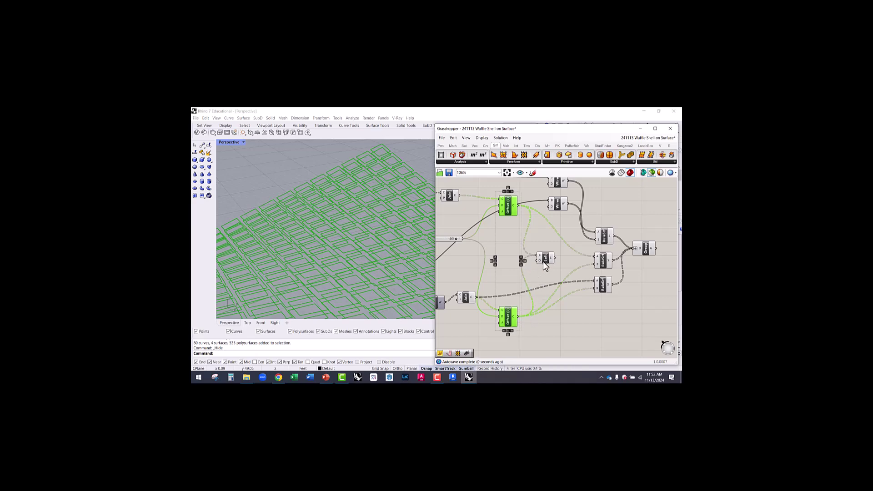
left_click_drag(545, 267, 552, 264)
Compare the Loft with the middle Ruled Surface, and add a second Loft fed by the lower Join and Offset outputs.
mouse_move(396, 217)
right_mouse_down()
mouse_move(382, 255)
mouse_move(357, 230)
mouse_move(379, 227)
mouse_move(360, 220)
mouse_move(371, 219)
mouse_move(404, 228)
right_mouse_up()
left_click(605, 261)
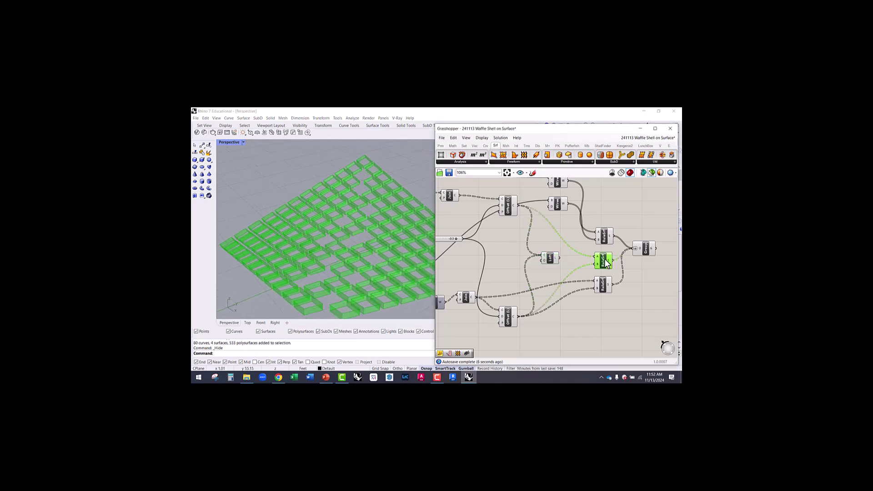
scroll(307, 231, "up", 6)
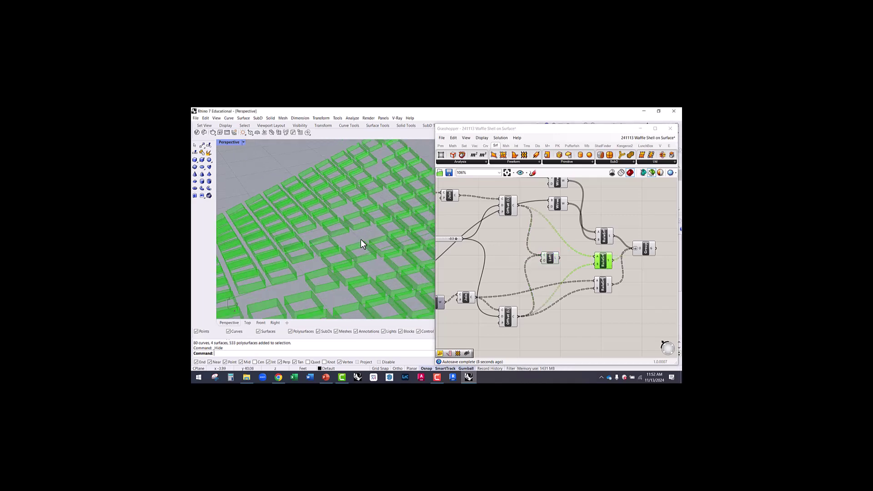
left_click_drag(550, 261, 577, 326)
left_click_drag(552, 257, 574, 302)
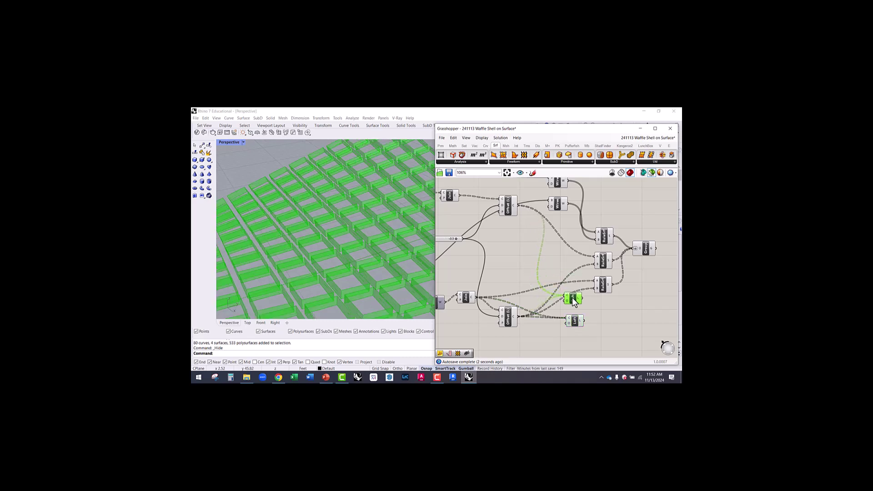
Try a third Loft between the two wireframe outputs, inspect the outer edge in the viewport, and delete the component.
right_click_drag(561, 253, 538, 242)
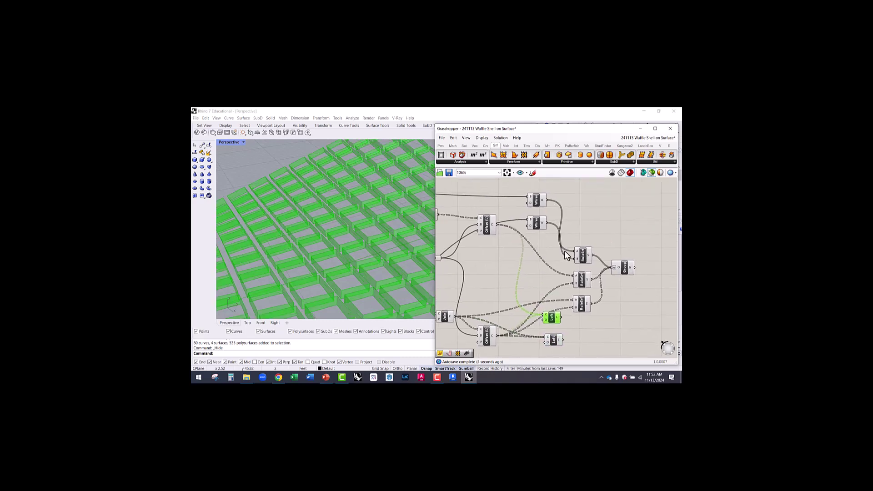
double_click(582, 222)
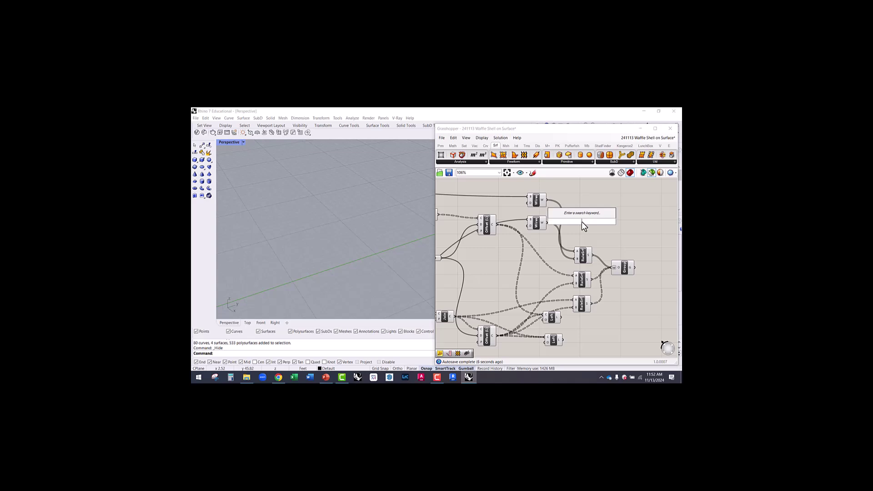
type("loft")
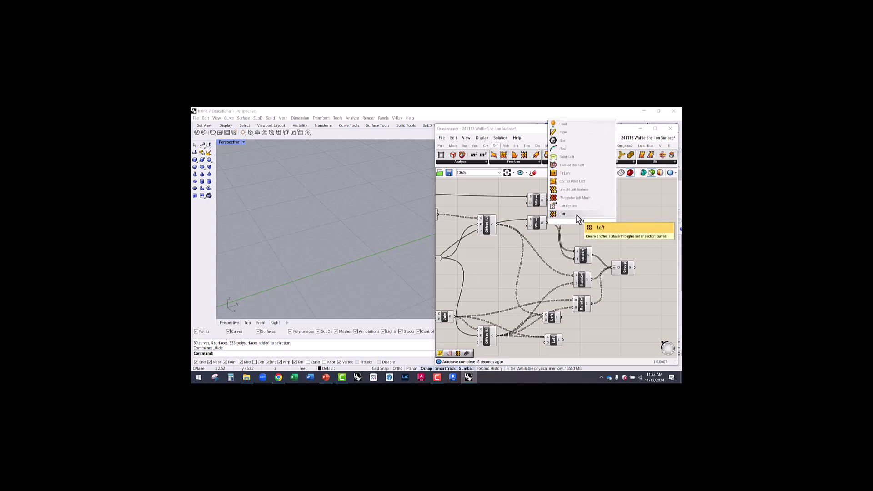
key("Return")
mouse_move(576, 219)
left_mouse_down()
mouse_move(546, 201)
mouse_move(578, 220)
left_mouse_up()
left_click(583, 222)
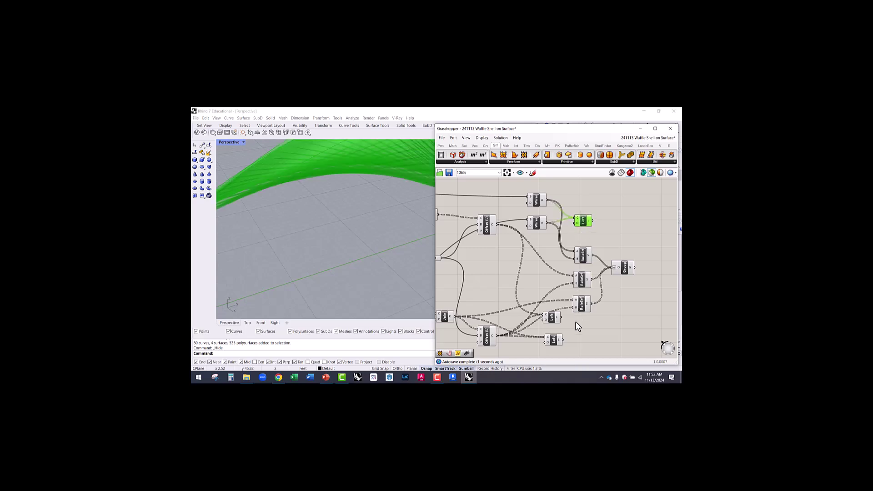
right_click_drag(391, 193, 380, 256)
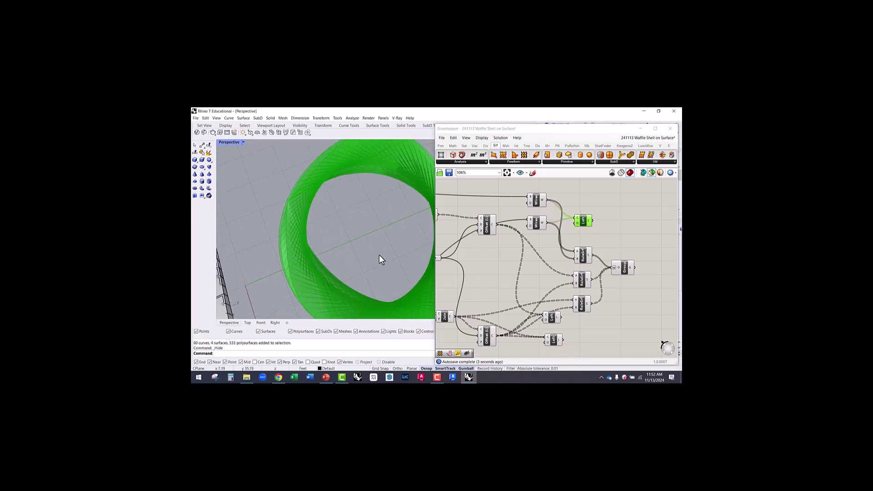
scroll(385, 194, "up", 2)
left_click(583, 226)
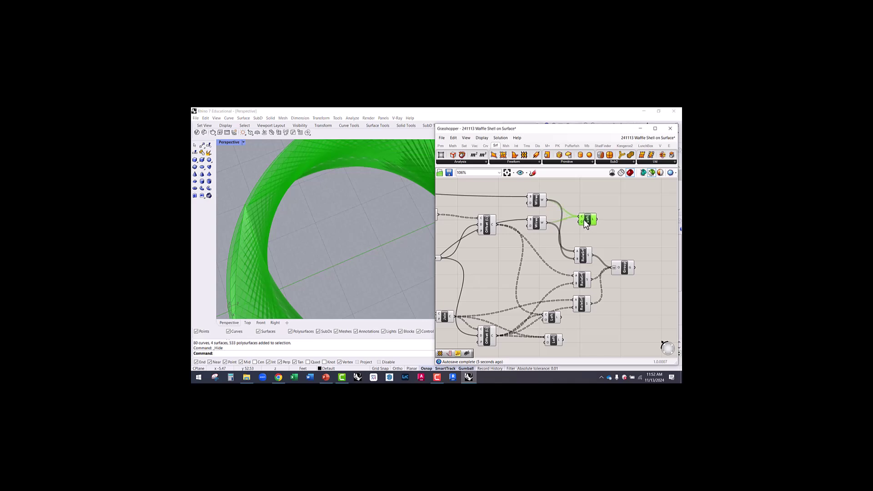
key("Delete")
Check the outer-edge Ruled Surface and keep it, deleting the other two Ruled Surface components.
left_click(583, 256)
scroll(342, 223, "down", 3)
right_click_drag(361, 228, 382, 195)
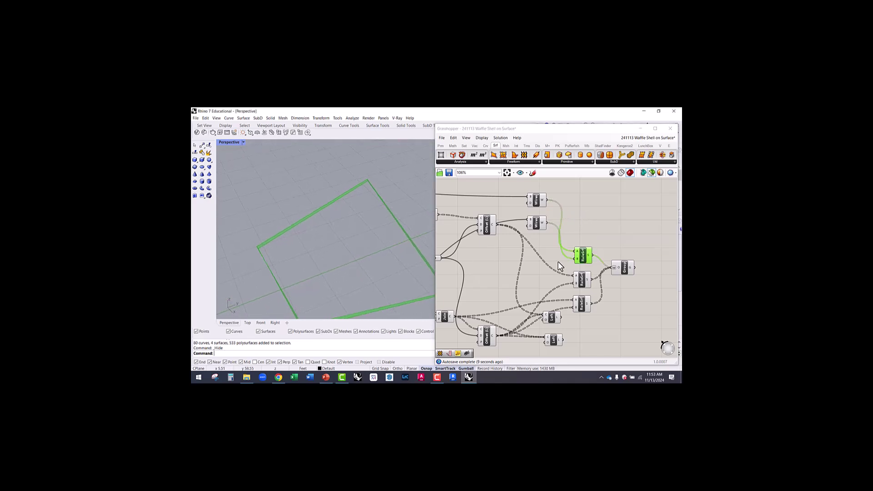
left_click_drag(584, 258, 581, 250)
left_click_drag(590, 312, 573, 273)
key("Delete")
Place the two Loft components below the remaining Ruled Surface and connect both outputs to the Group's Objects input.
left_click_drag(540, 314, 541, 314)
left_click_drag(552, 317, 620, 268)
left_click(605, 284)
scroll(605, 285, "up", 2)
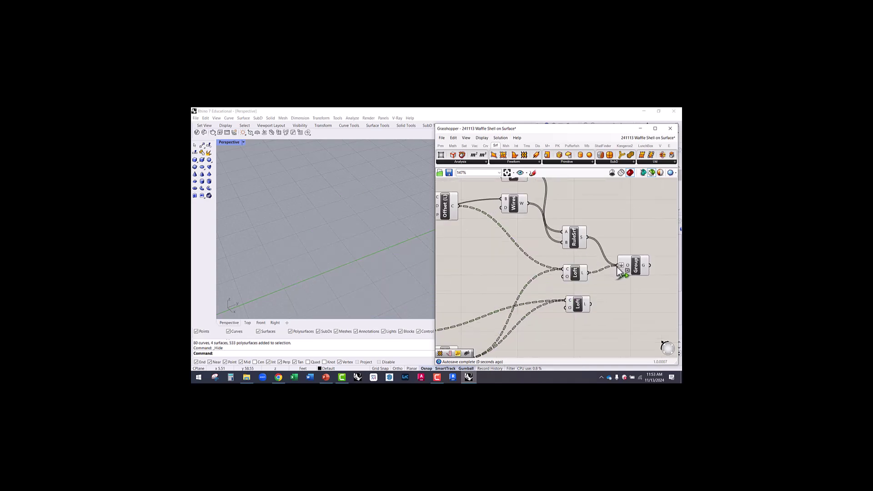
left_click_drag(594, 305, 616, 273, "shift")
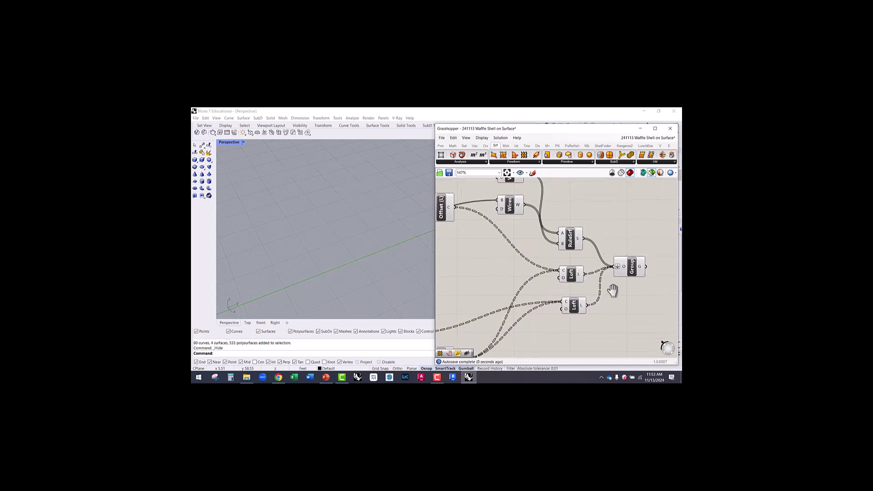
Bake the updated Group into Rhino and close Grasshopper to view the complete shell.
left_click(607, 274)
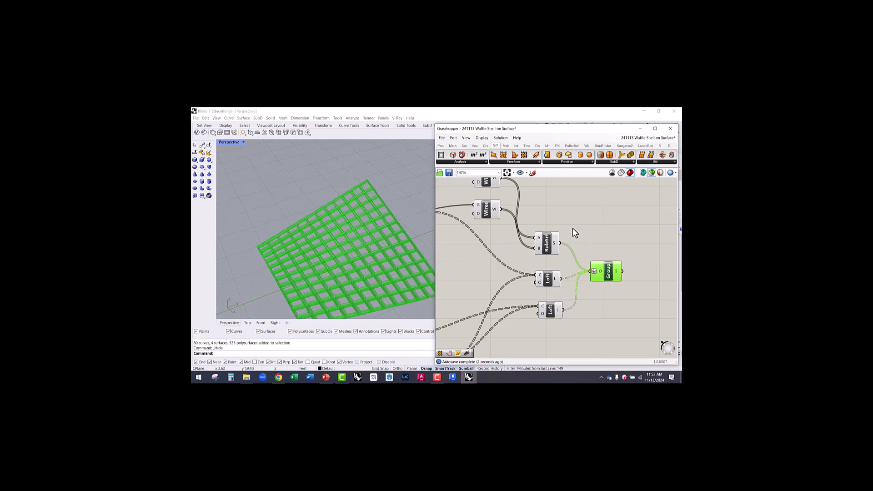
middle_click(591, 222)
left_click(605, 234)
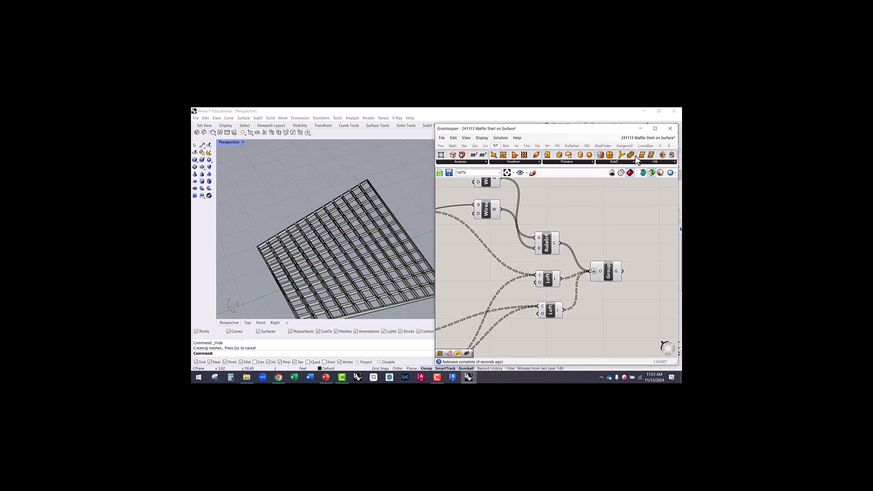
left_click(671, 128)
right_click_drag(502, 209, 379, 249)
Reopen Grasshopper beside the baked shell and clear the selection of the input surface parameter.
type("Grasshopper")
key("Return")
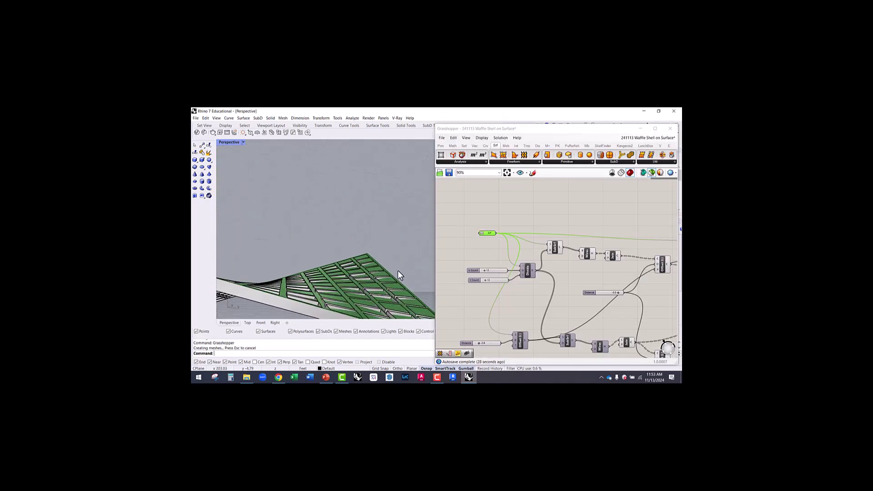
left_click(514, 217)
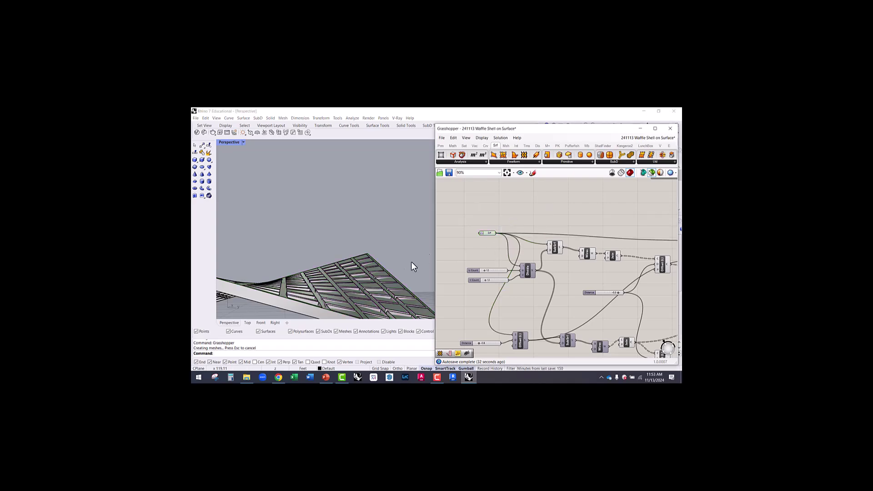